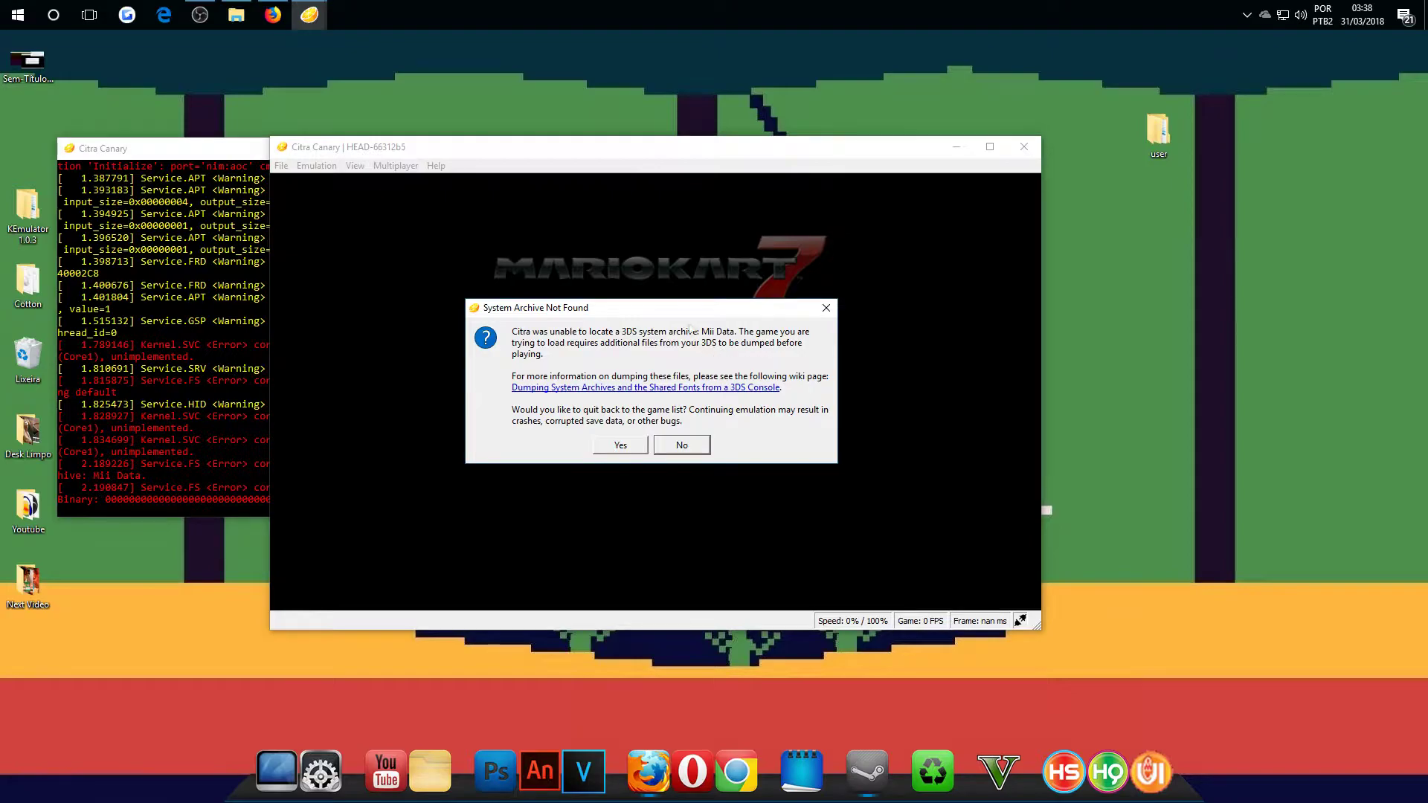
# Continue emulation past the missing Mii Data archive and fatal error dialogs, and close Citra.
pyautogui.click(681, 446)
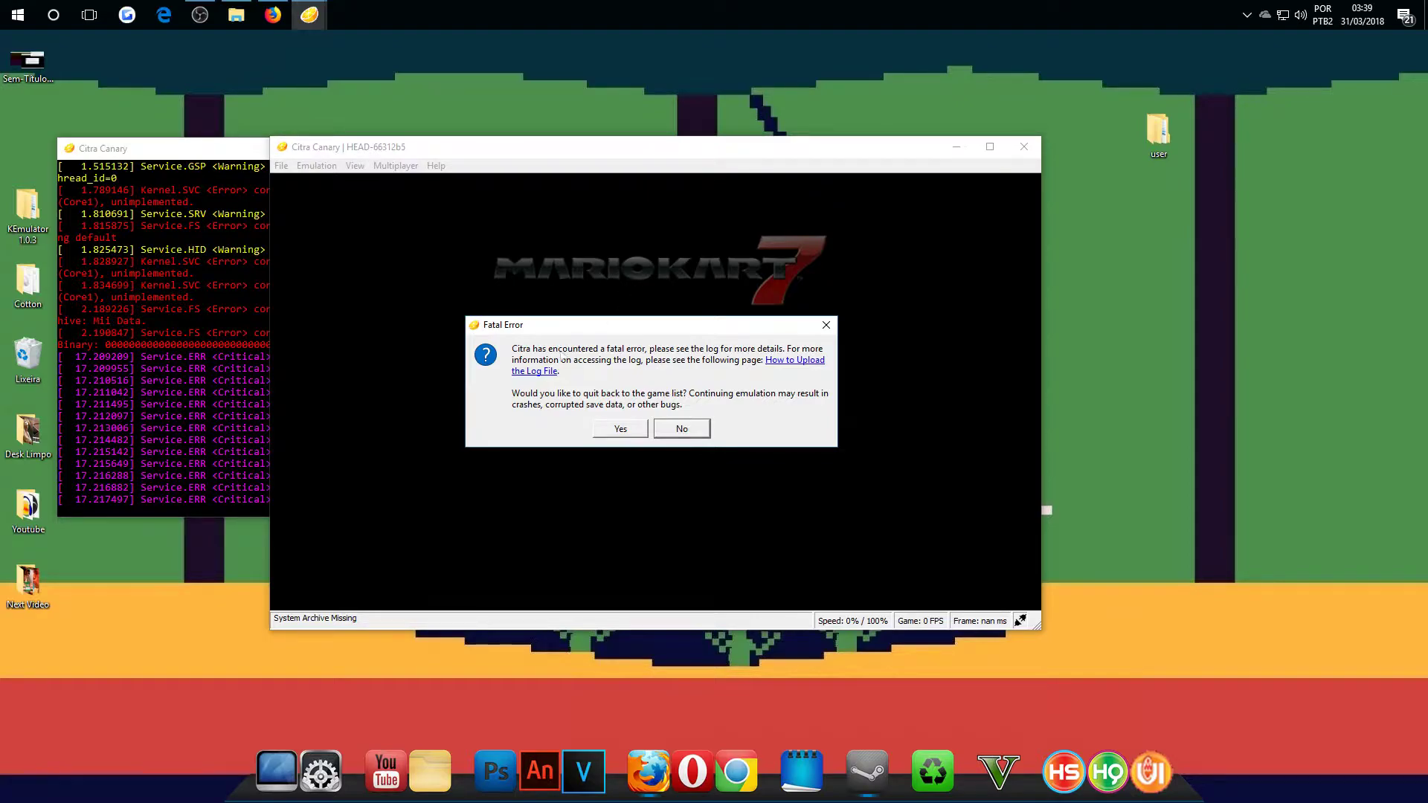
pyautogui.click(682, 428)
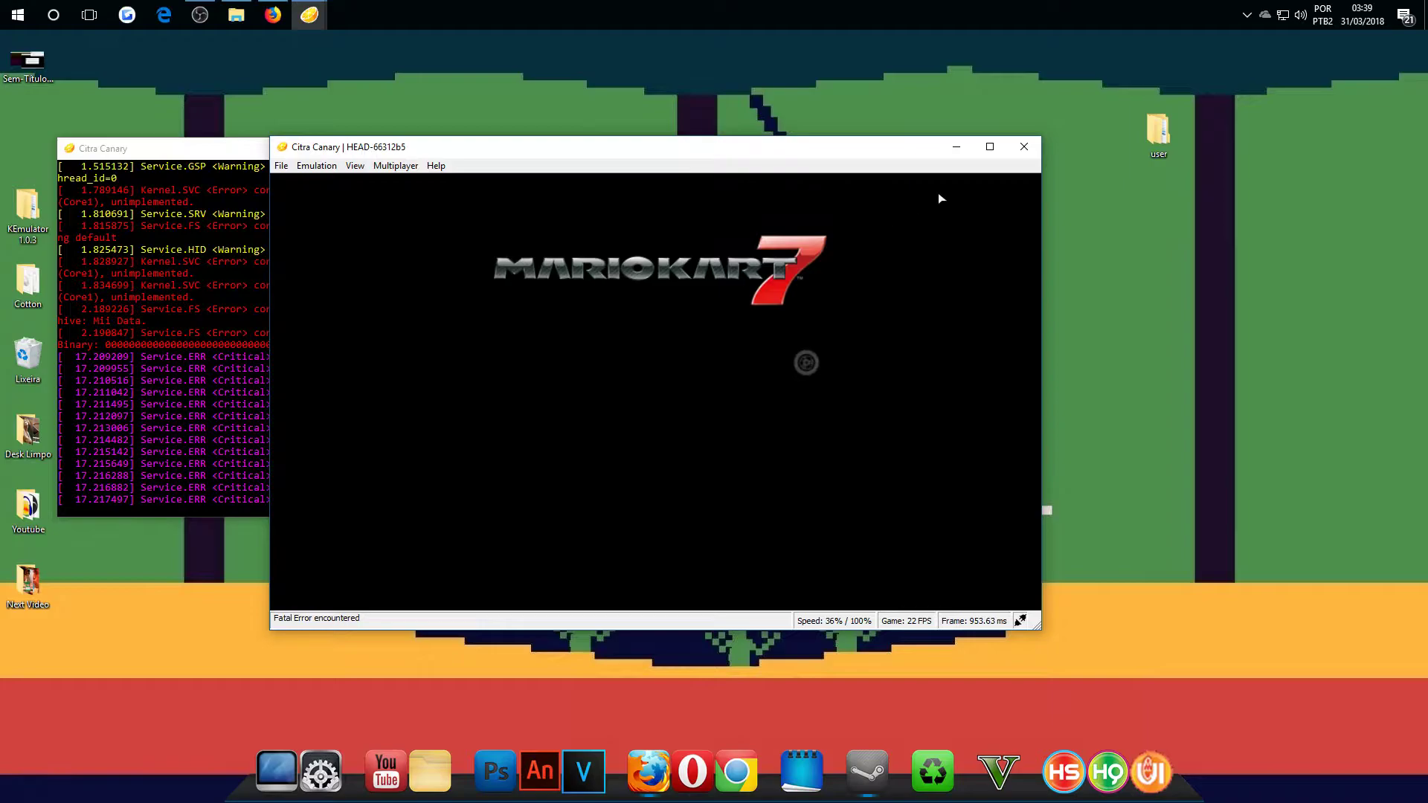
pyautogui.click(1024, 148)
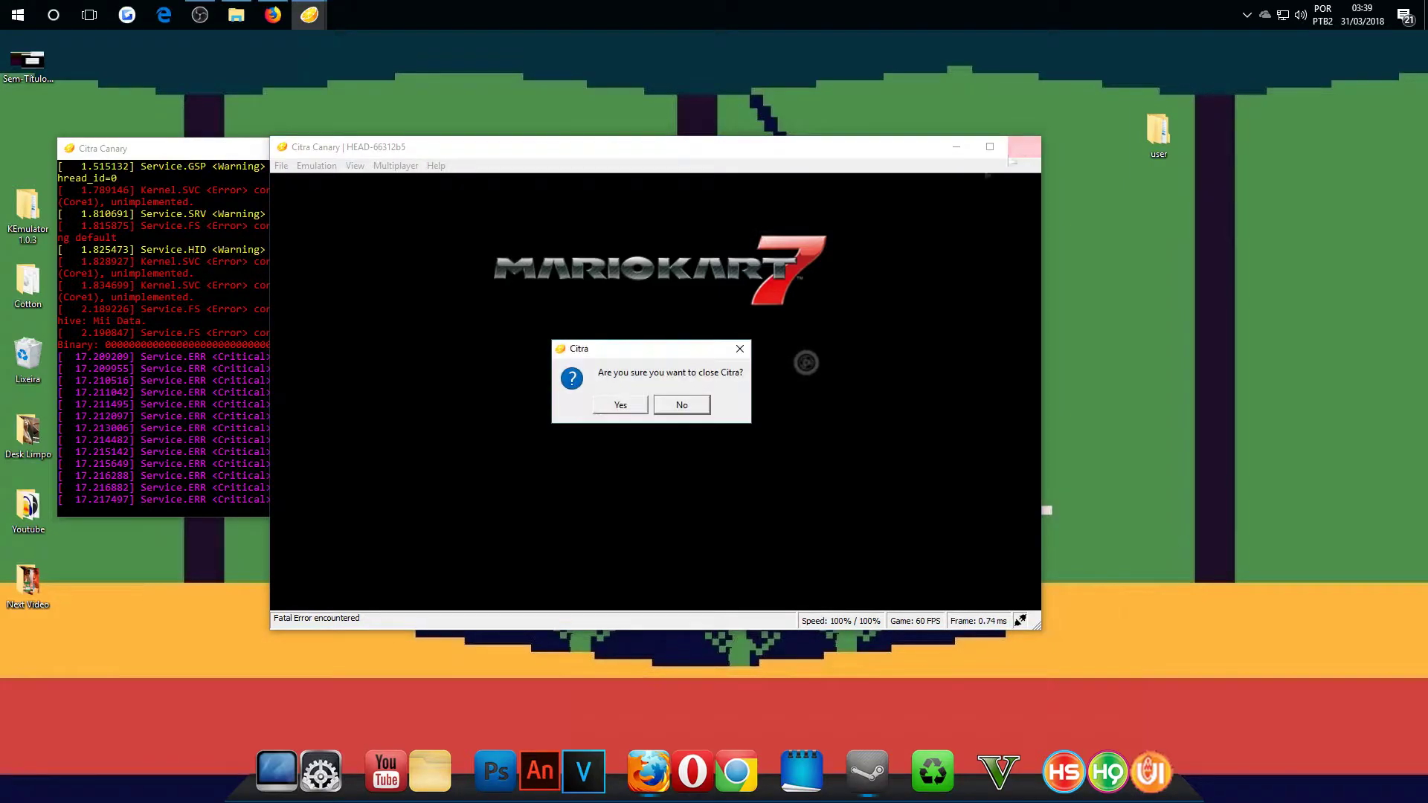
pyautogui.click(675, 397)
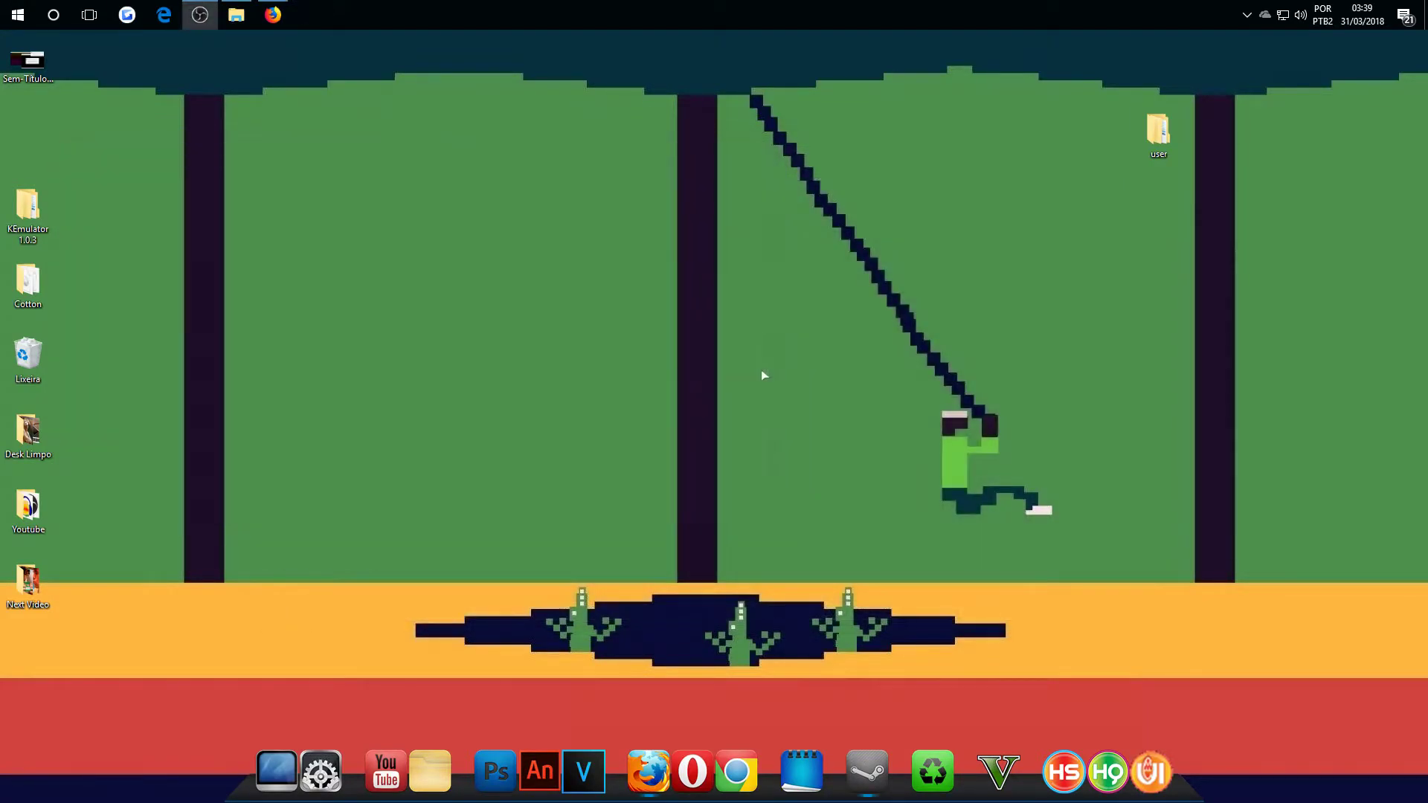
# Switch to File Explorer, reposition its window and turn on the display of hidden items.
pyautogui.click(232, 22)
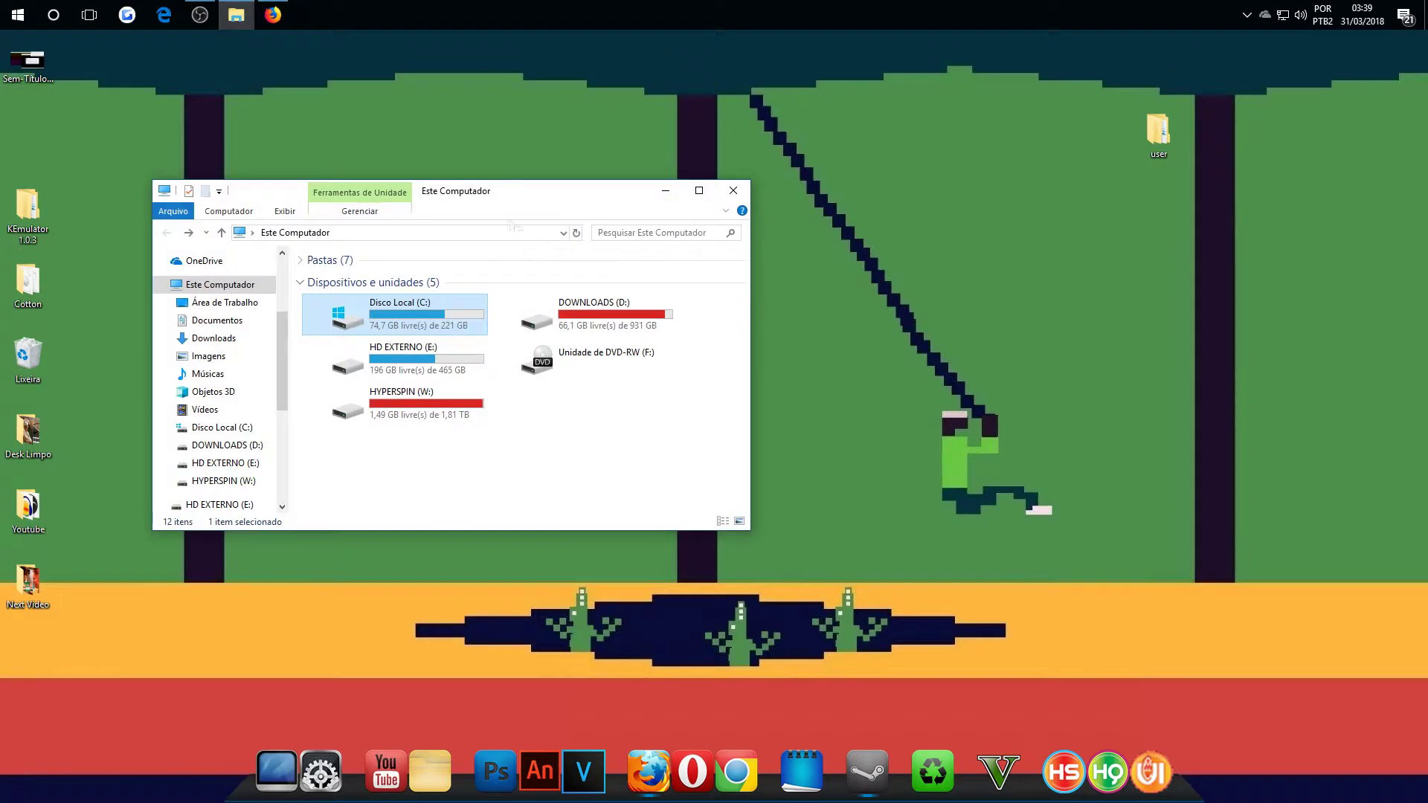
pyautogui.moveTo(519, 195); pyautogui.dragTo(686, 214)
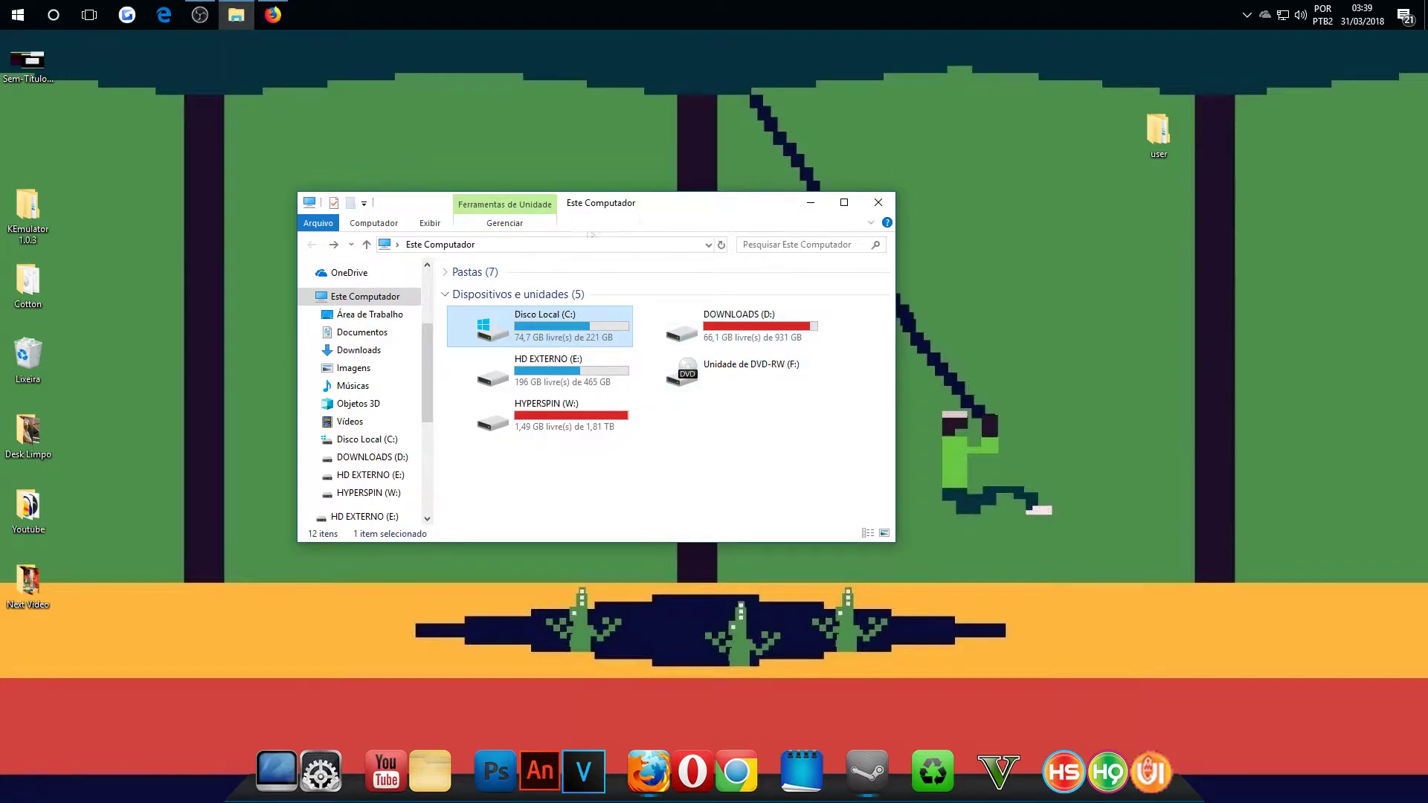
pyautogui.moveTo(700, 209); pyautogui.dragTo(705, 198)
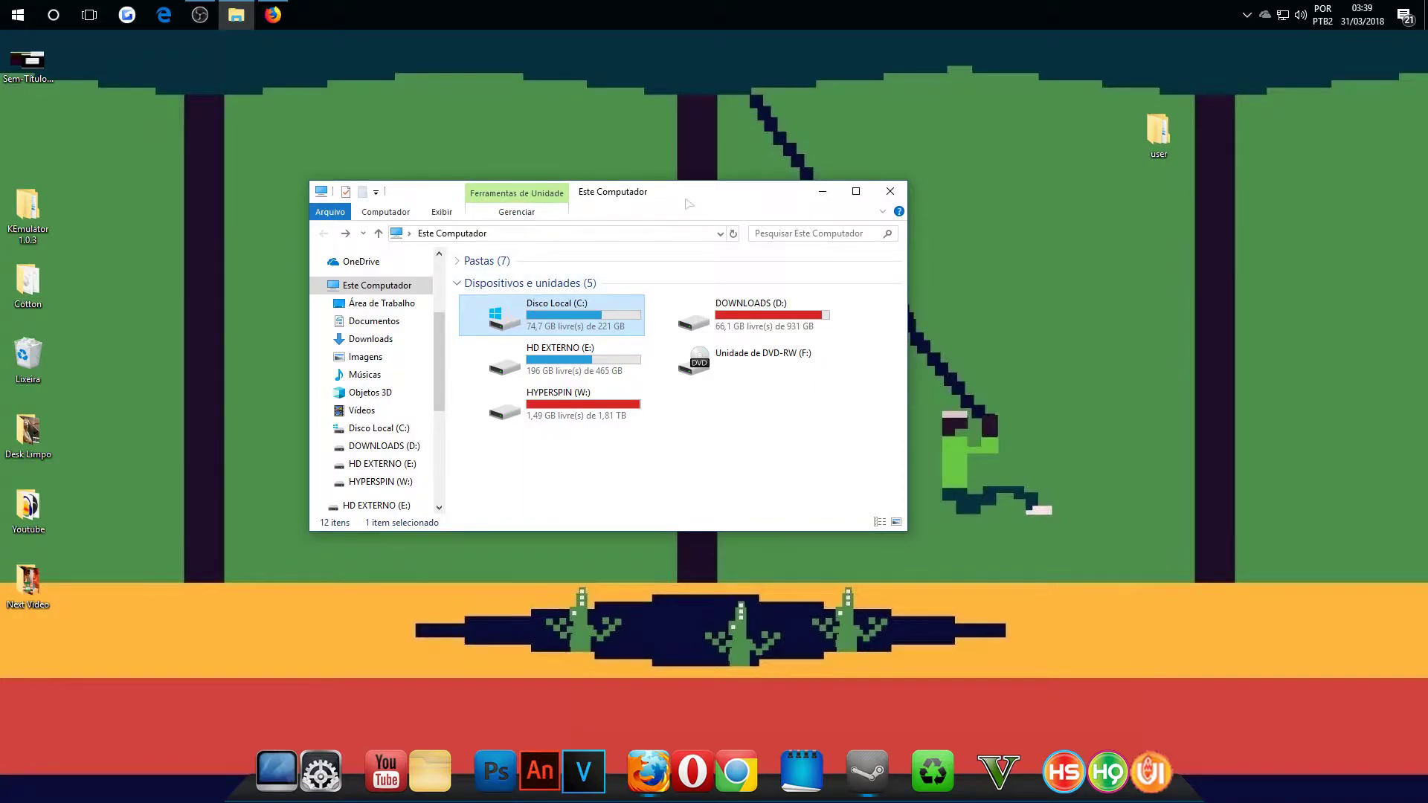
pyautogui.moveTo(682, 196); pyautogui.dragTo(636, 181)
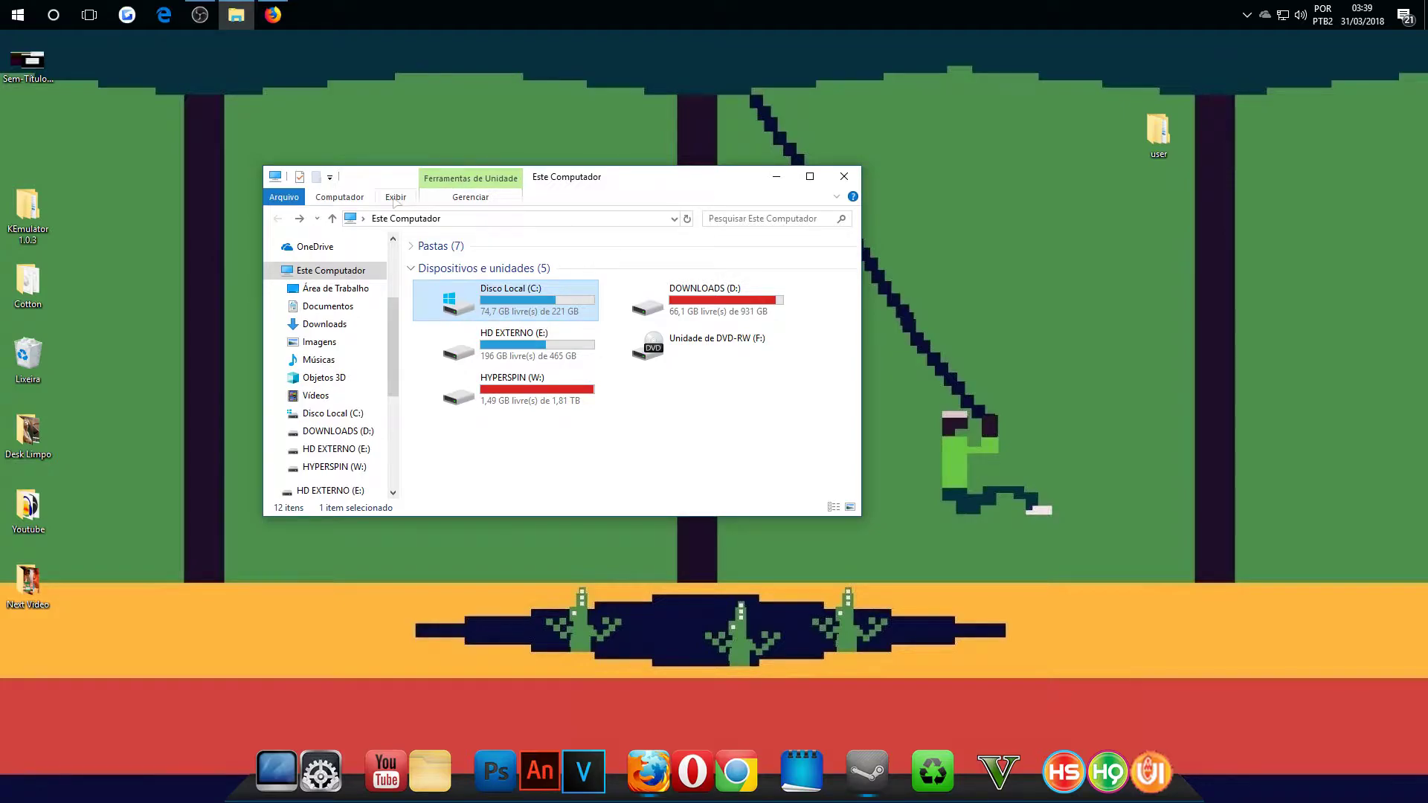
pyautogui.moveTo(677, 191)
pyautogui.mouseDown()
pyautogui.moveTo(692, 222)
pyautogui.moveTo(678, 197)
pyautogui.mouseUp()
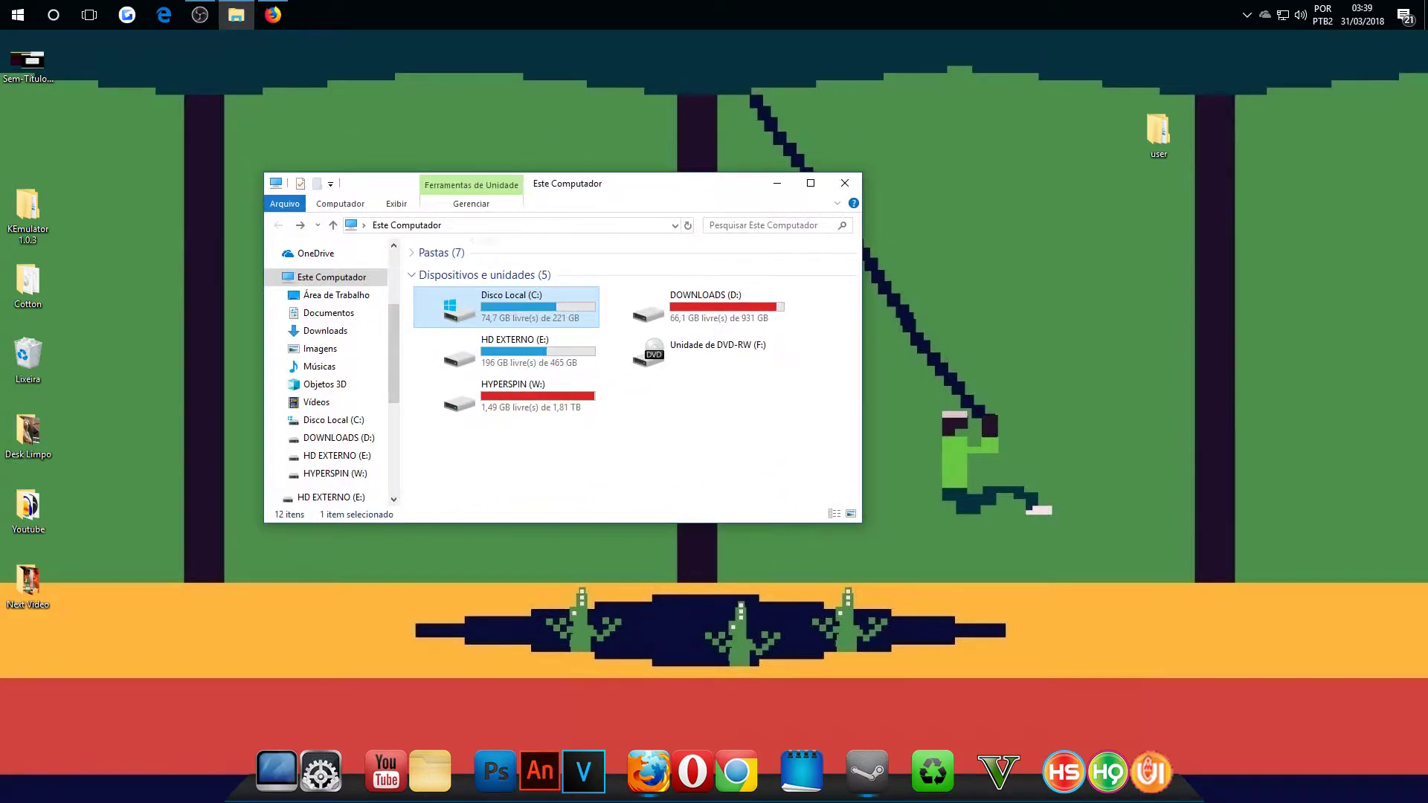
pyautogui.click(395, 204)
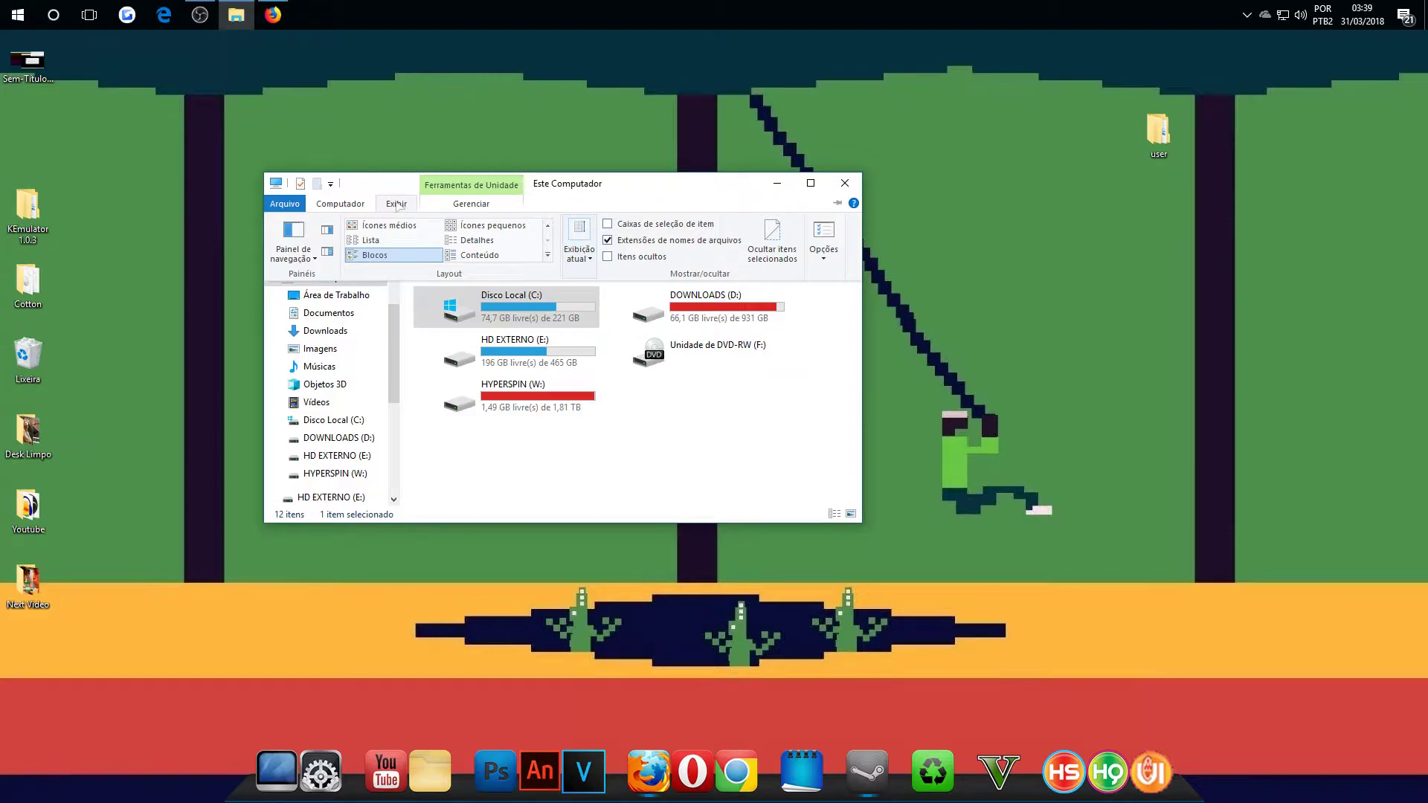
pyautogui.click(609, 258)
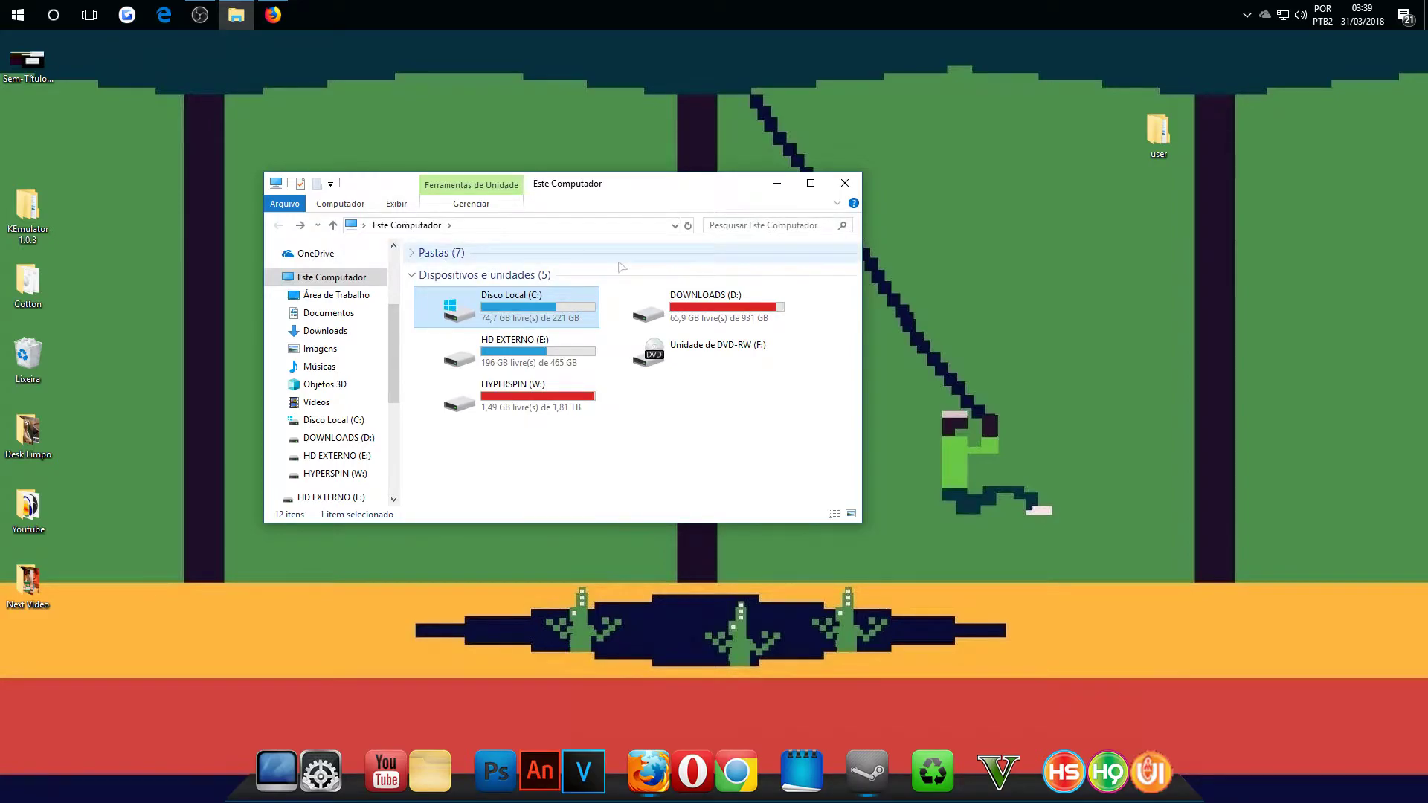
pyautogui.moveTo(662, 188); pyautogui.dragTo(646, 164)
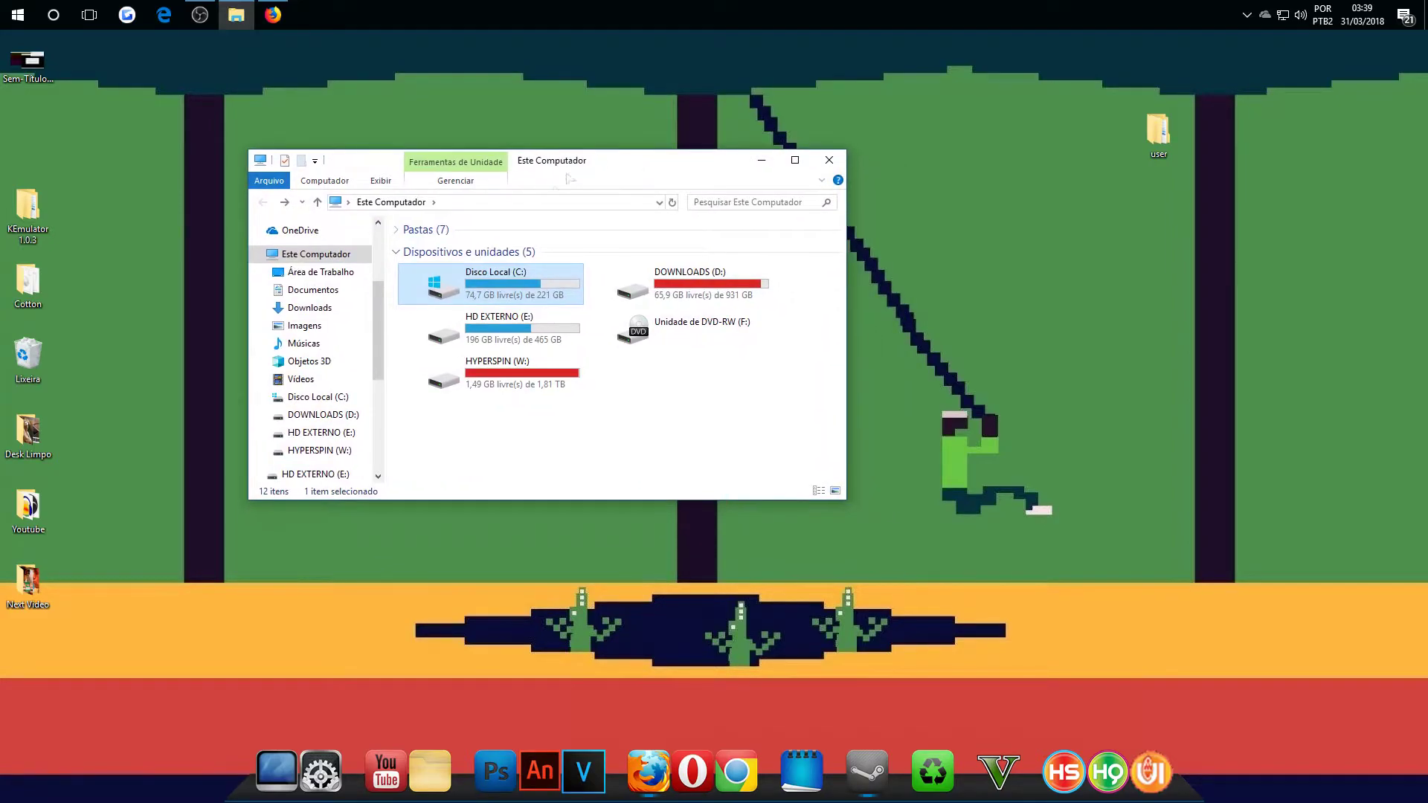
# Open the Citra folder on drive C: under Usuários, the user's profile folder, AppData\Roaming.
pyautogui.doubleClick(504, 285)
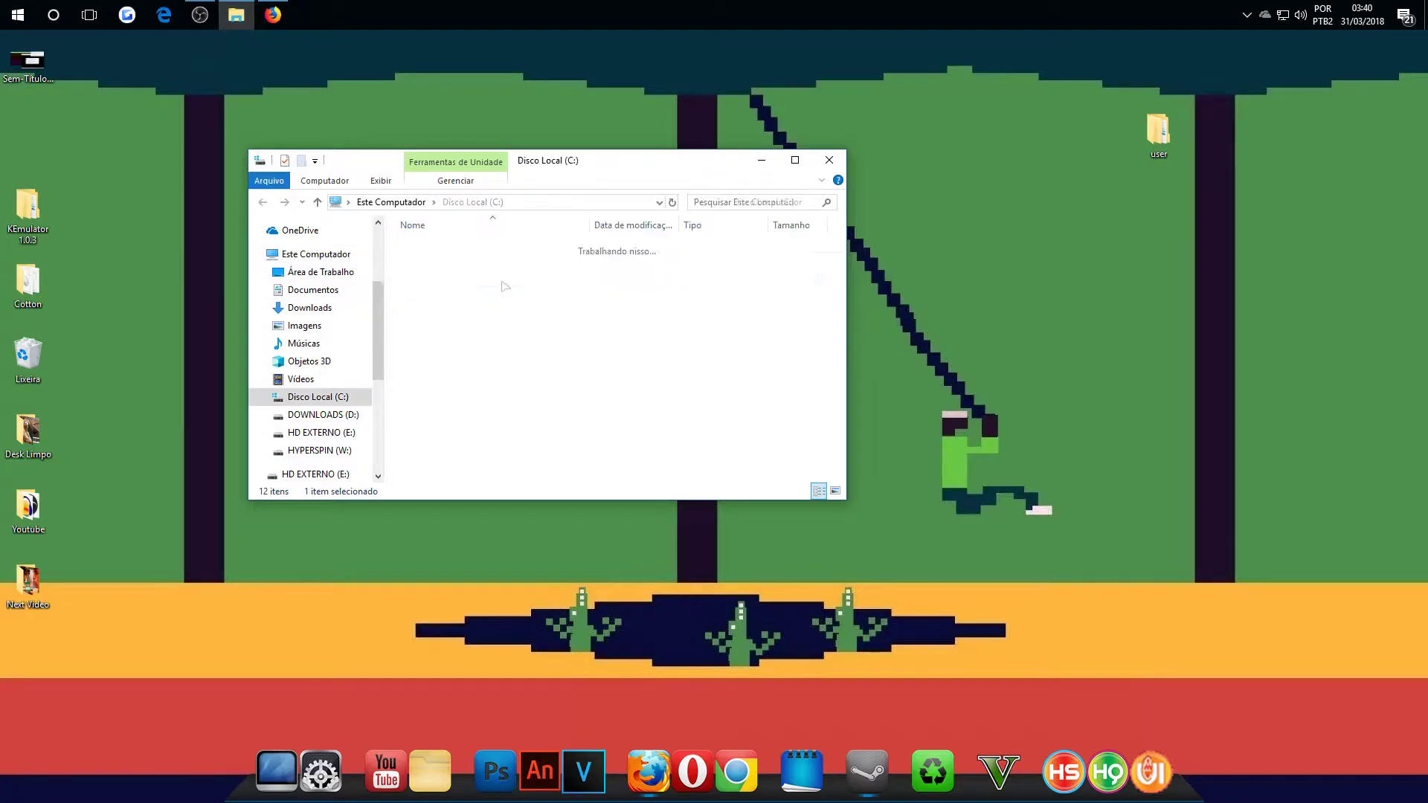
pyautogui.doubleClick(430, 360)
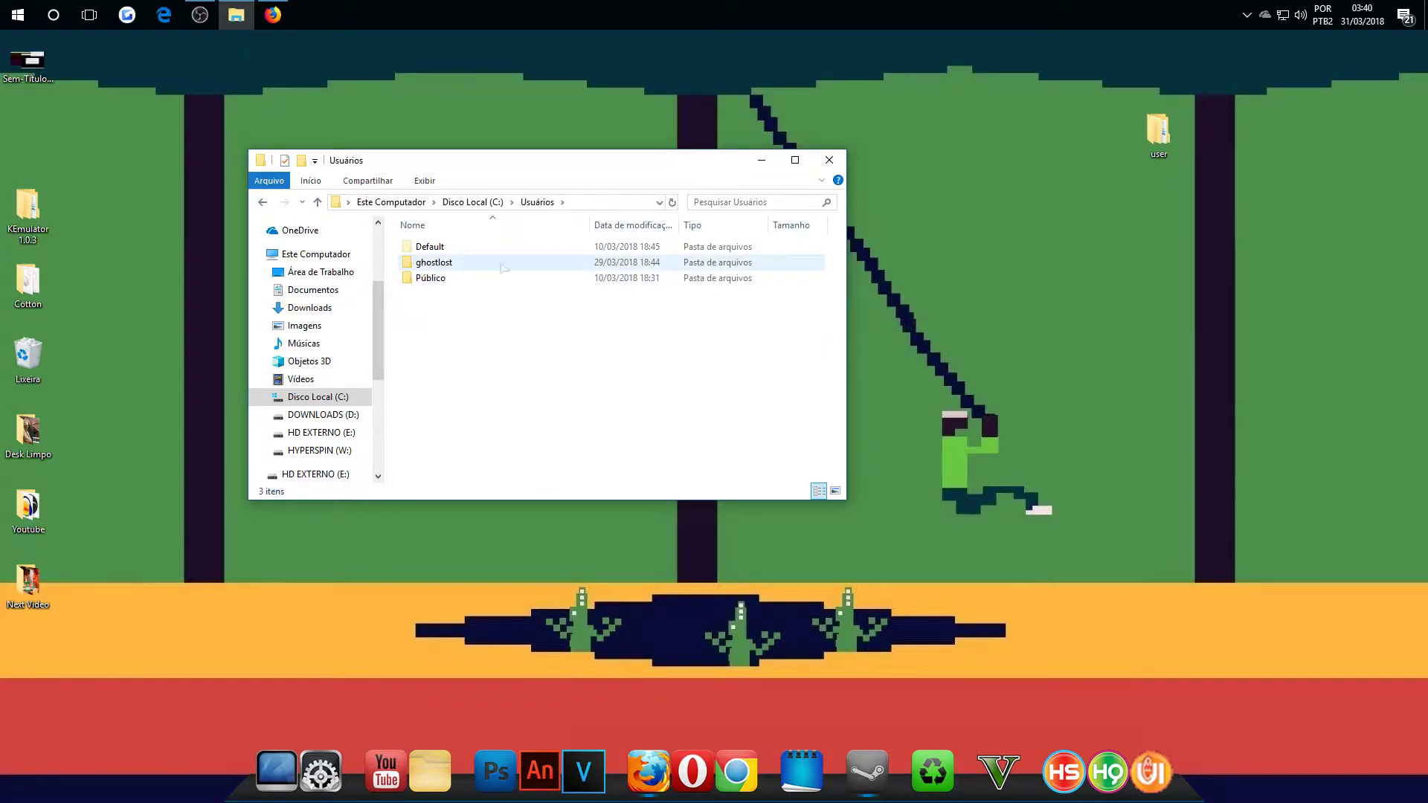
pyautogui.doubleClick(458, 269)
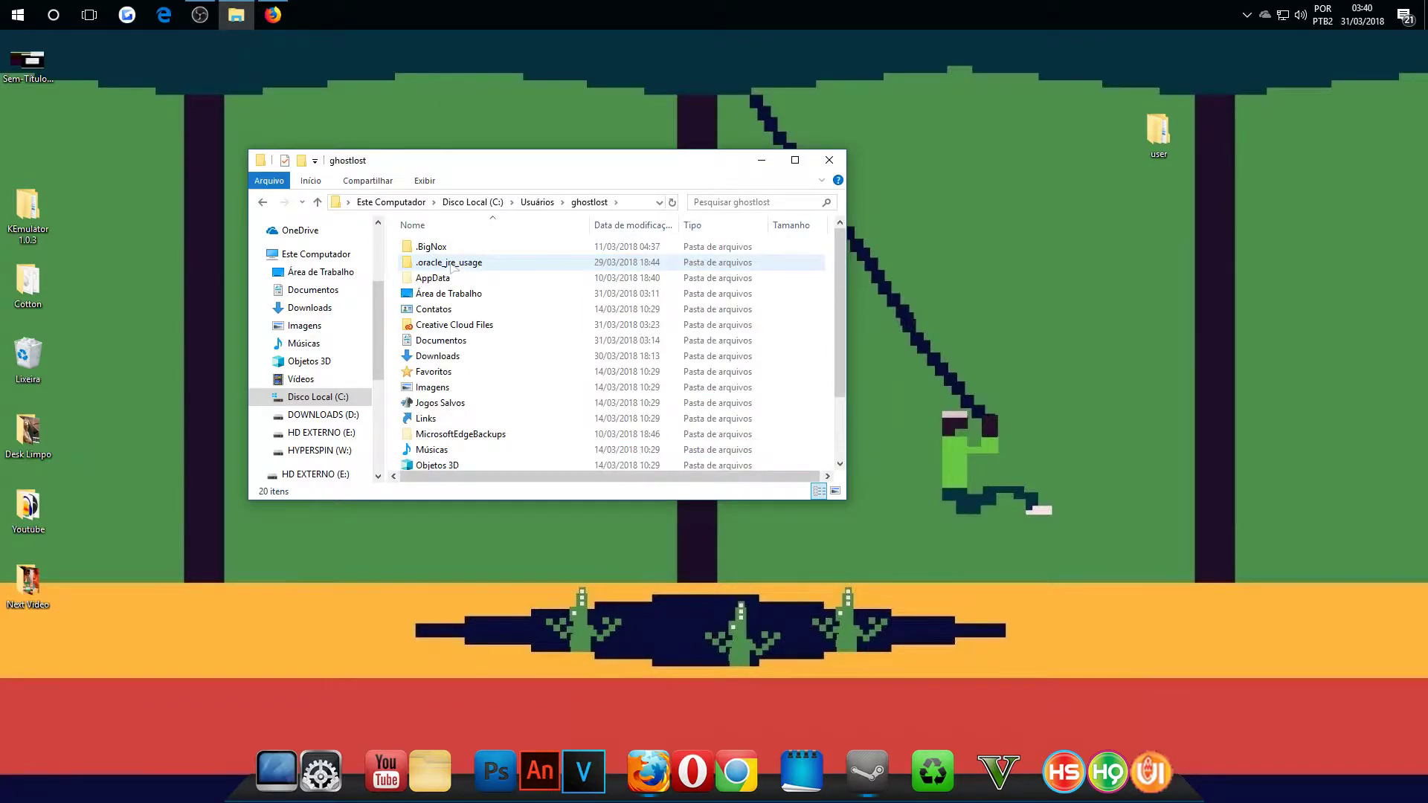
pyautogui.doubleClick(436, 280)
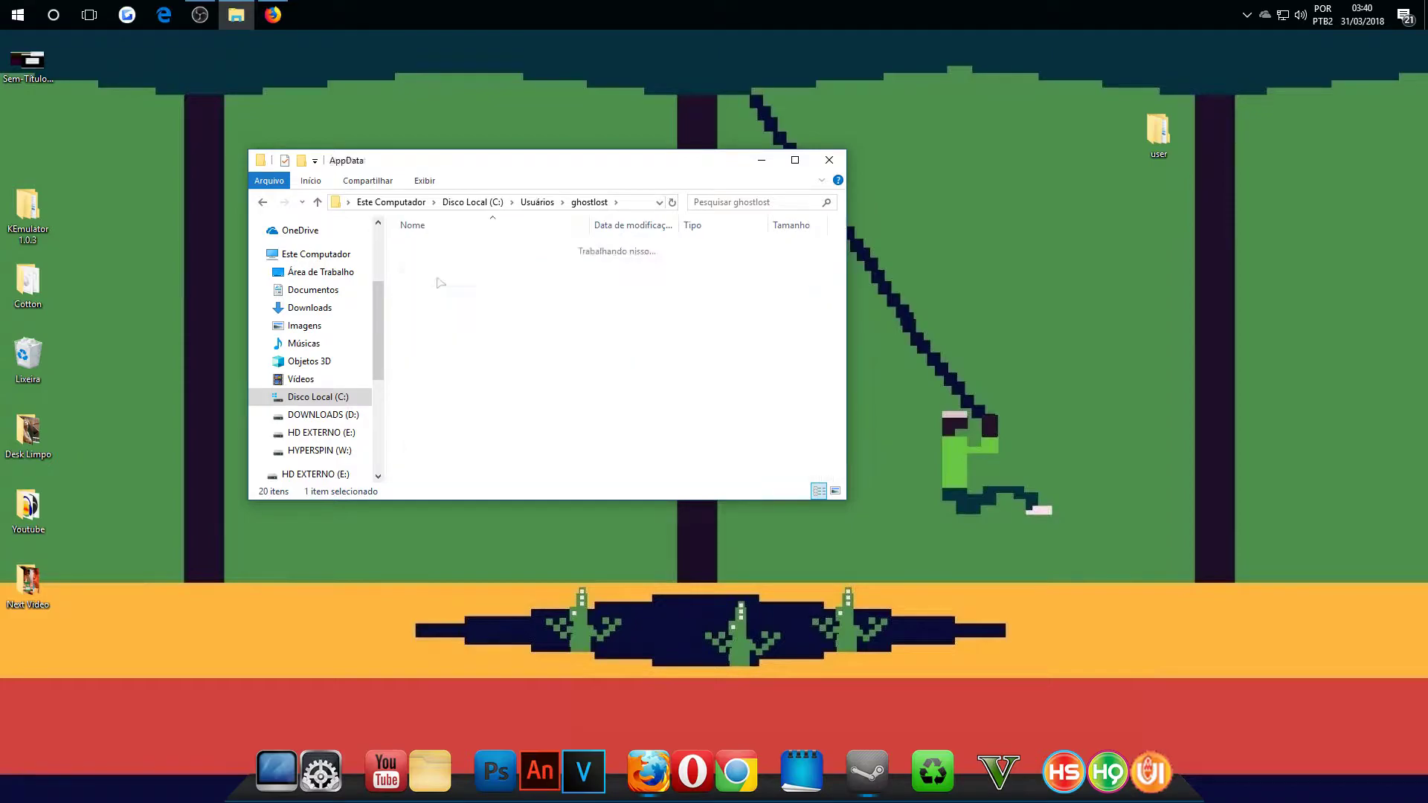
pyautogui.doubleClick(430, 281)
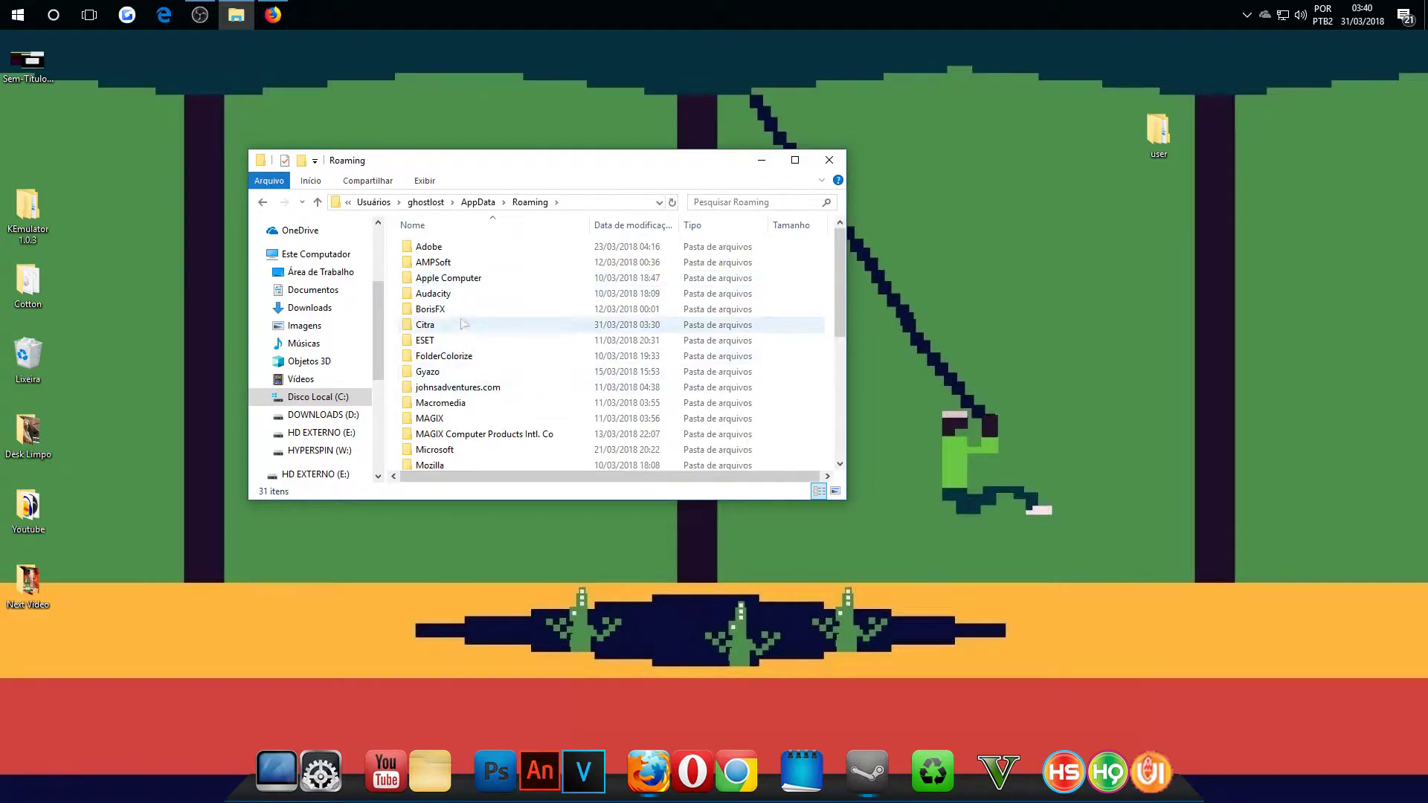
pyautogui.doubleClick(426, 326)
# Open the user folder from the desktop and arrange its window beside the Citra folder window.
pyautogui.moveTo(480, 366); pyautogui.dragTo(413, 232)
pyautogui.moveTo(583, 171); pyautogui.dragTo(483, 164)
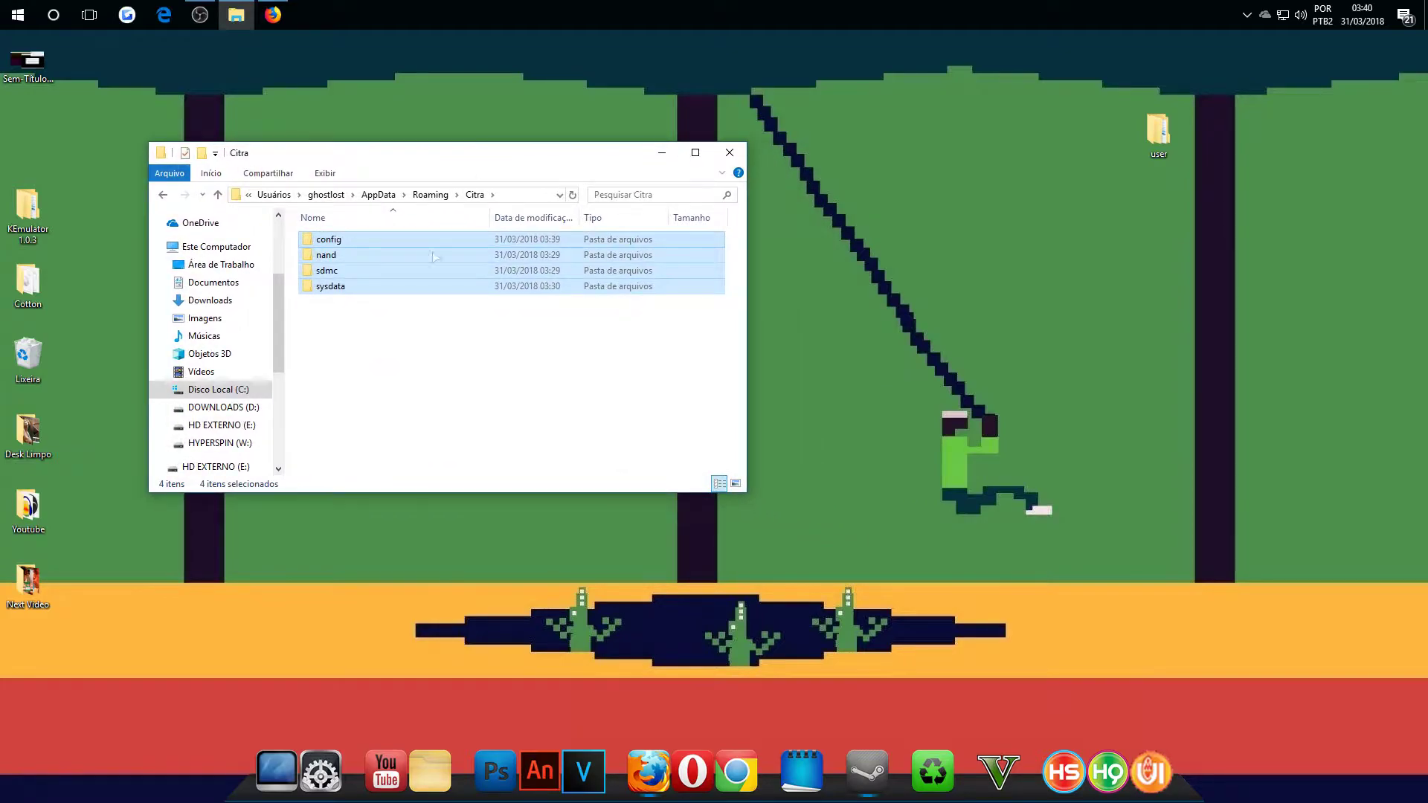
pyautogui.moveTo(366, 335); pyautogui.dragTo(313, 226)
pyautogui.moveTo(1150, 109); pyautogui.dragTo(1206, 110)
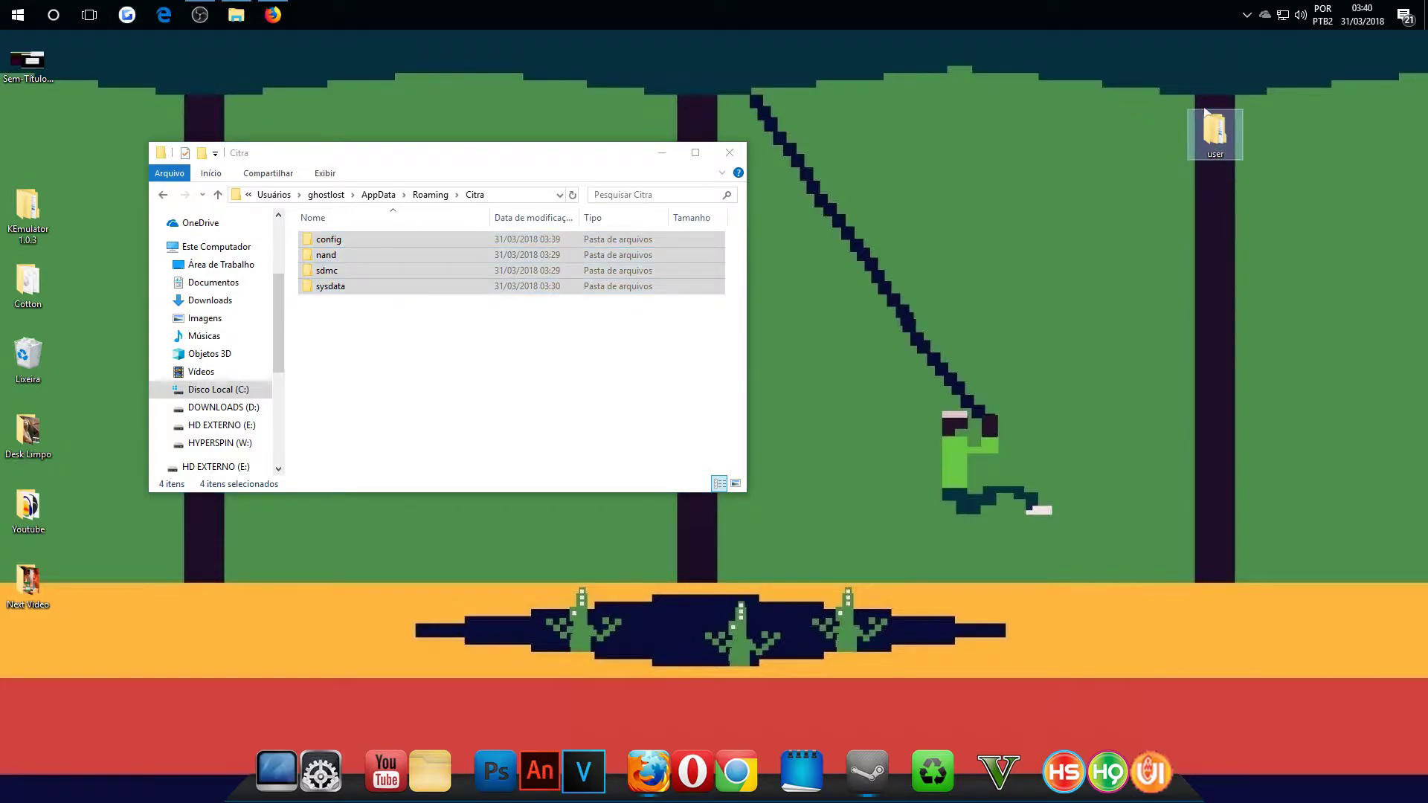
pyautogui.doubleClick(1216, 131)
pyautogui.moveTo(584, 179); pyautogui.dragTo(1192, 215)
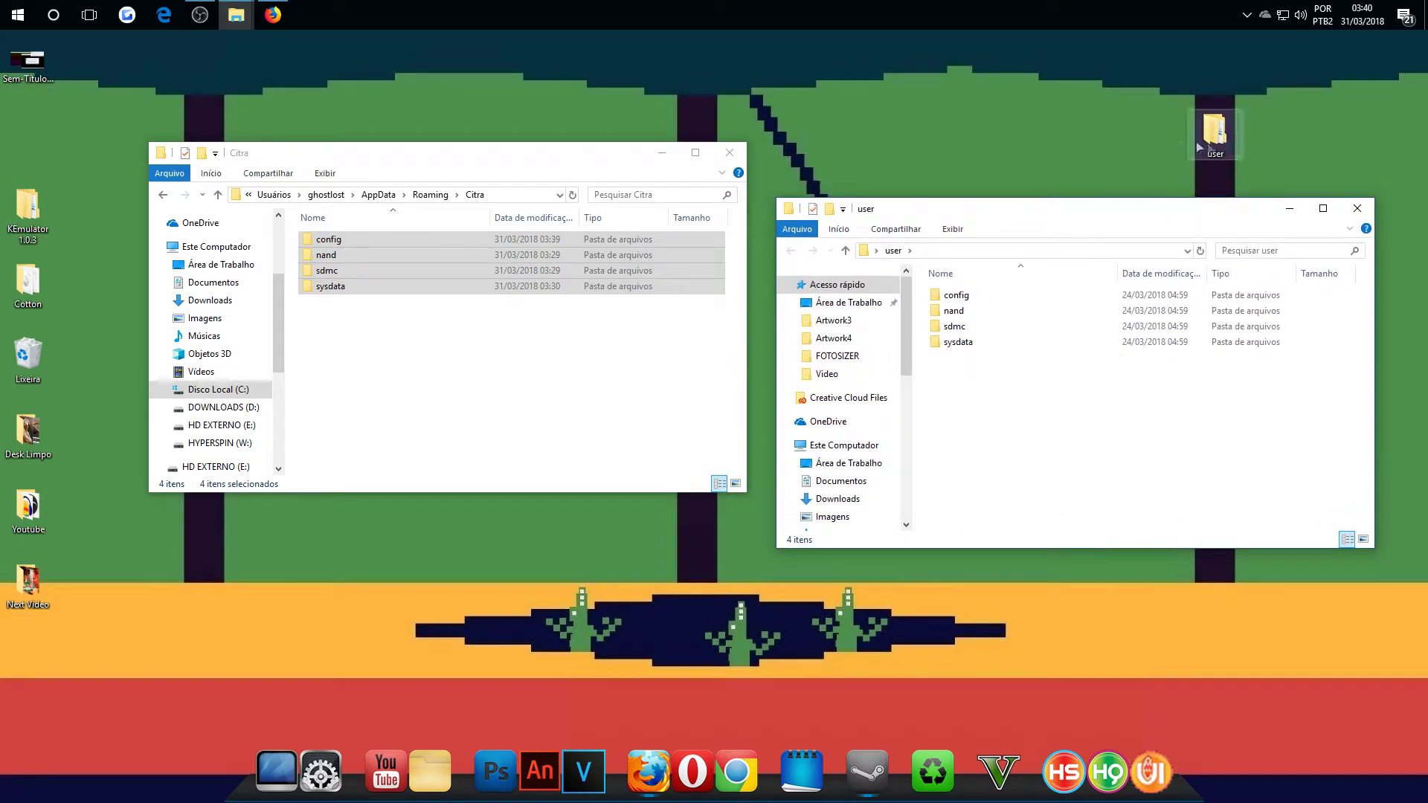
pyautogui.moveTo(1034, 214); pyautogui.dragTo(1018, 159)
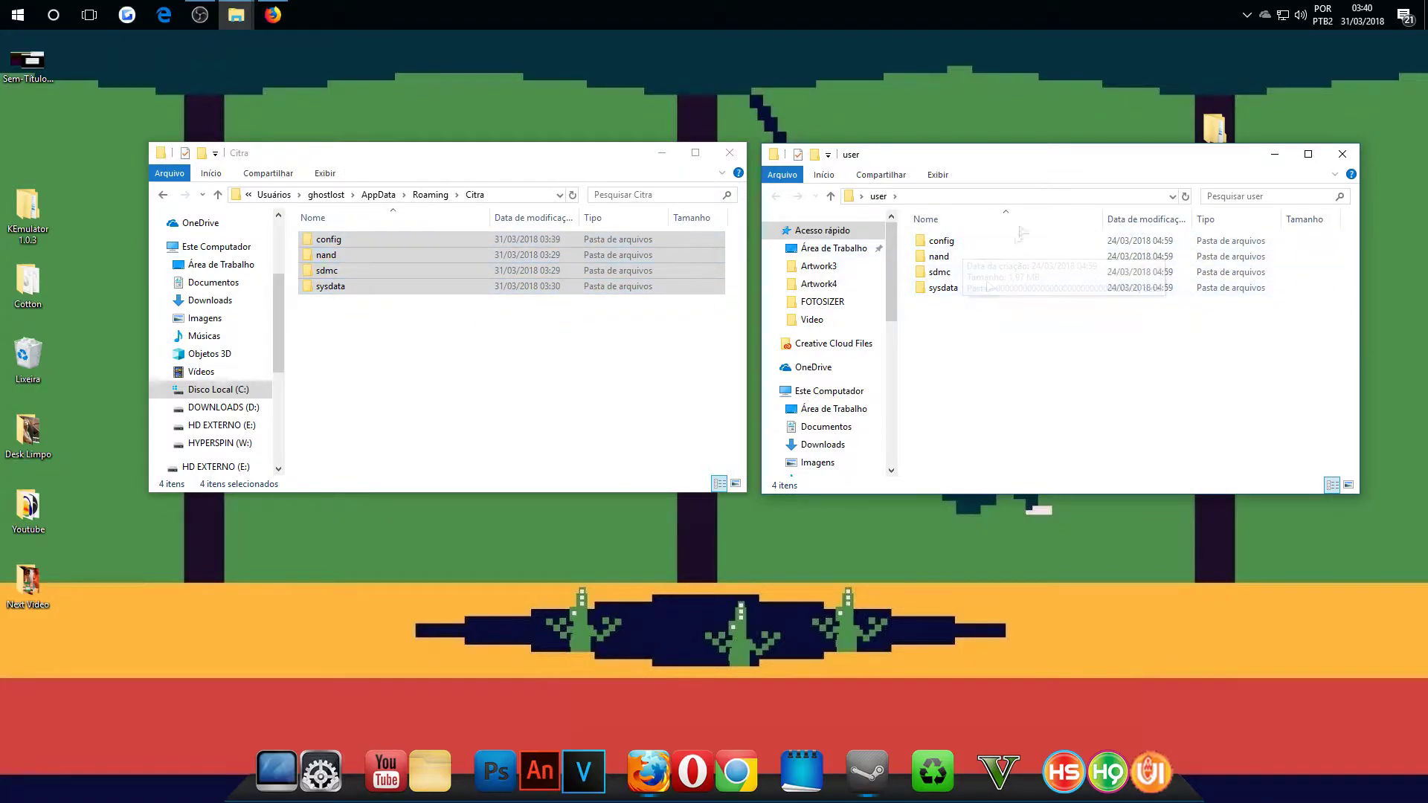
pyautogui.moveTo(1026, 154); pyautogui.dragTo(1040, 155)
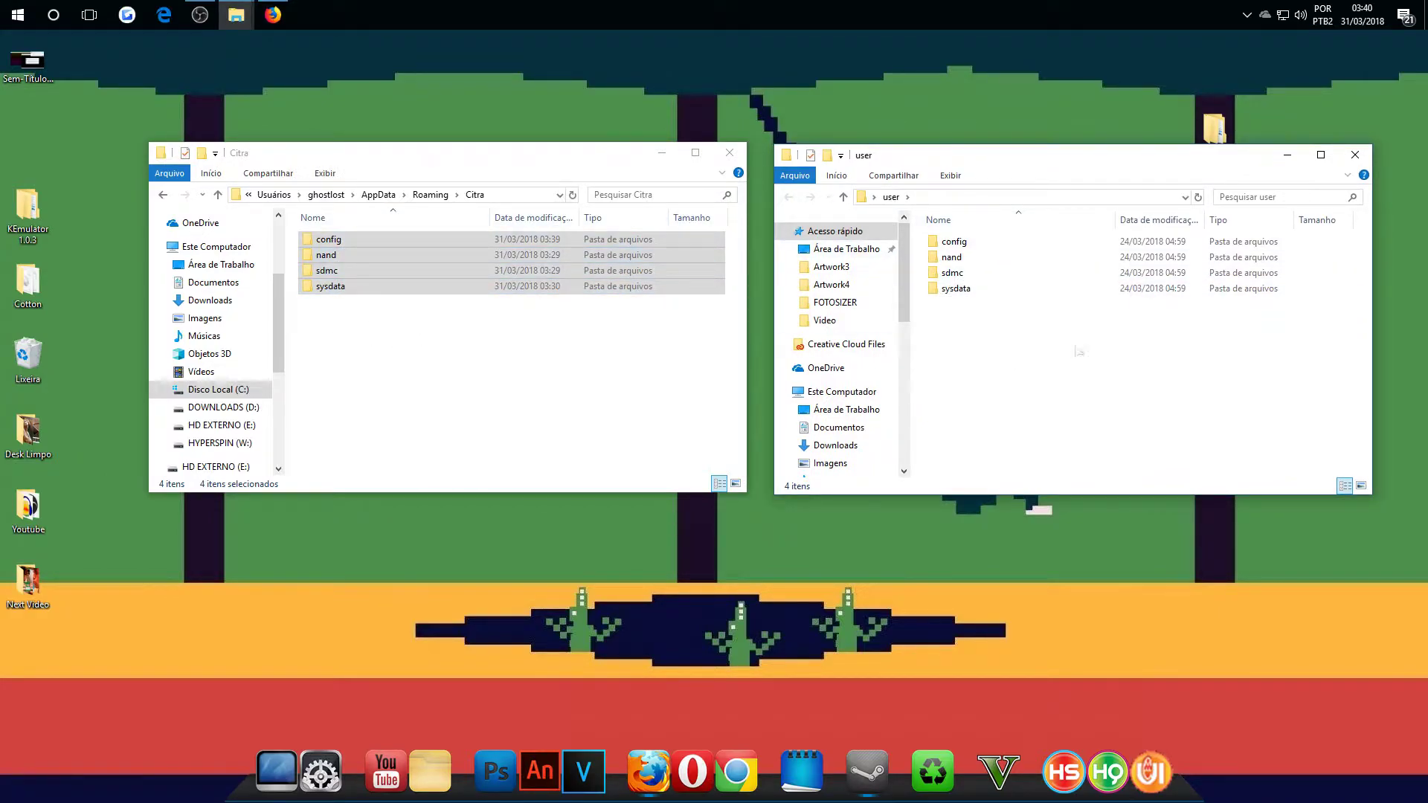
# Copy the config, nand, sdmc and sysdata folders from the user folder into the Citra folder, replacing the files in the destination.
pyautogui.moveTo(1054, 363); pyautogui.dragTo(959, 238)
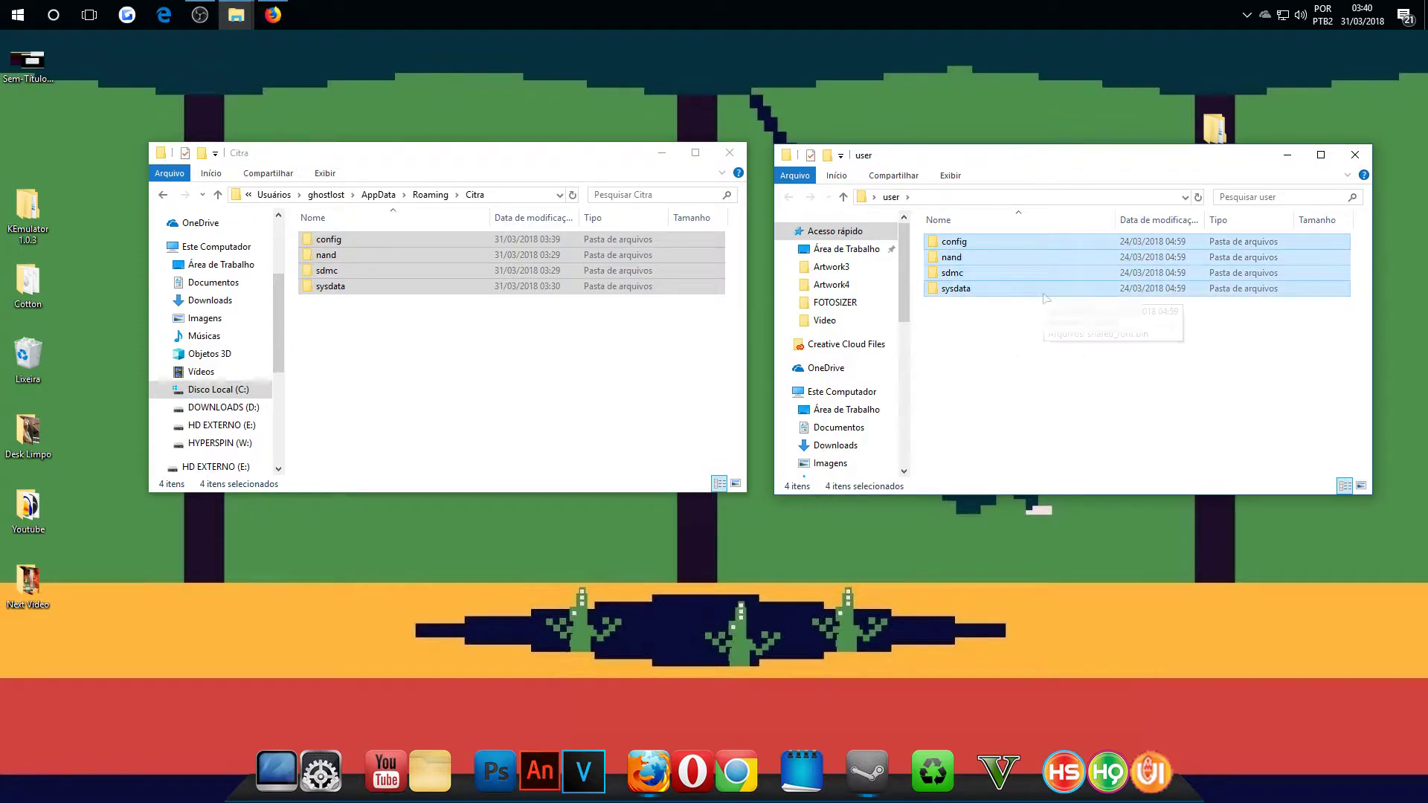
pyautogui.rightClick(960, 286)
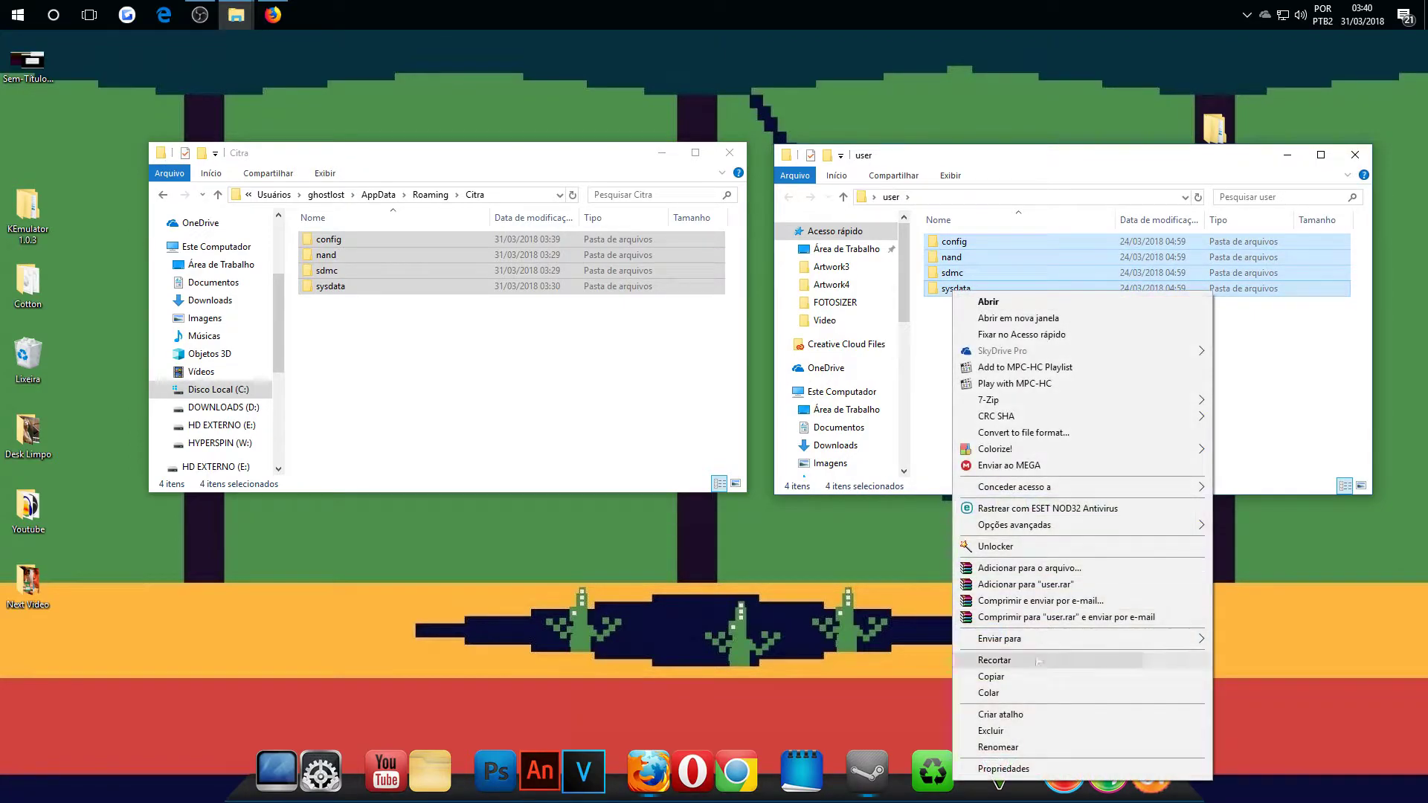
pyautogui.click(1039, 679)
pyautogui.click(312, 364)
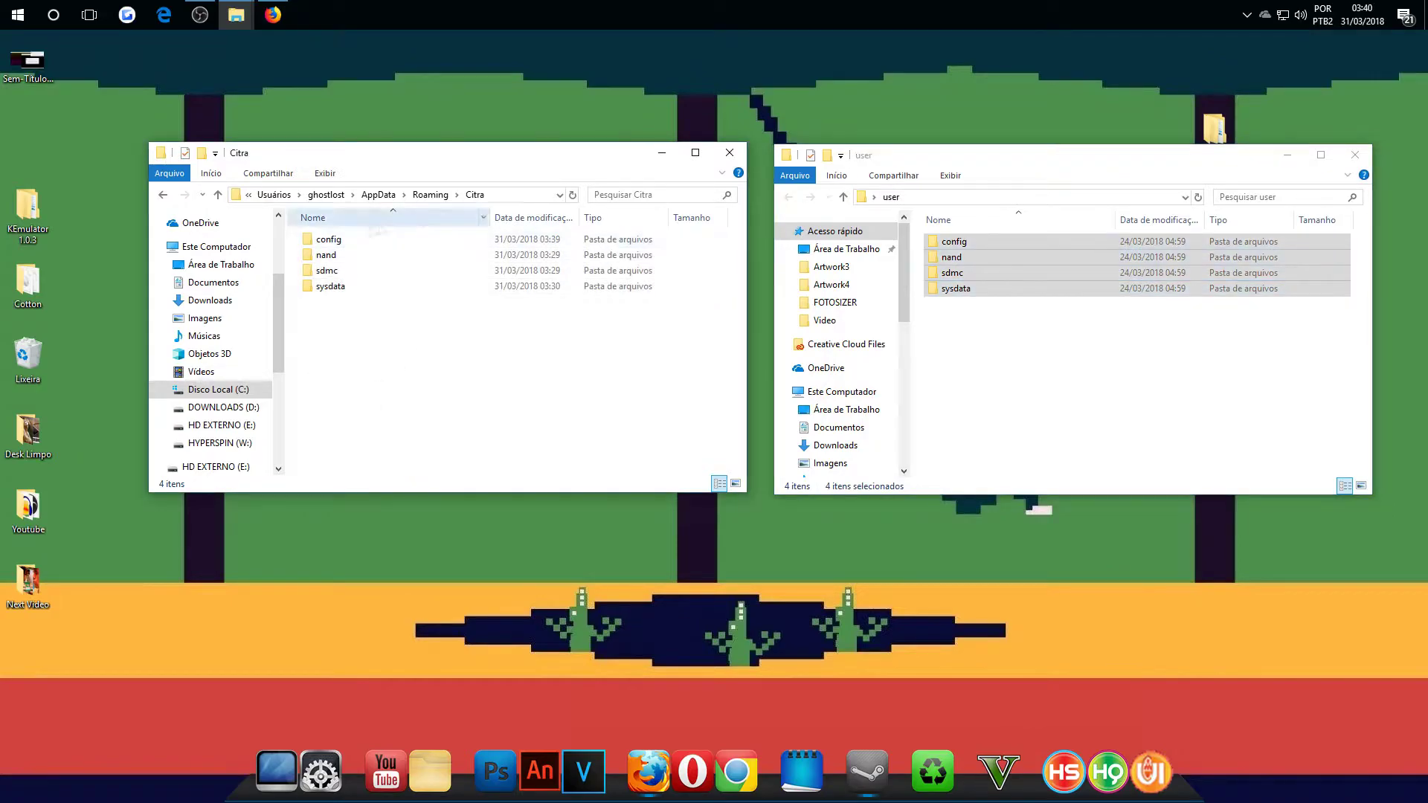
pyautogui.rightClick(337, 342)
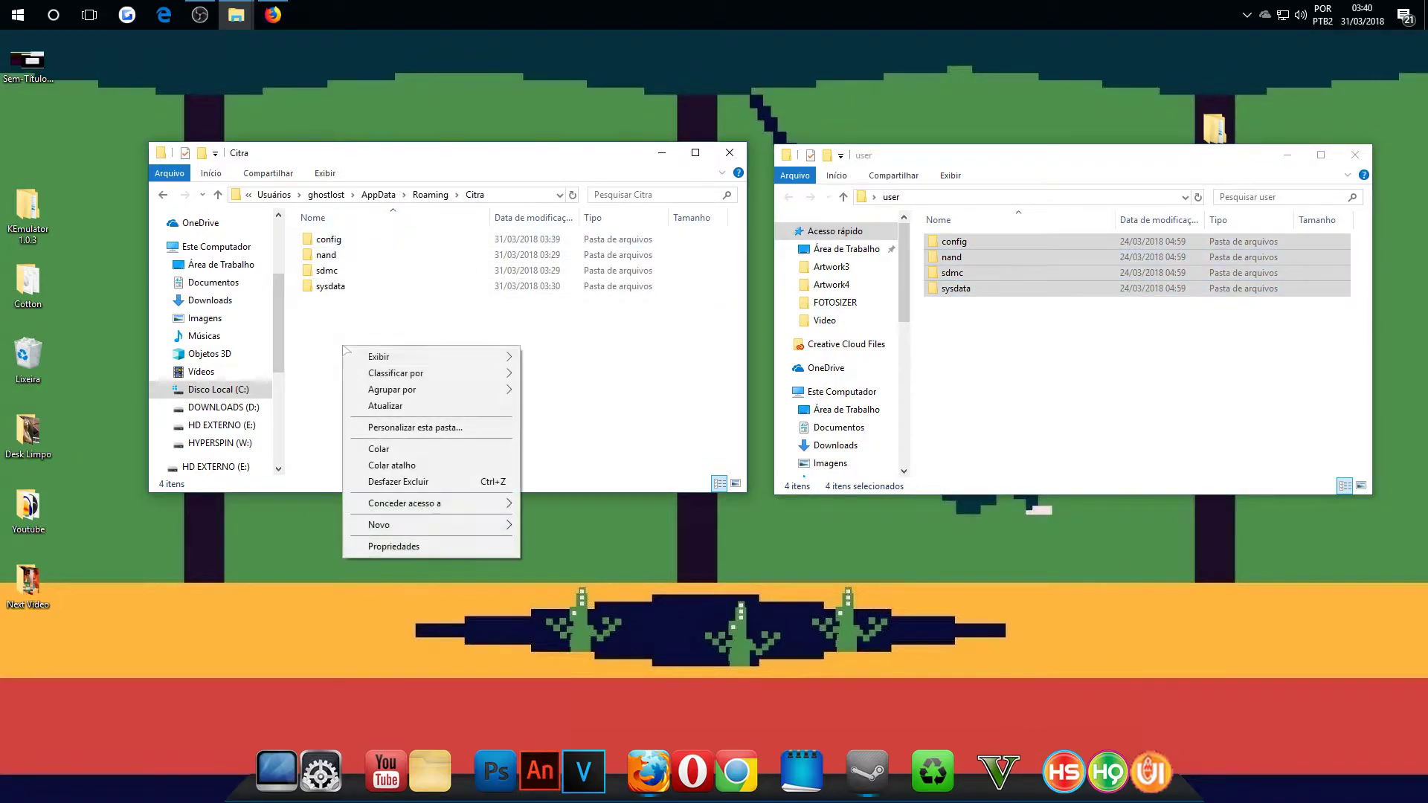
pyautogui.click(441, 450)
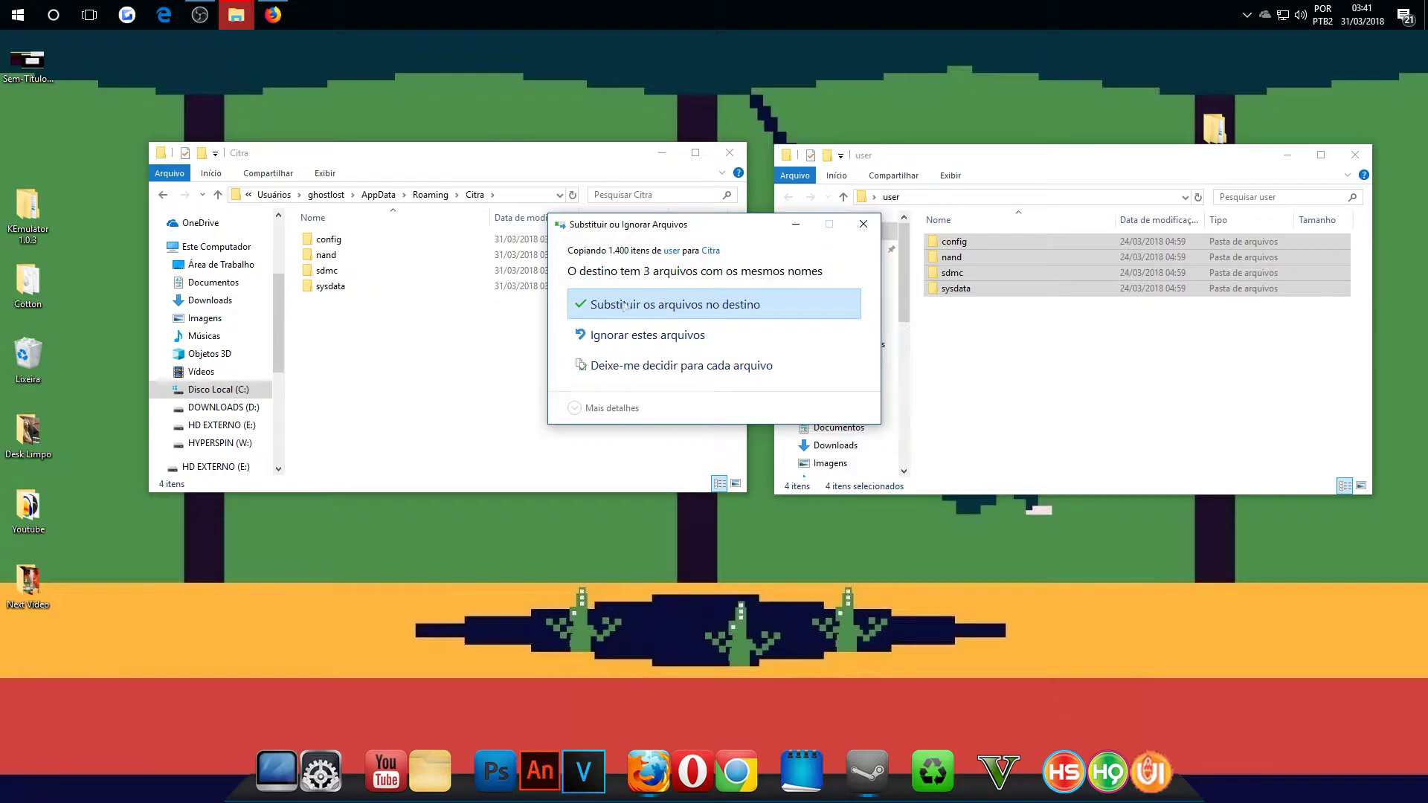
pyautogui.click(635, 307)
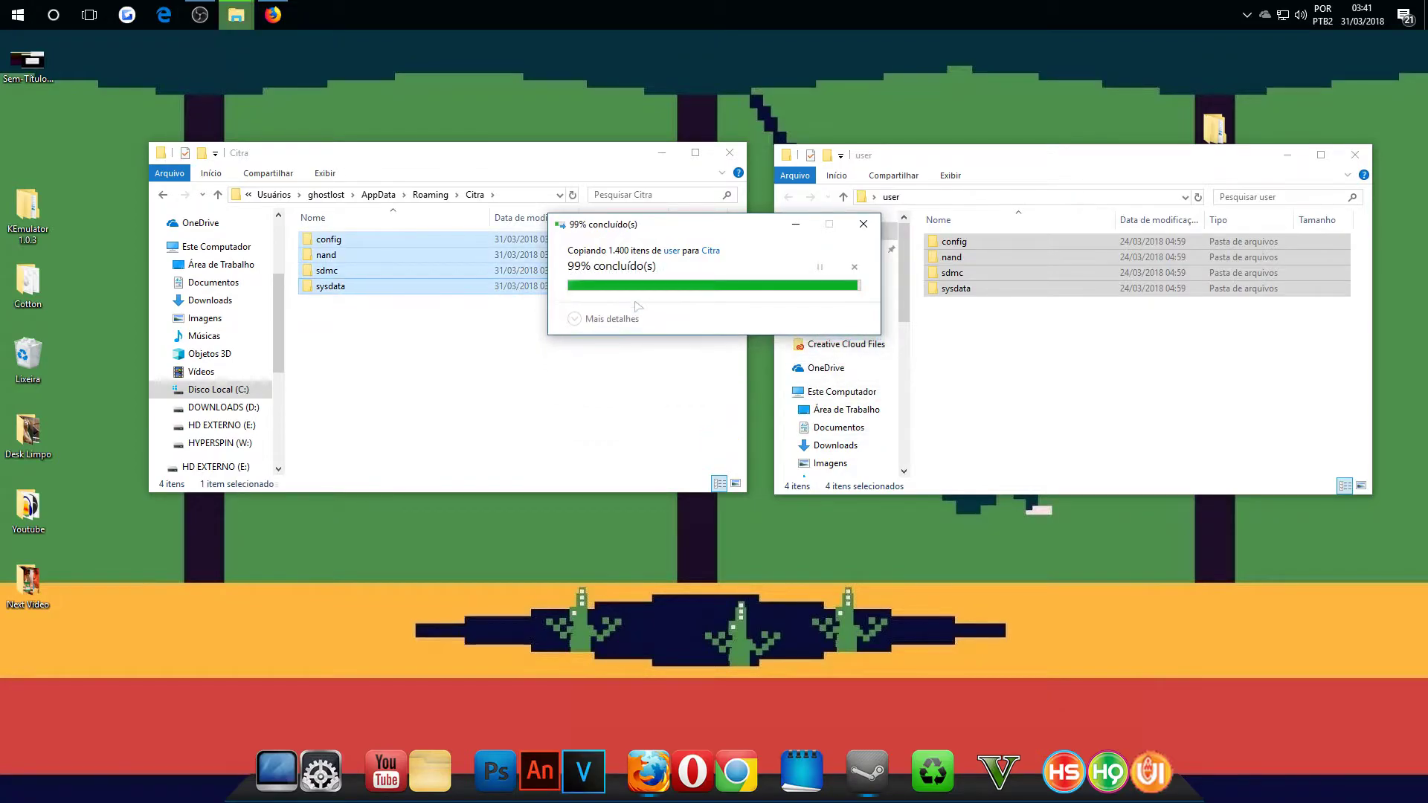
pyautogui.click(500, 375)
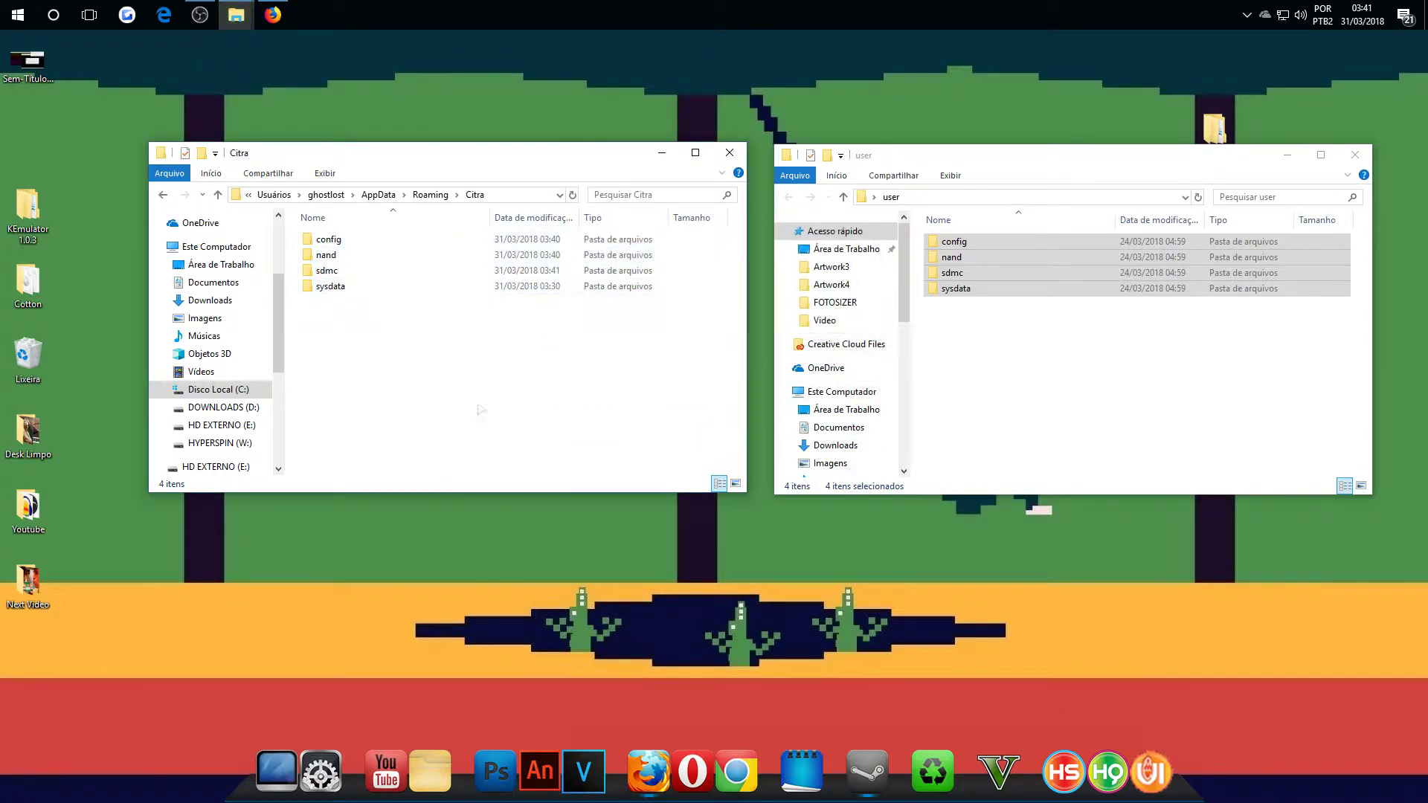
# Search for and launch Citra Canary, and decline the available update.
pyautogui.click(54, 15)
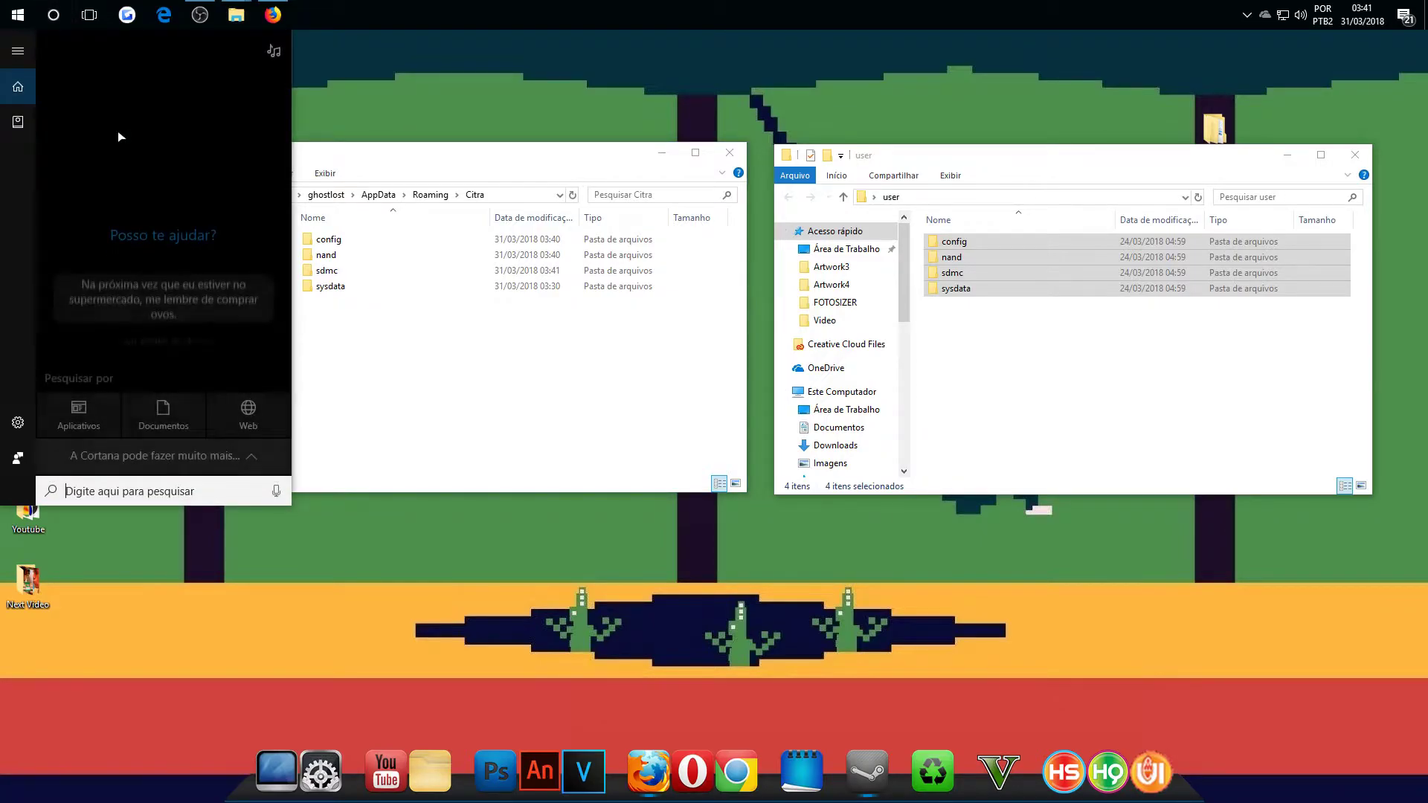
pyautogui.write('ci')
pyautogui.click(121, 119)
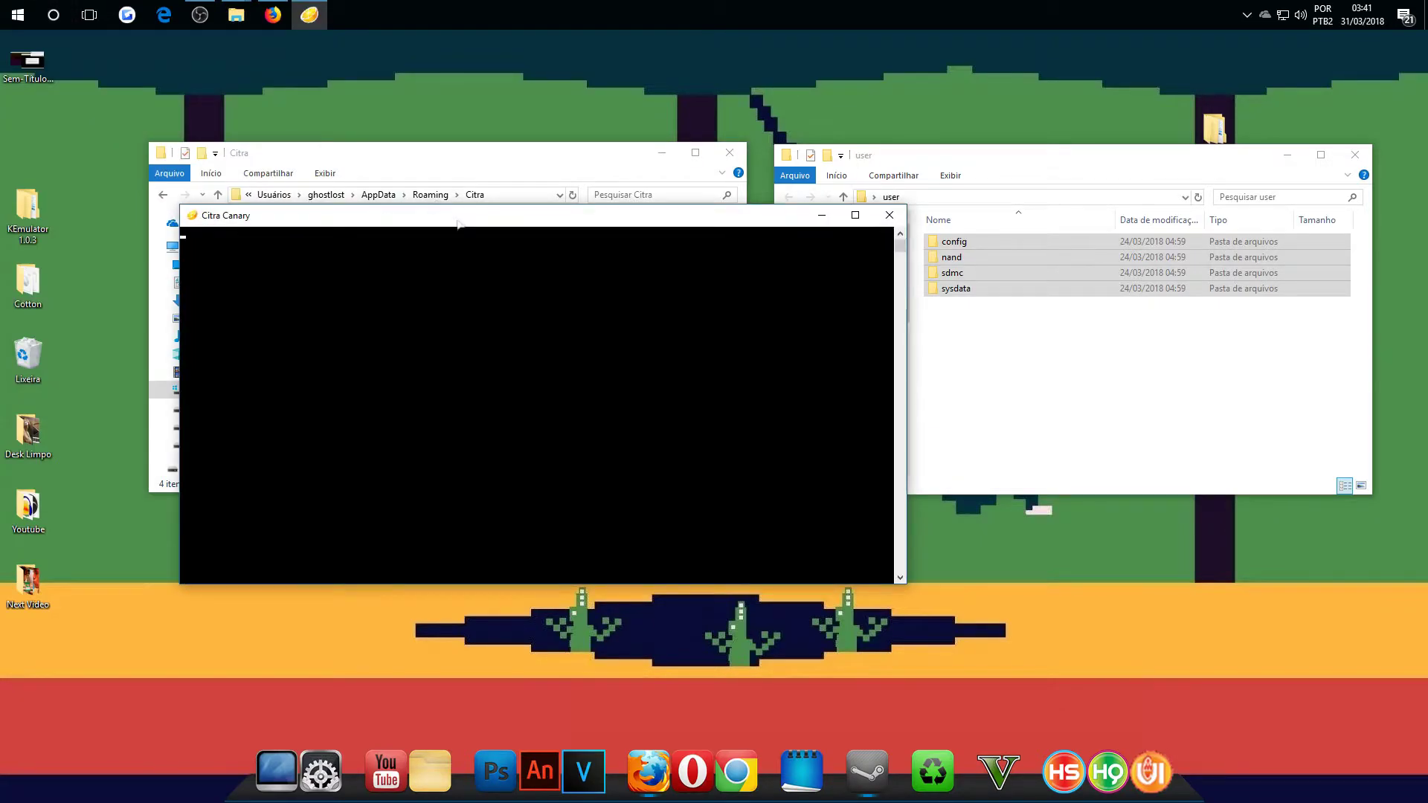
pyautogui.click(224, 116)
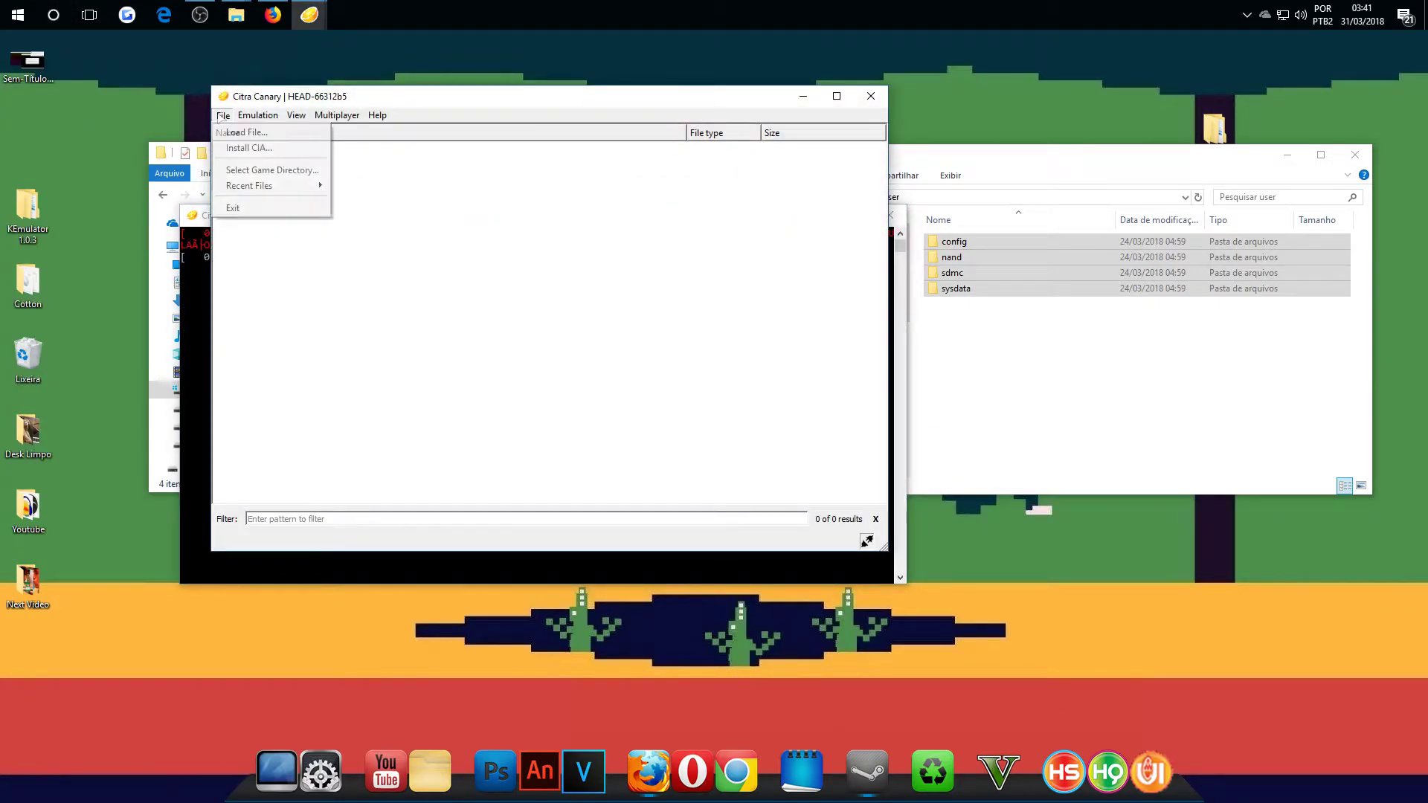
pyautogui.click(270, 142)
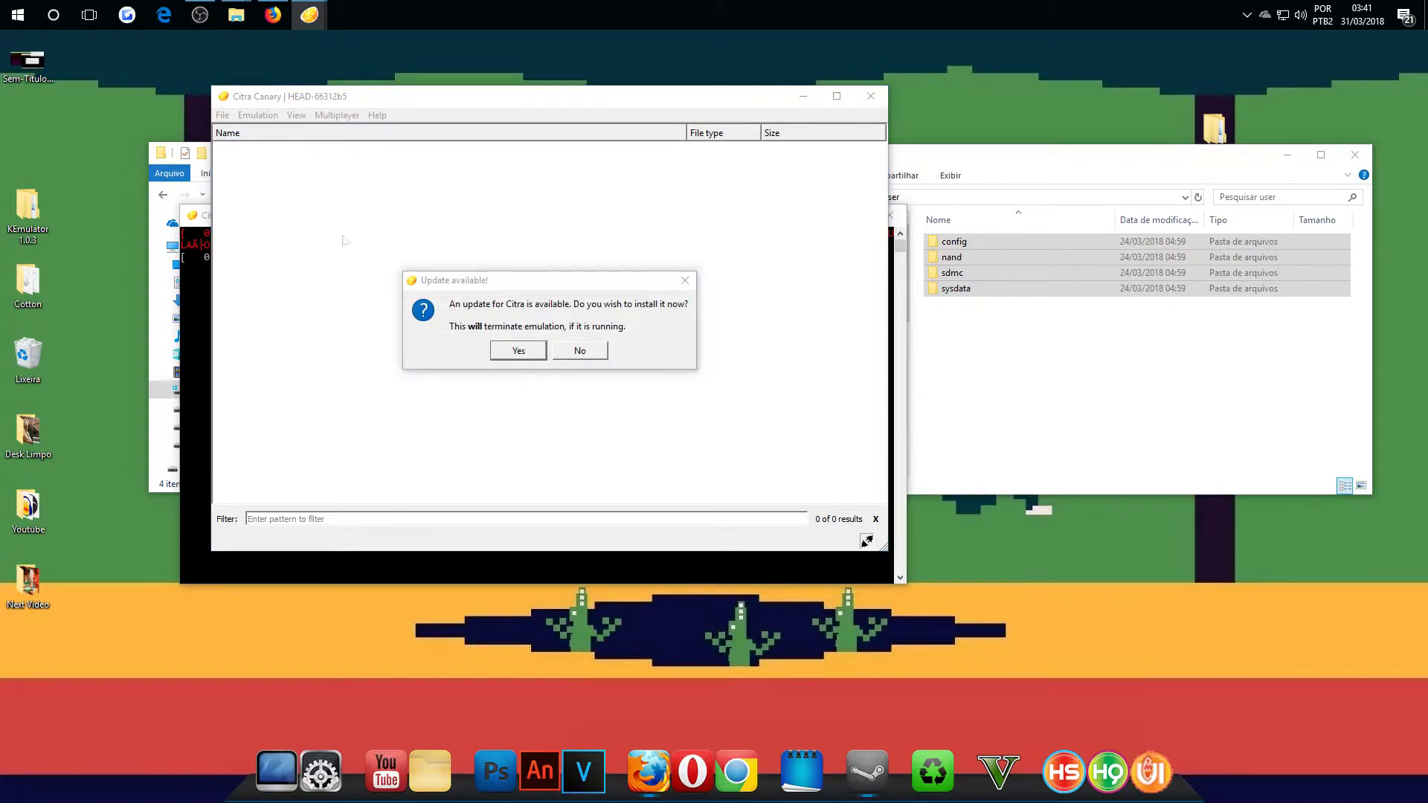
pyautogui.click(580, 351)
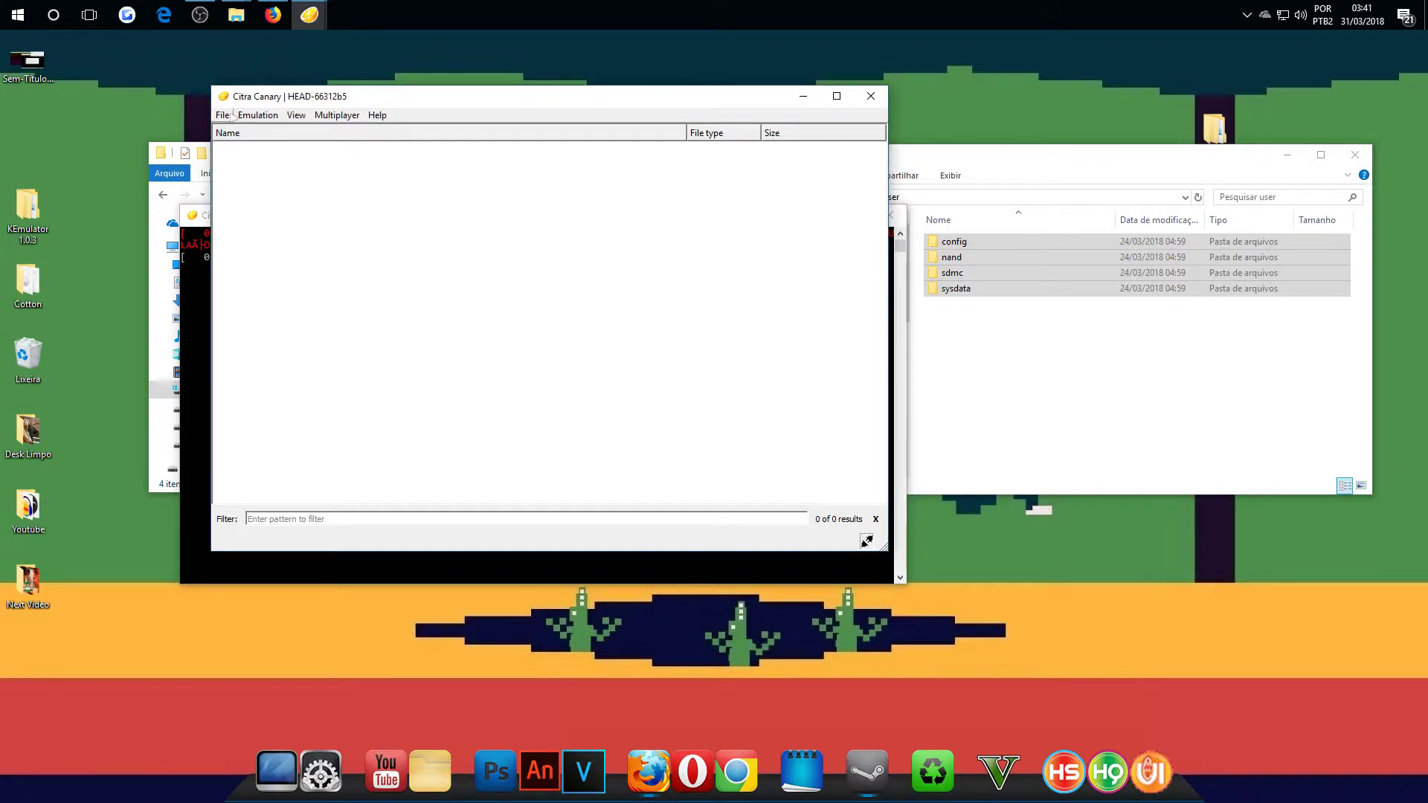
# Set the internal resolution to 3x Native (1200x720) in the graphics configuration and save the settings.
pyautogui.click(258, 115)
pyautogui.click(273, 186)
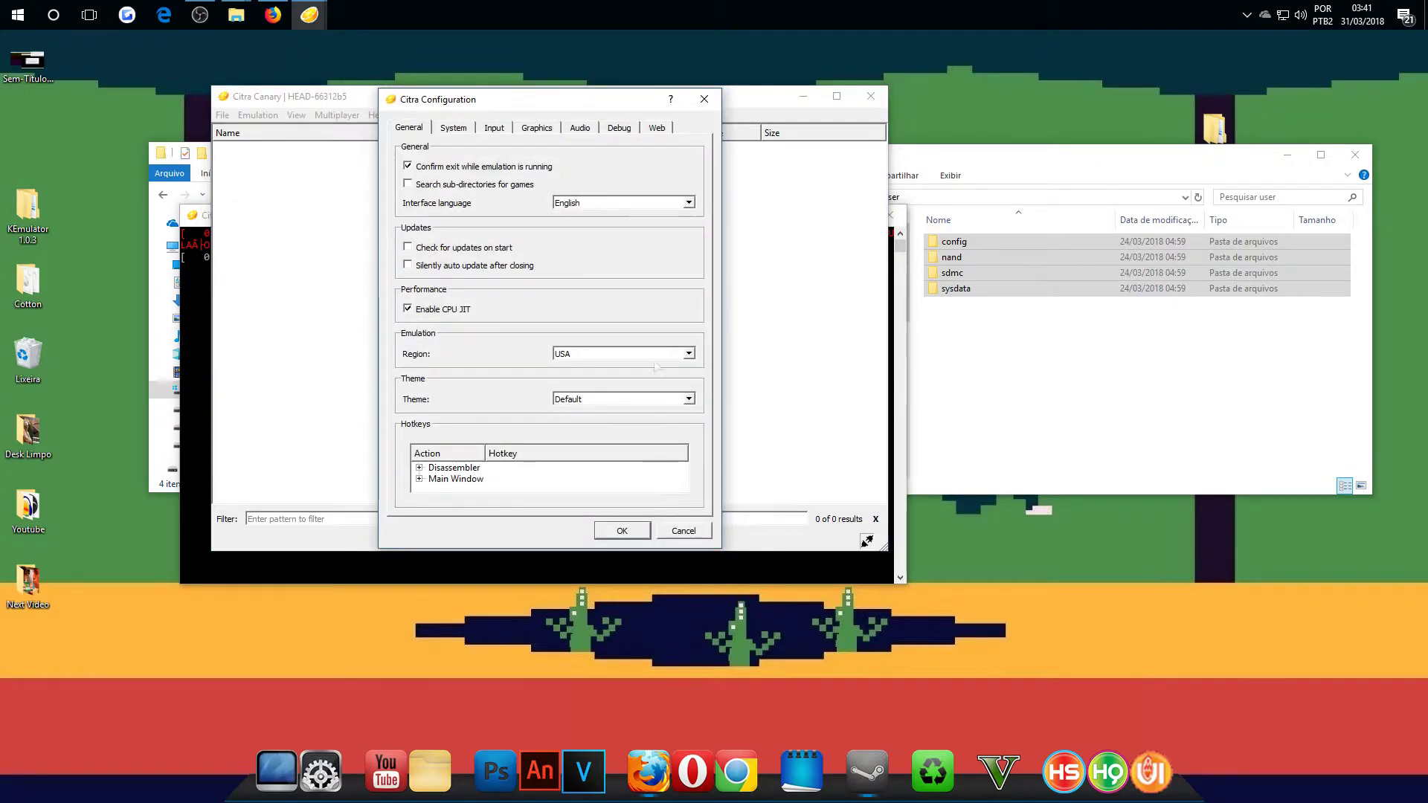
pyautogui.click(536, 127)
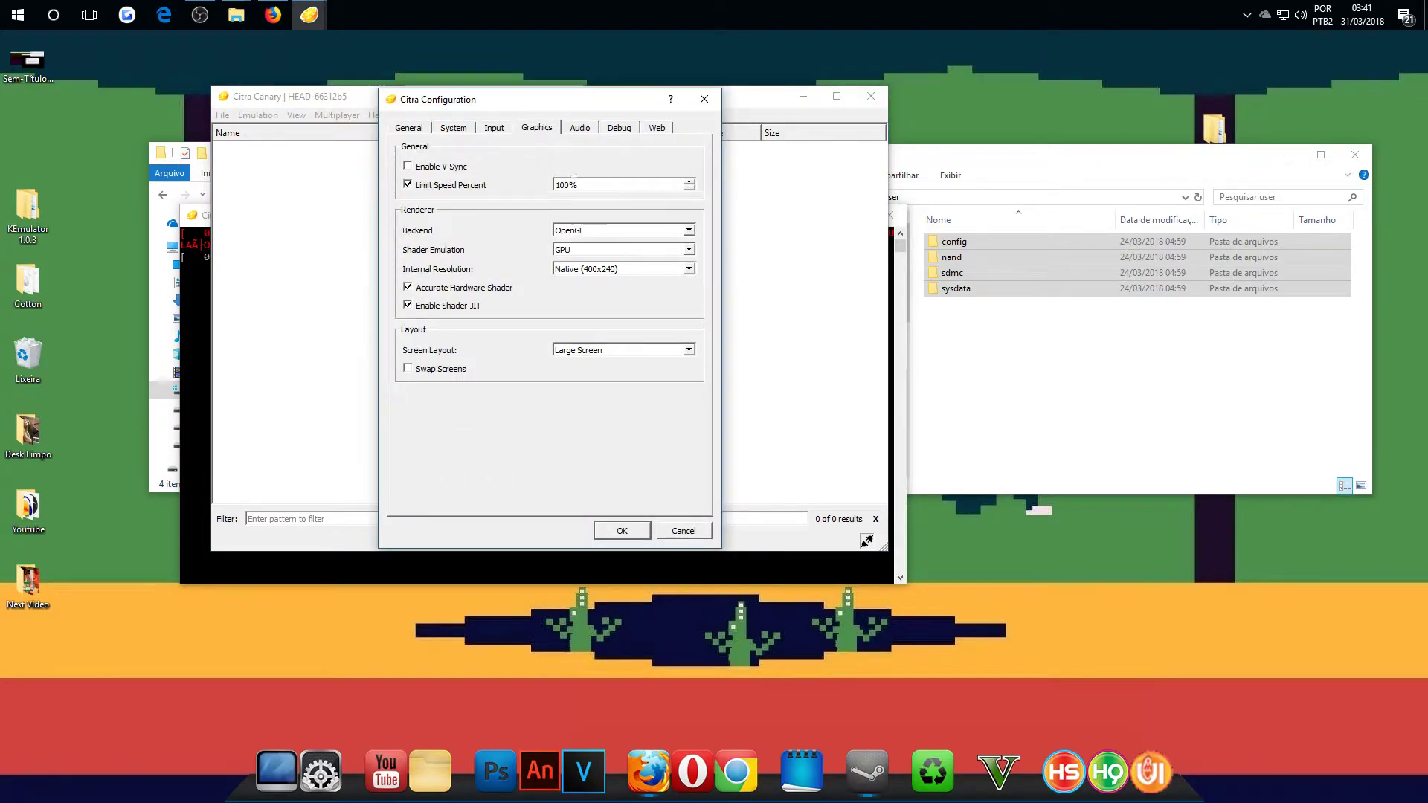
pyautogui.click(617, 269)
pyautogui.click(595, 320)
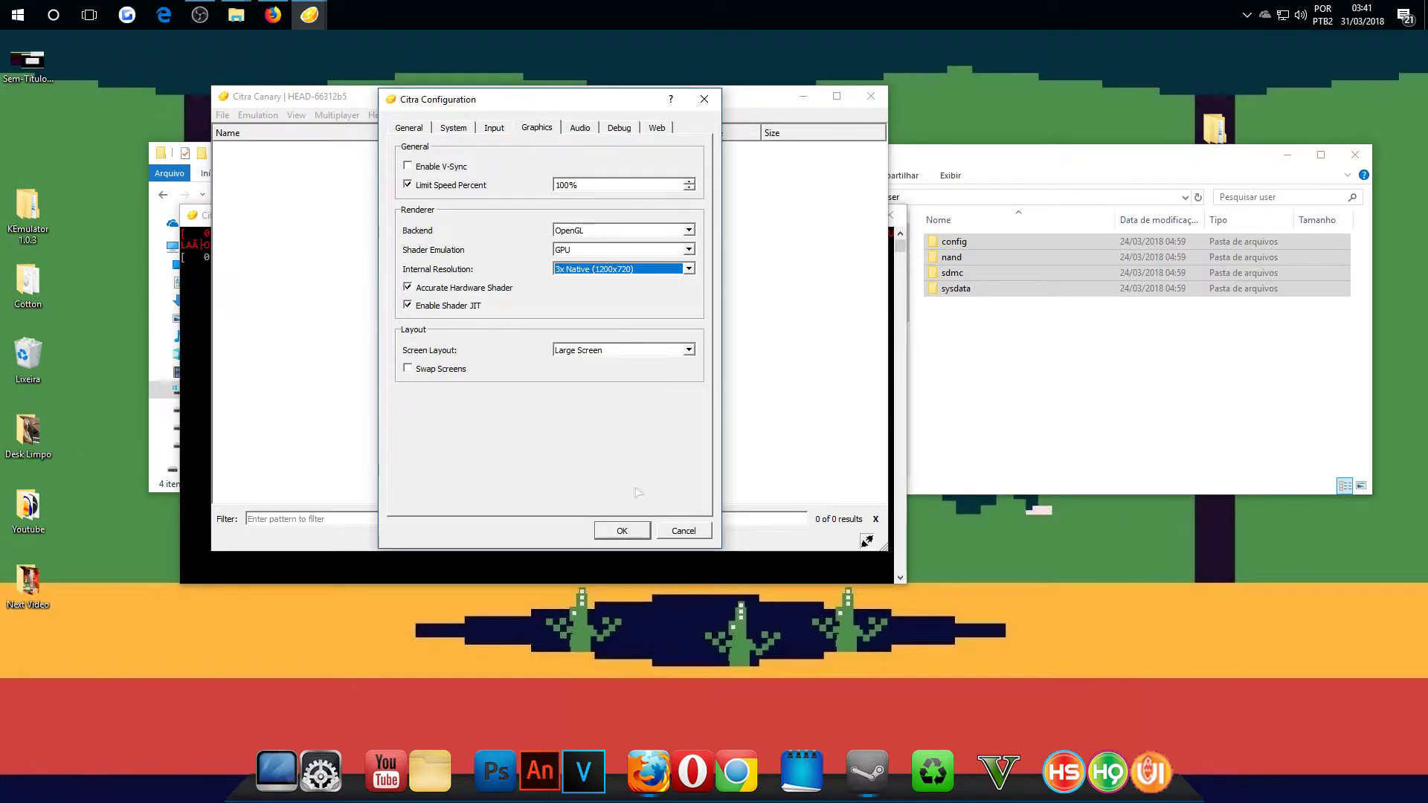
pyautogui.click(621, 531)
# Start loading a game file and browse to Hyperspin Ghostlost\emulators on the HYPERSPIN (W:) drive.
pyautogui.click(257, 114)
pyautogui.moveTo(223, 115)
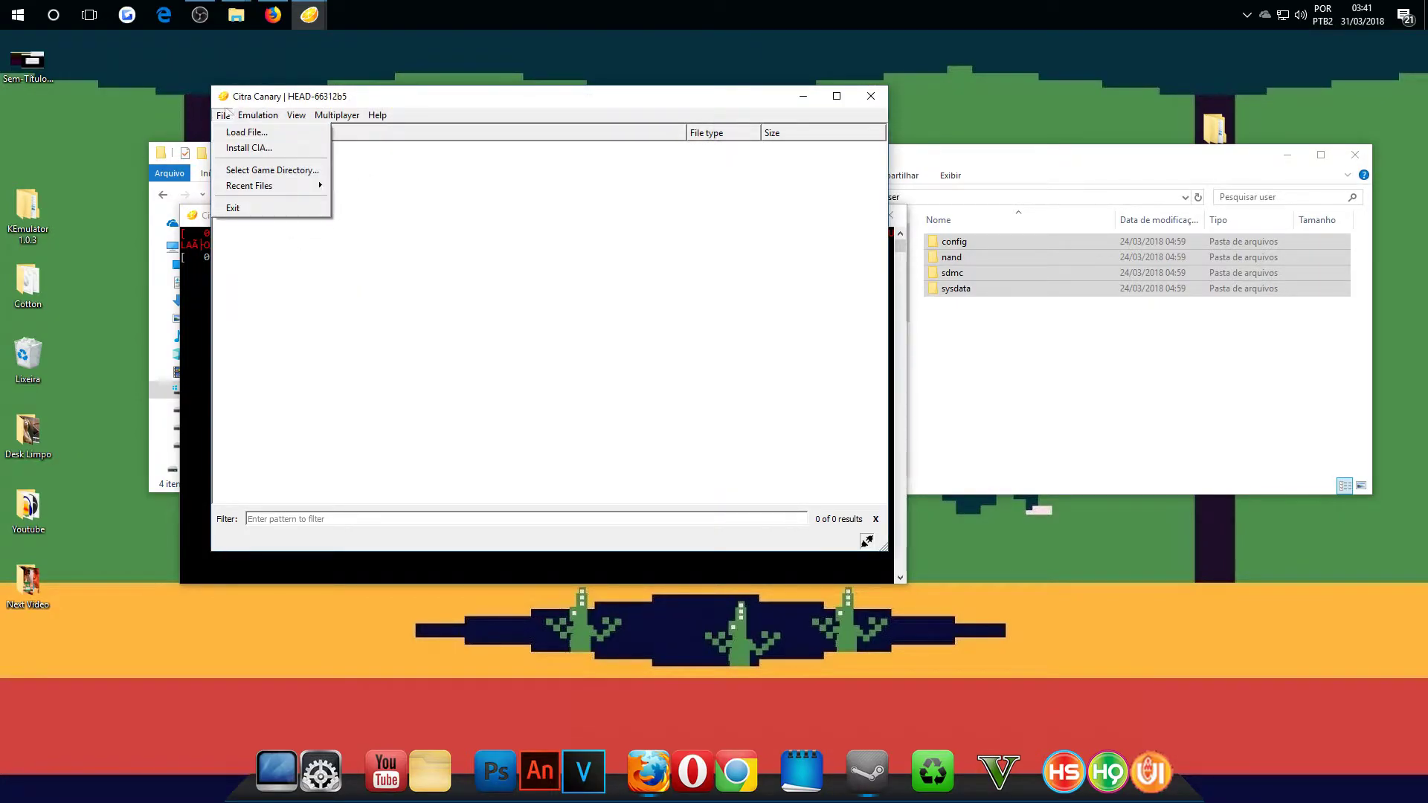
pyautogui.click(247, 132)
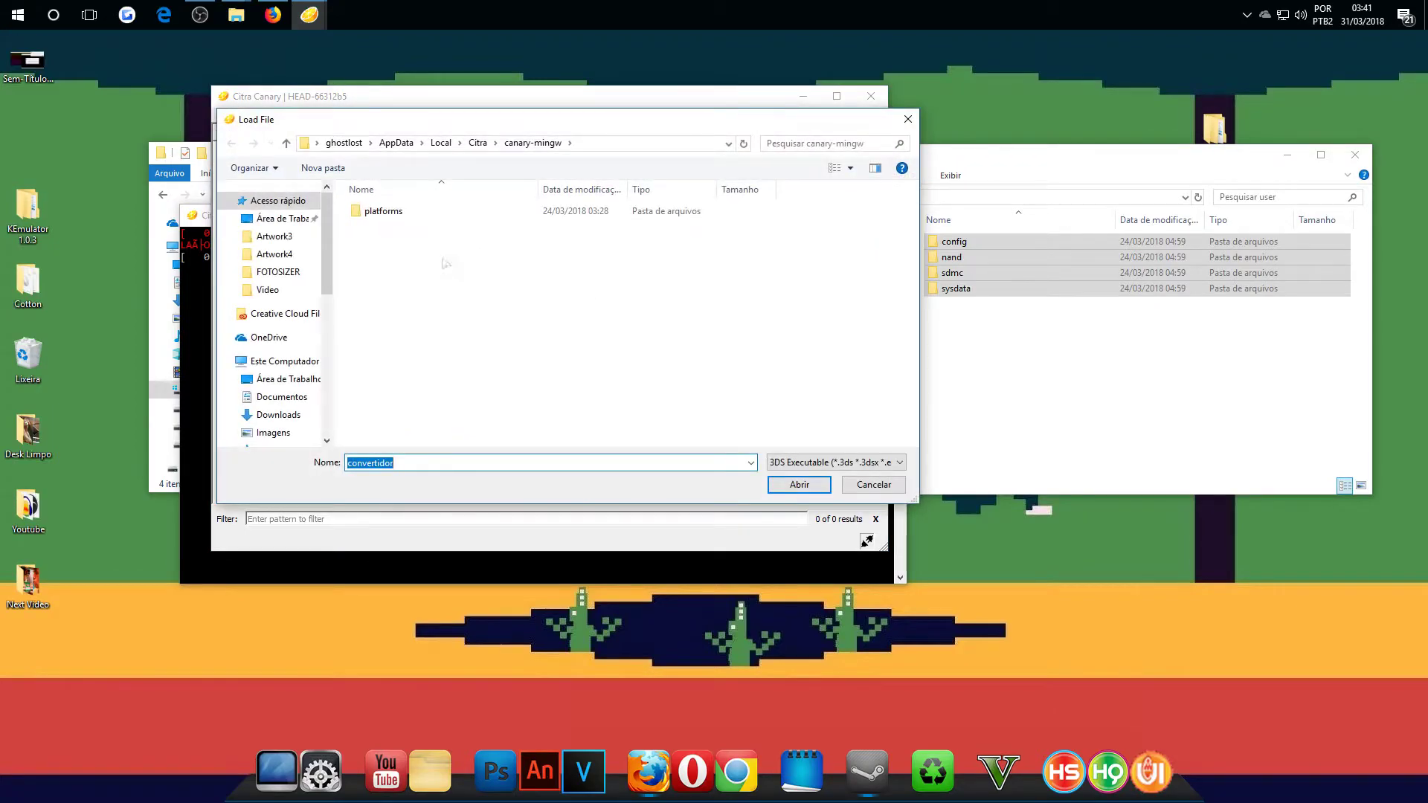
pyautogui.scroll(-2, 290, 394)
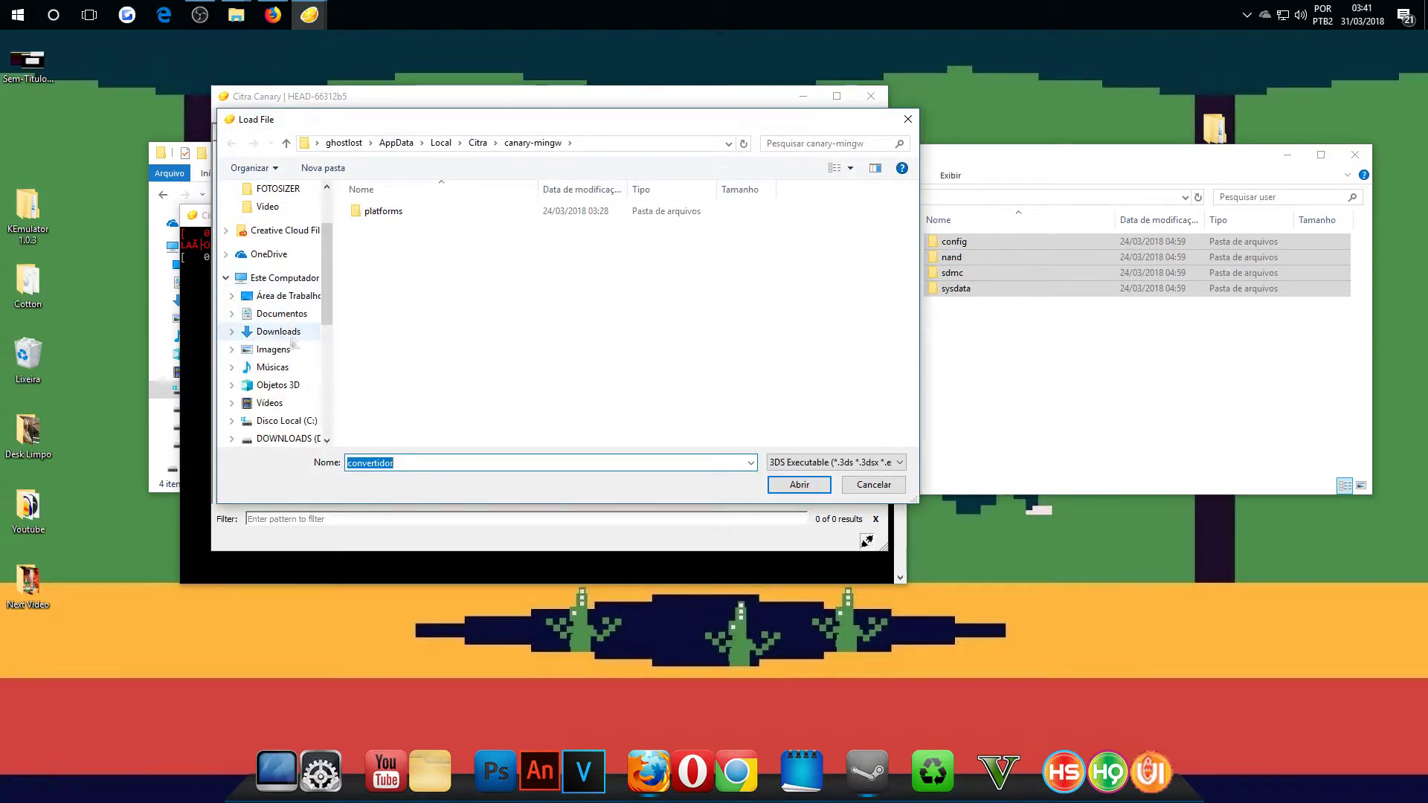
pyautogui.scroll(-2, 295, 421)
pyautogui.click(287, 392)
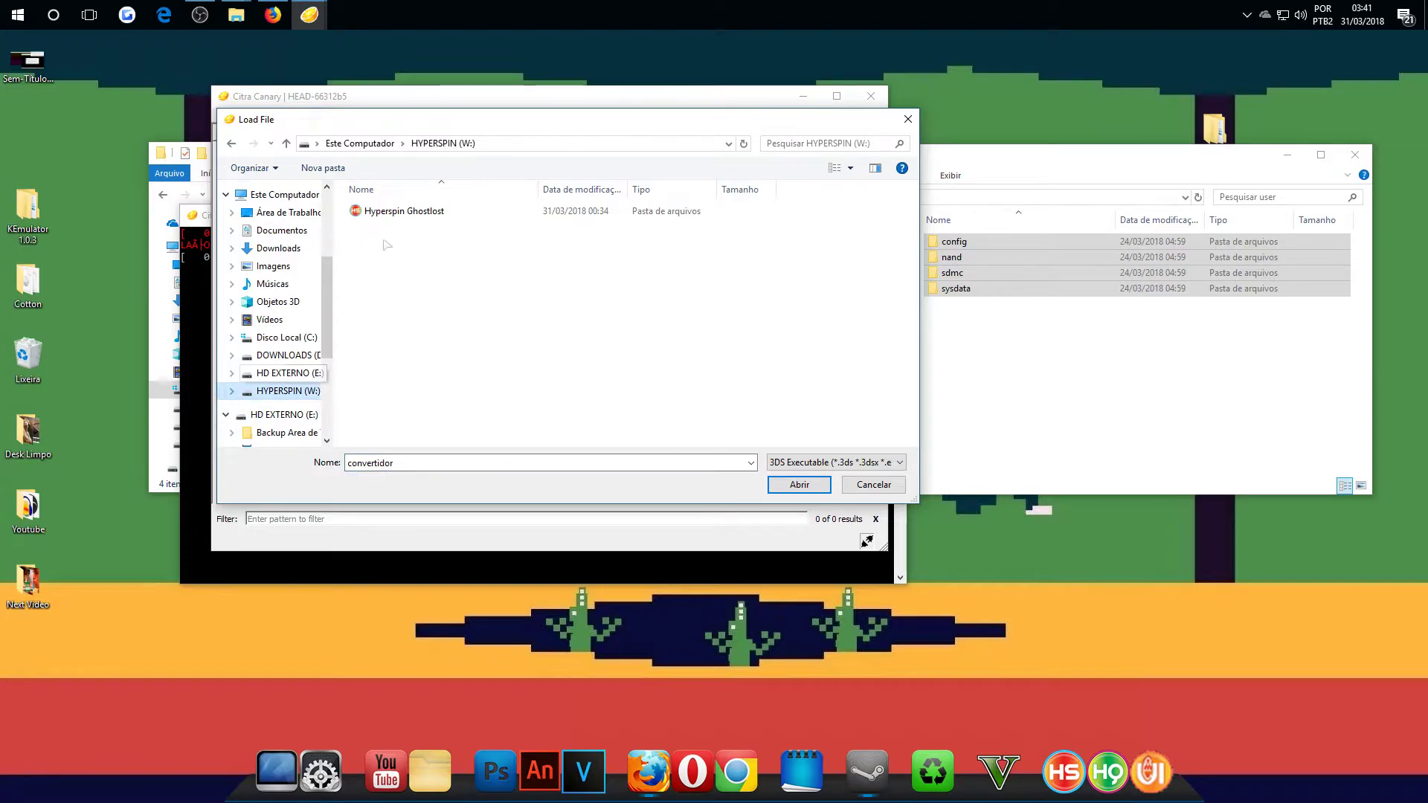
pyautogui.doubleClick(388, 213)
pyautogui.doubleClick(394, 228)
# Load Mario Kart 7 (USA).3ds from the Nintendo 3DS\roms folder.
pyautogui.scroll(-8, 461, 340)
pyautogui.scroll(-5, 460, 339)
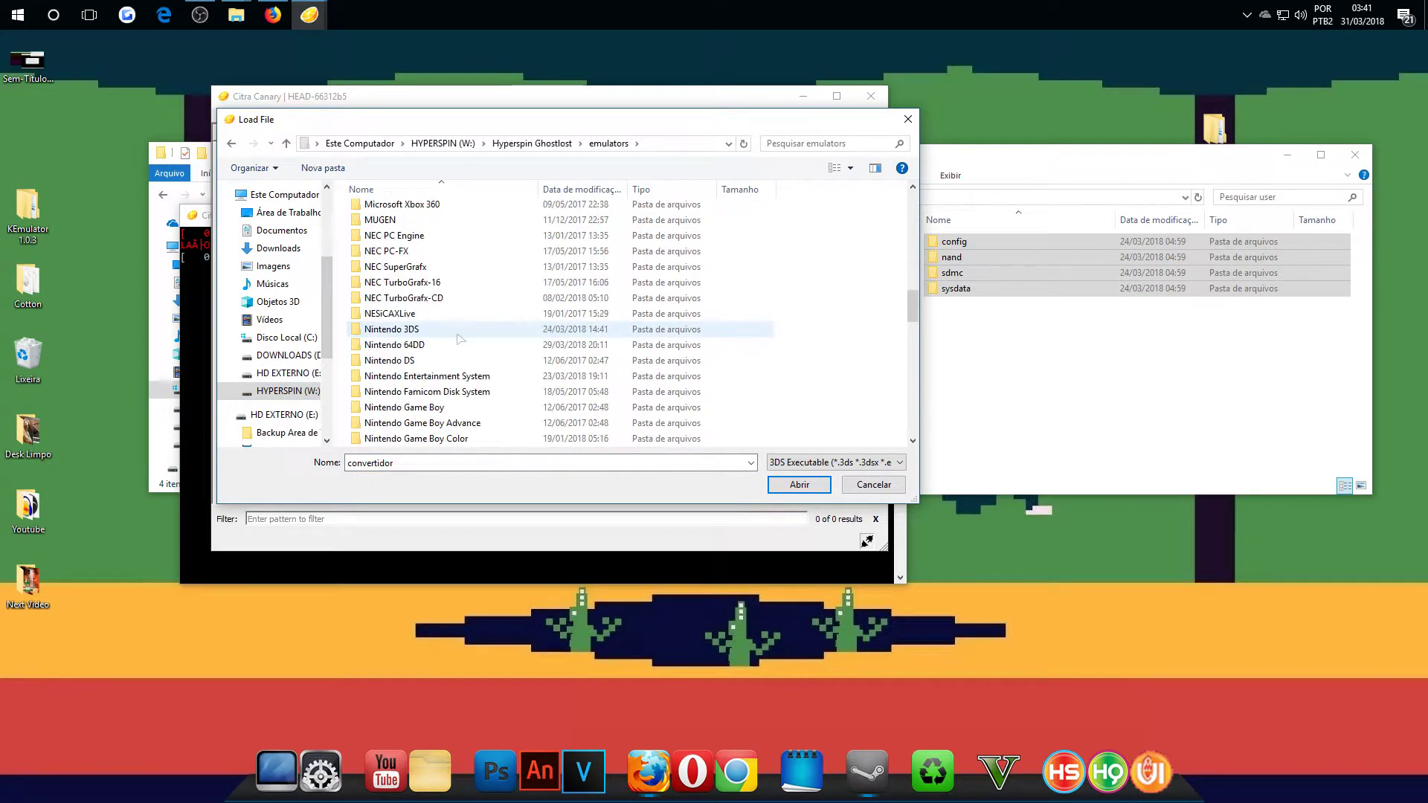
pyautogui.doubleClick(423, 344)
pyautogui.doubleClick(387, 212)
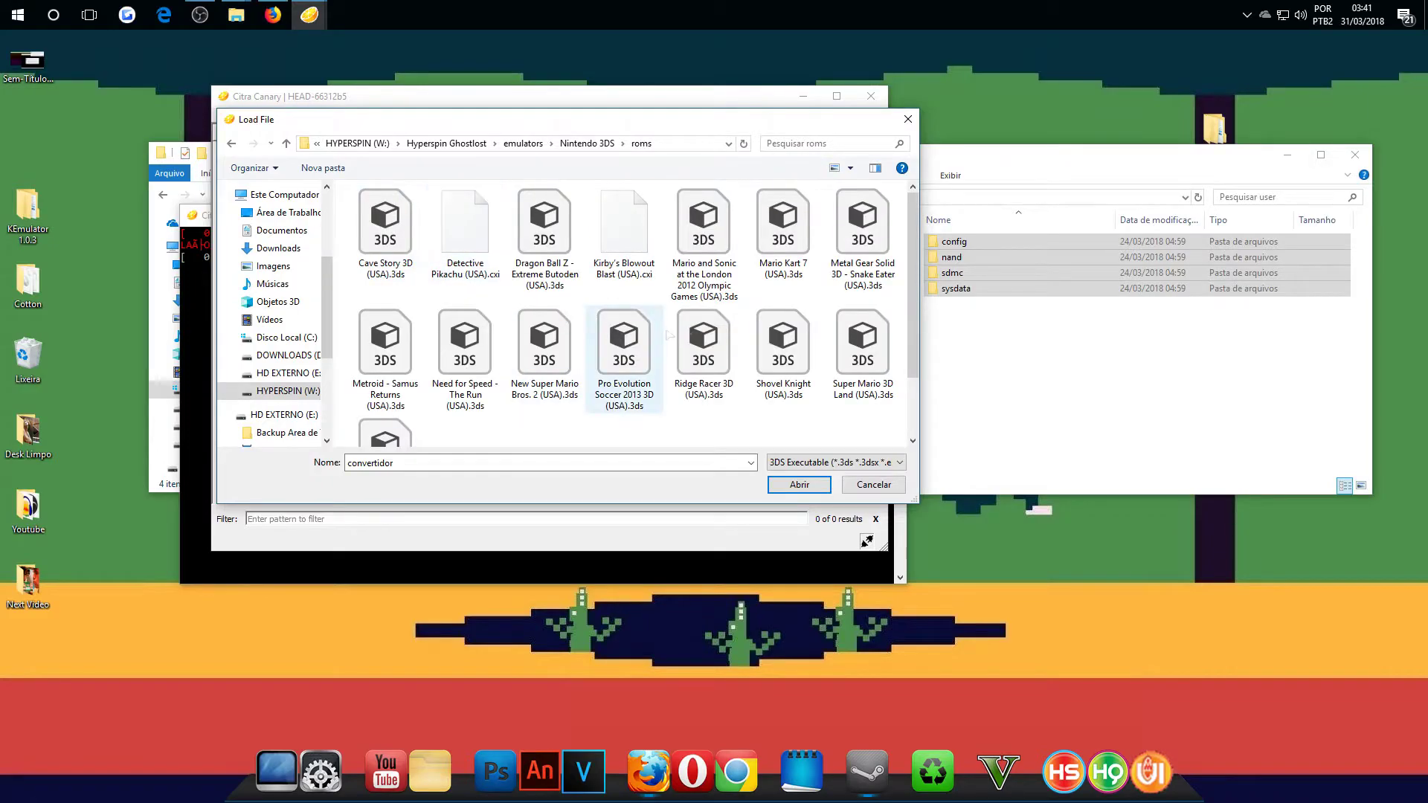
pyautogui.doubleClick(776, 226)
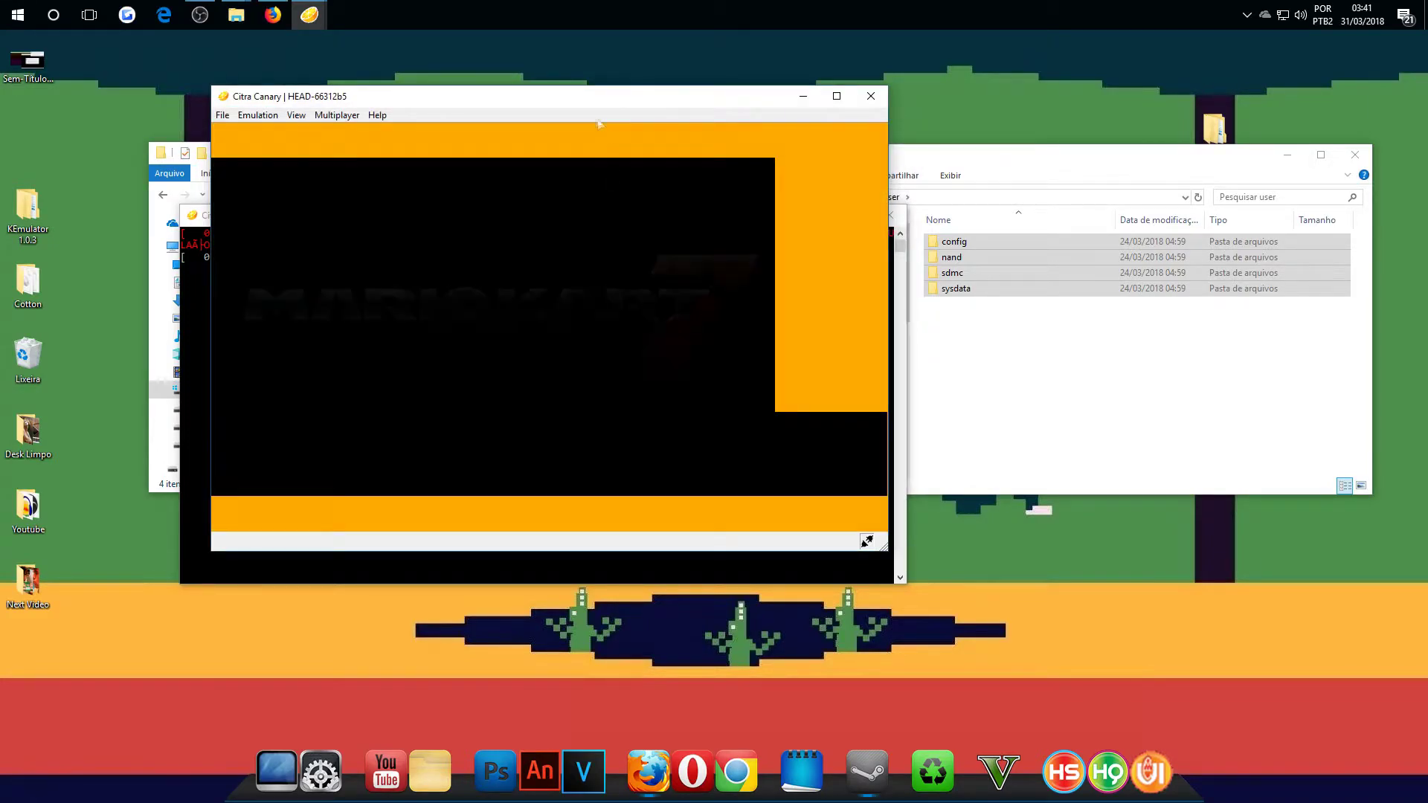
# Reposition the emulator window, pass the Mario Kart 7 title screen and choose the single-player mode.
pyautogui.moveTo(574, 100); pyautogui.dragTo(694, 138)
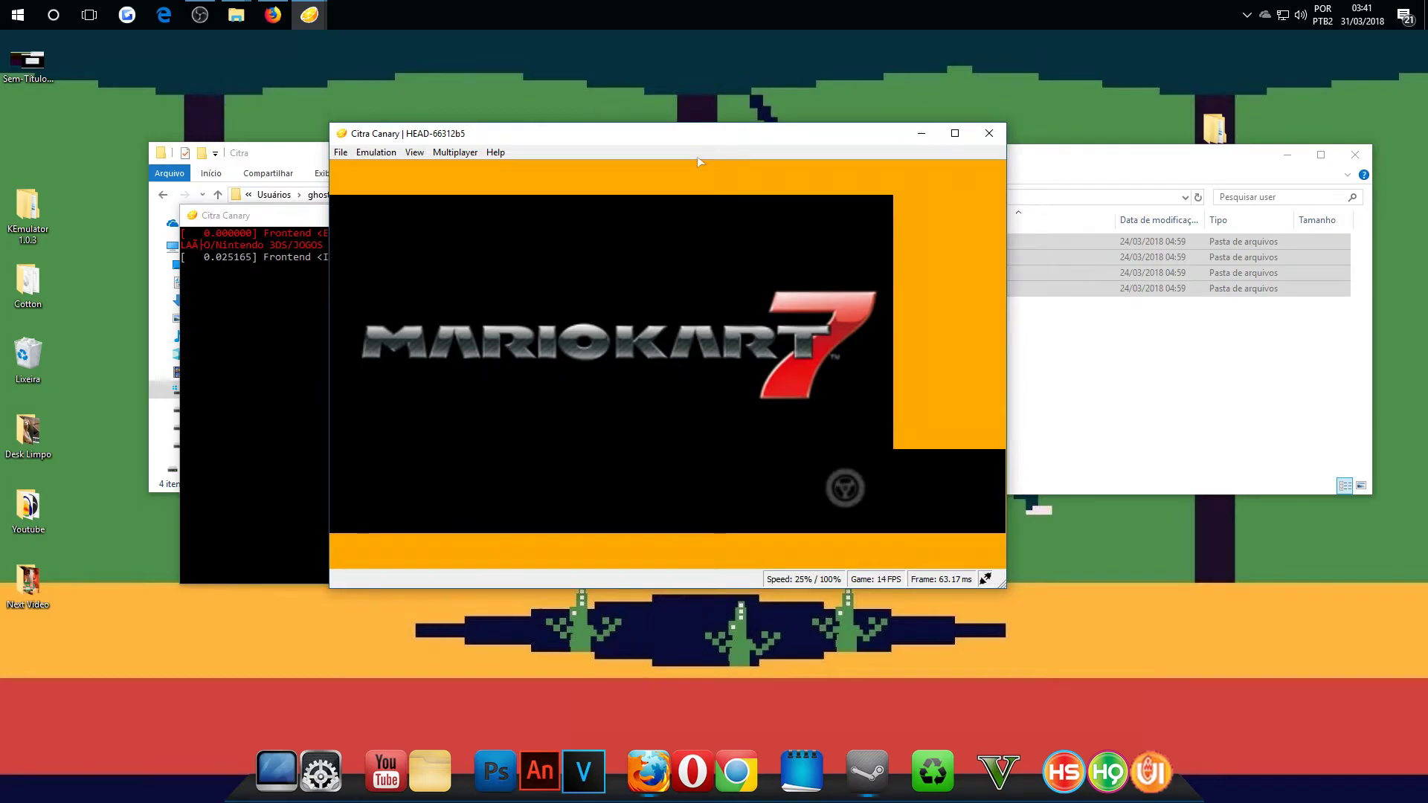
pyautogui.press('a')
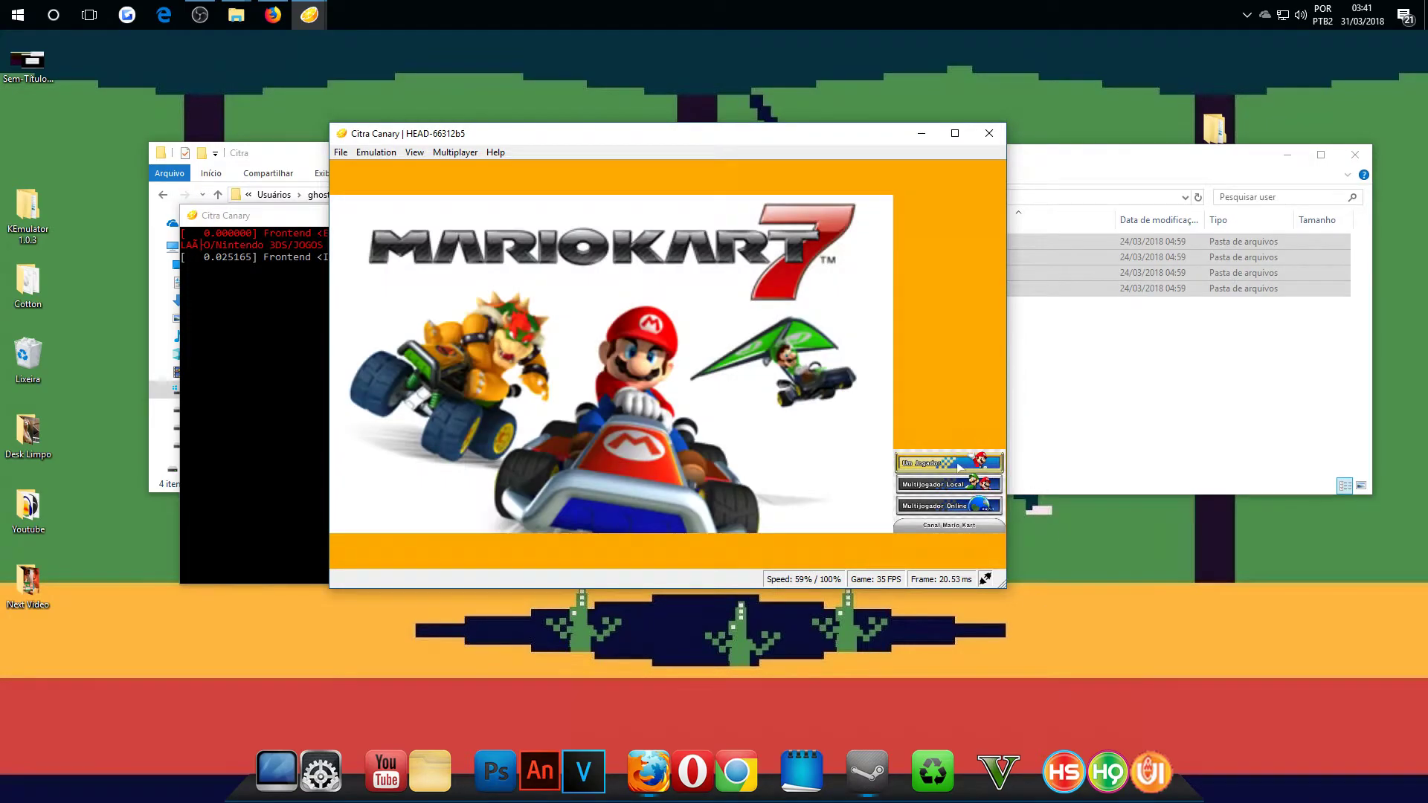
pyautogui.click(959, 462)
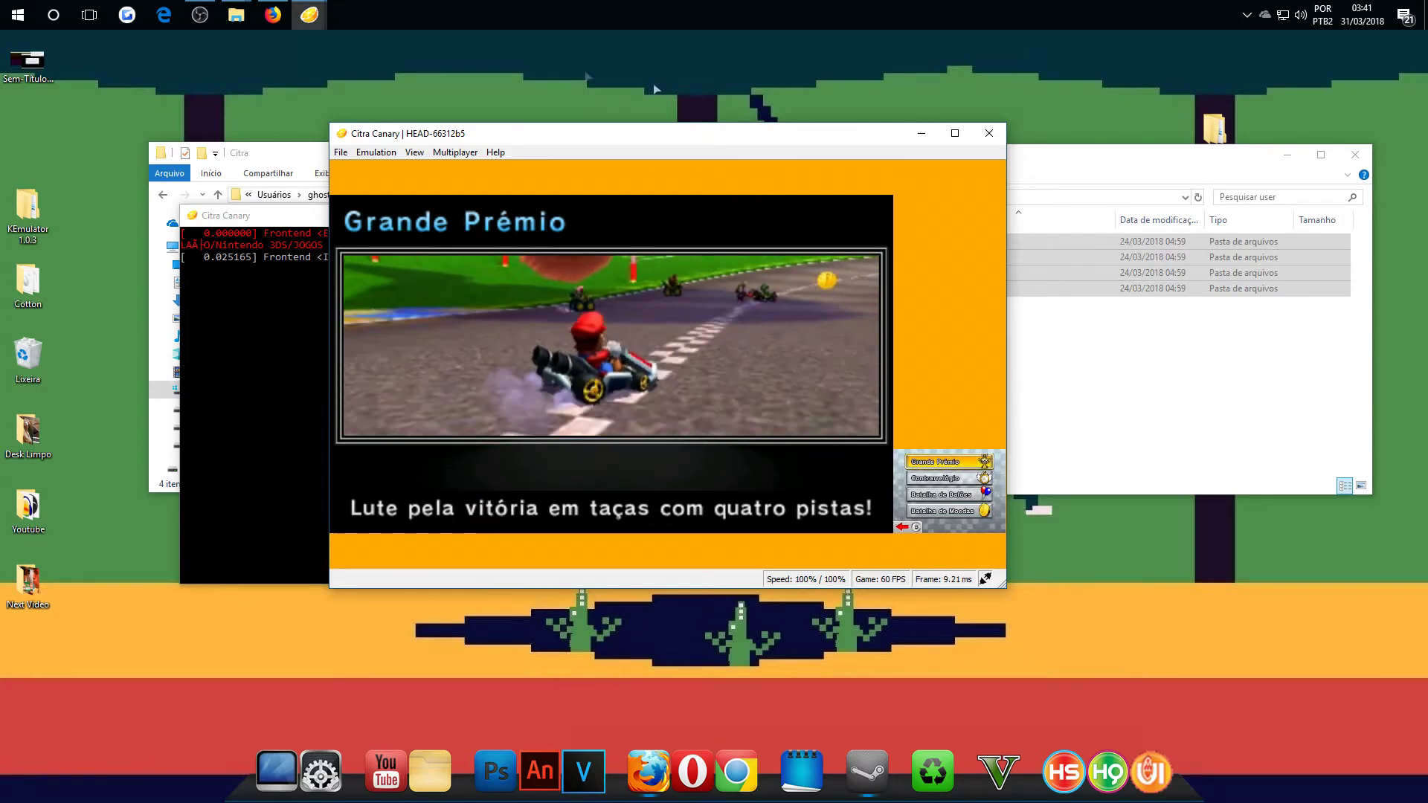
# Load New Super Mario Bros. 2 (USA).3ds from the roms folder in place of the running game.
pyautogui.click(343, 152)
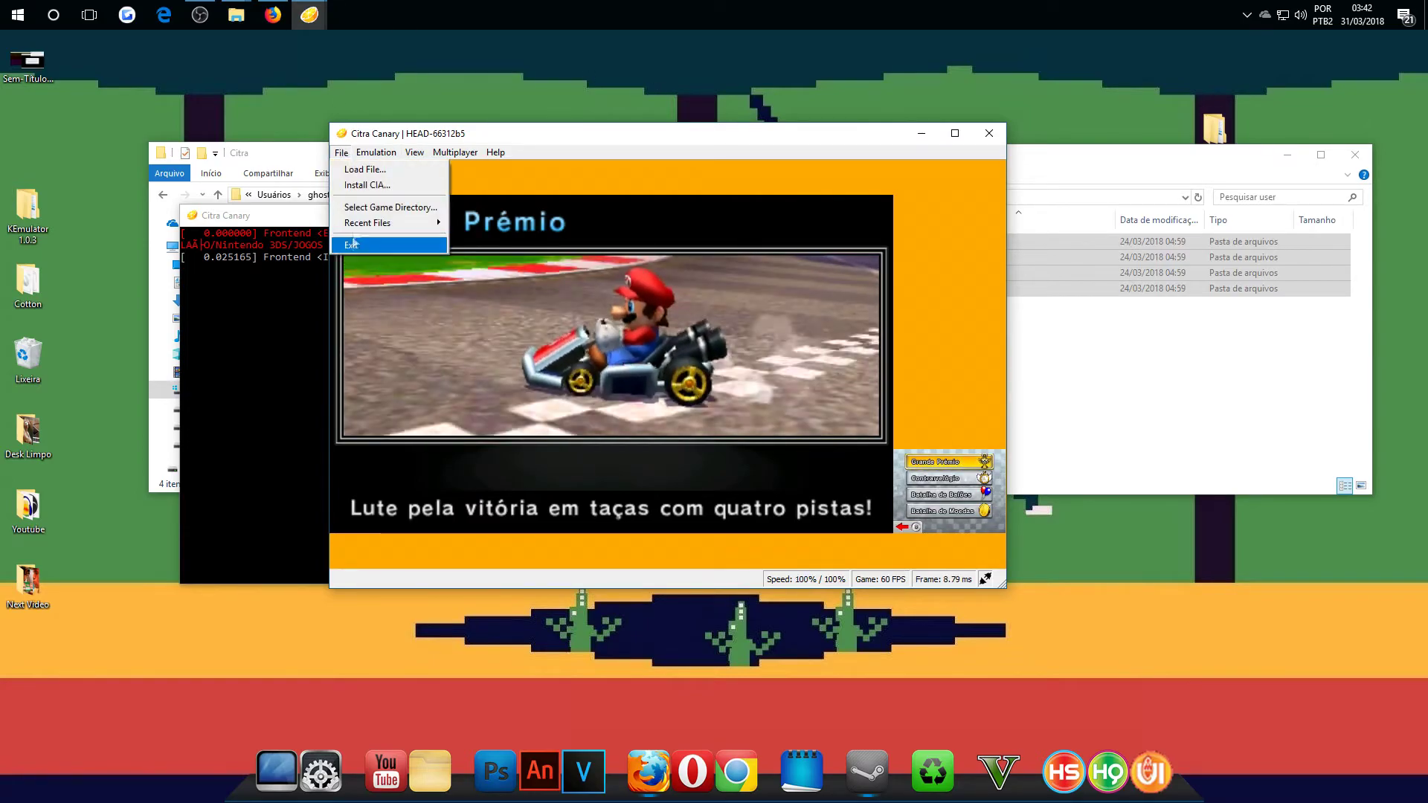
pyautogui.click(369, 166)
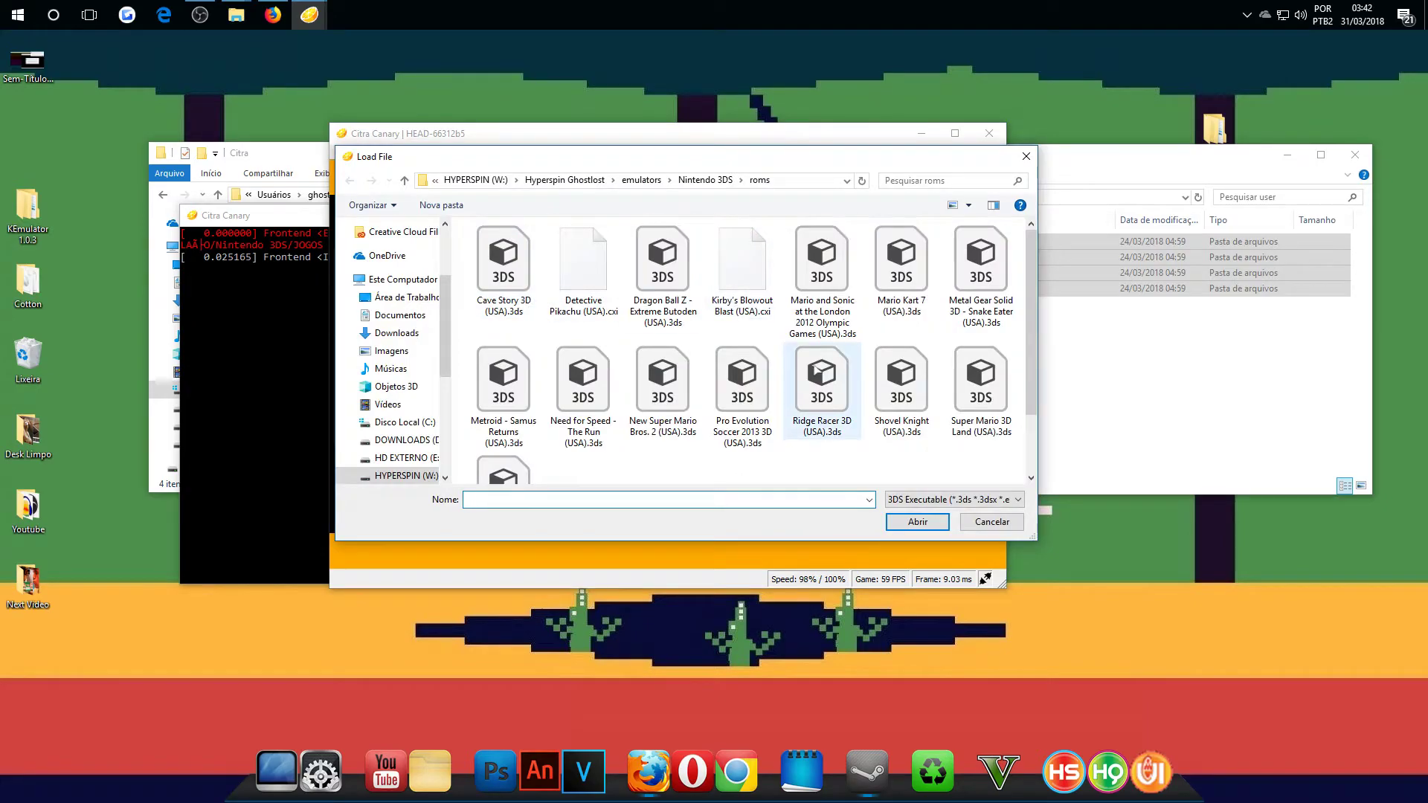
pyautogui.doubleClick(657, 386)
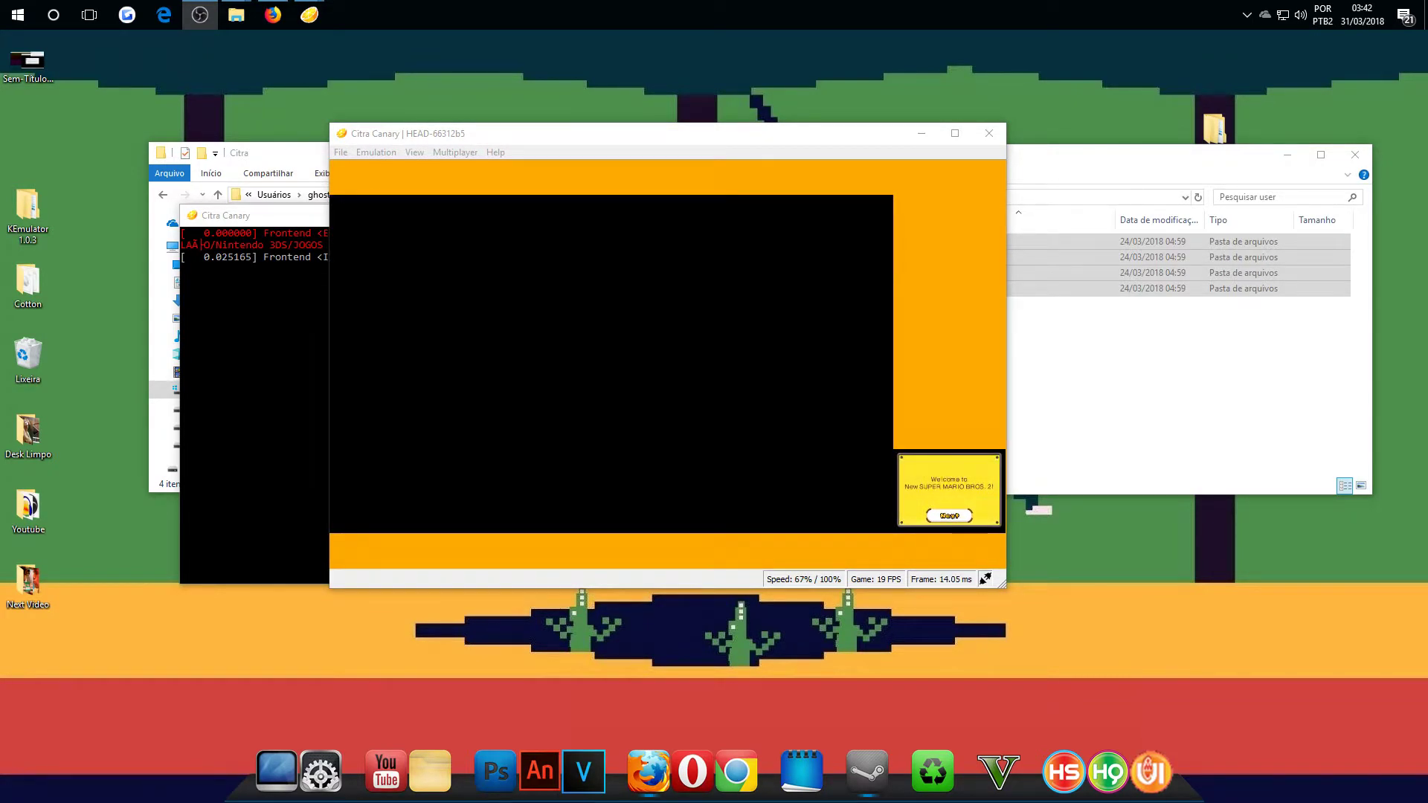
# Advance through the New Super Mario Bros. 2 welcome and SpotPass screens to reach the game's title screen.
pyautogui.click(959, 516)
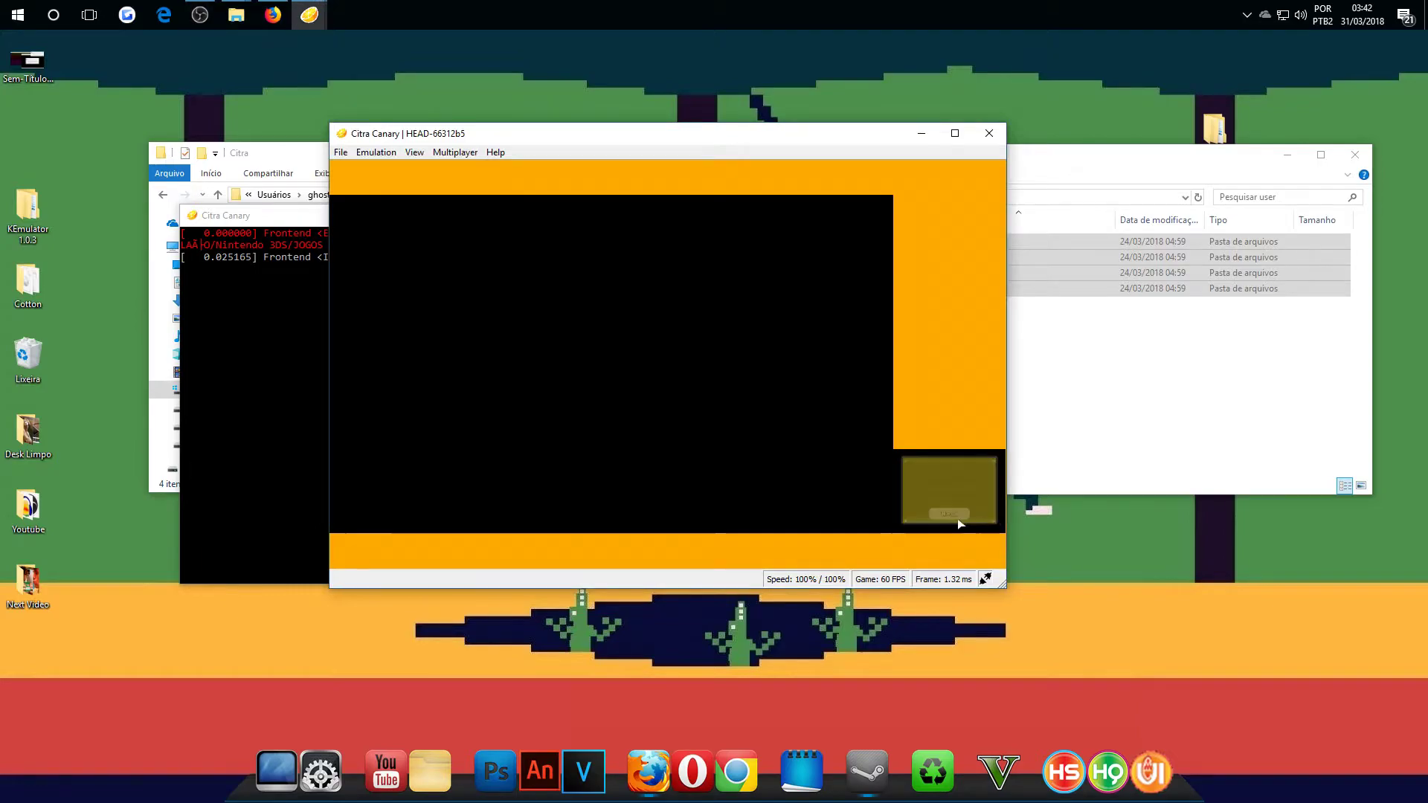
pyautogui.click(955, 521)
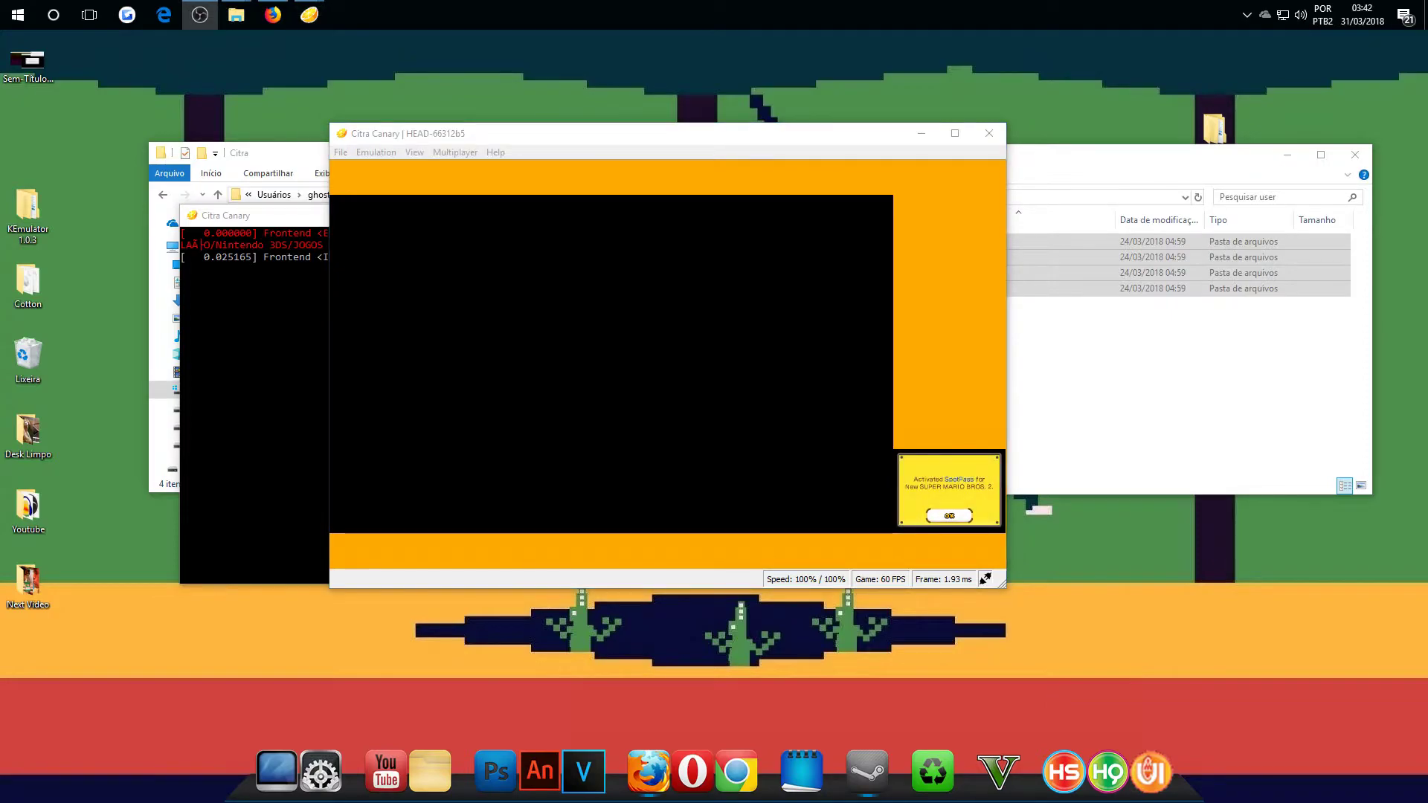
pyautogui.click(943, 521)
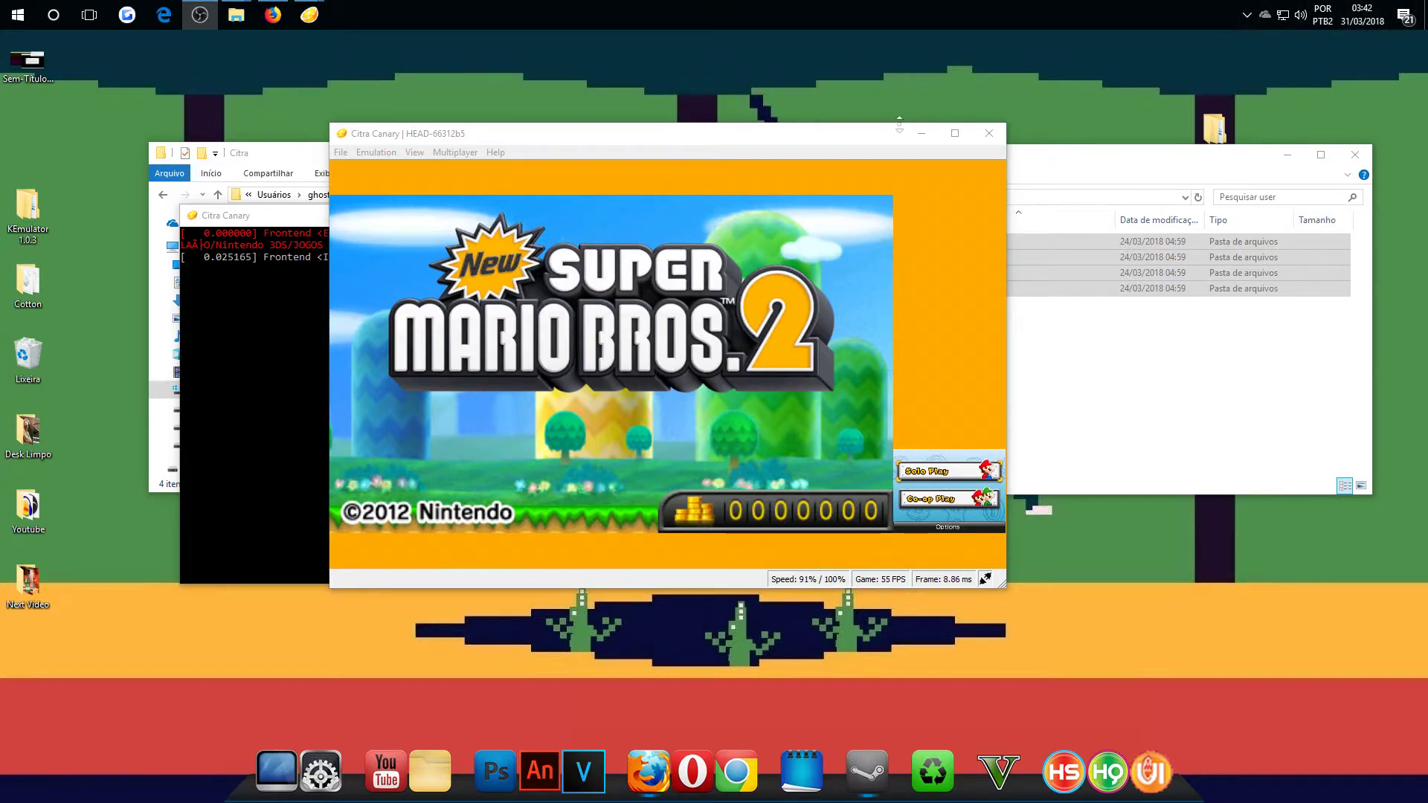
# Shift the emulator window slightly, close Citra Canary and confirm the exit.
pyautogui.moveTo(787, 142); pyautogui.dragTo(748, 138)
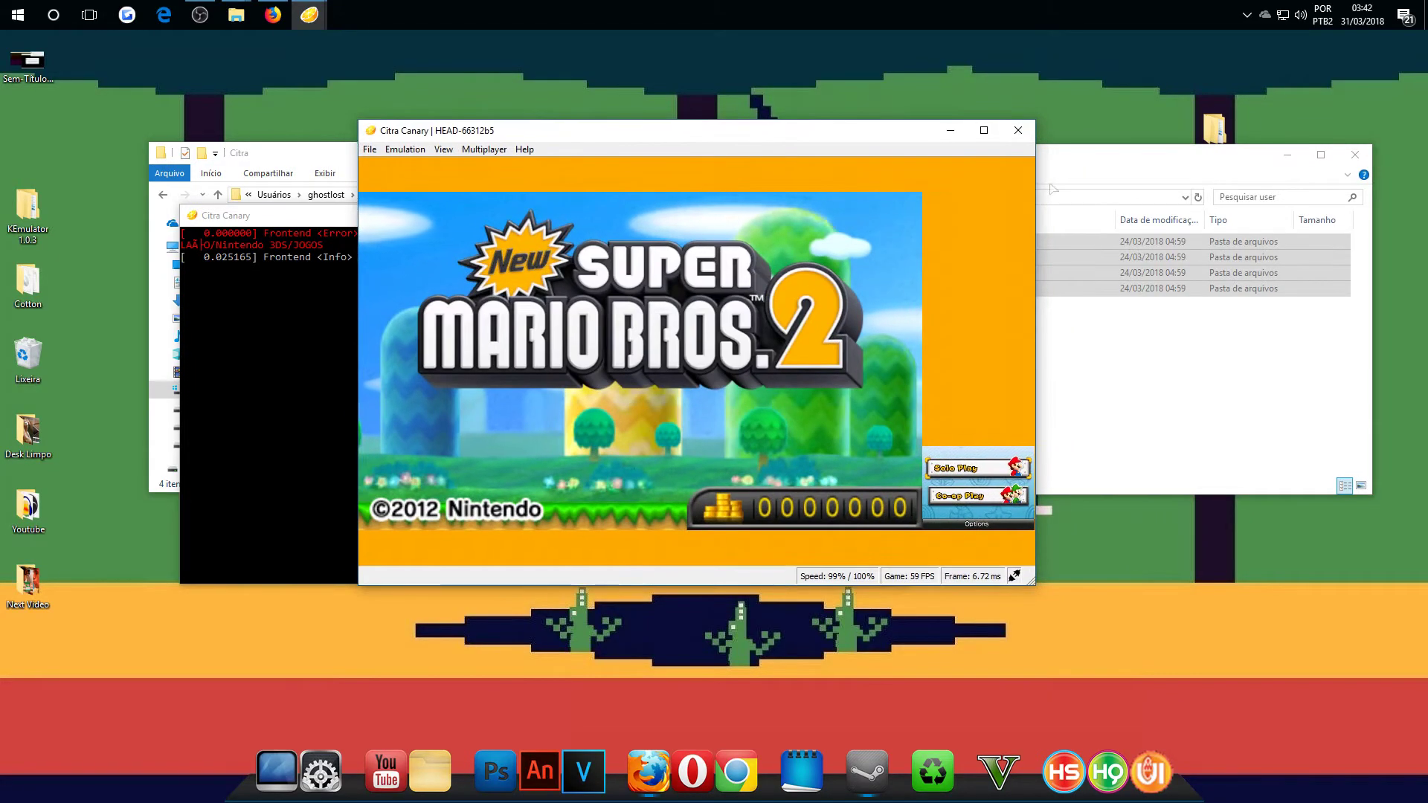
pyautogui.click(1018, 130)
pyautogui.click(665, 378)
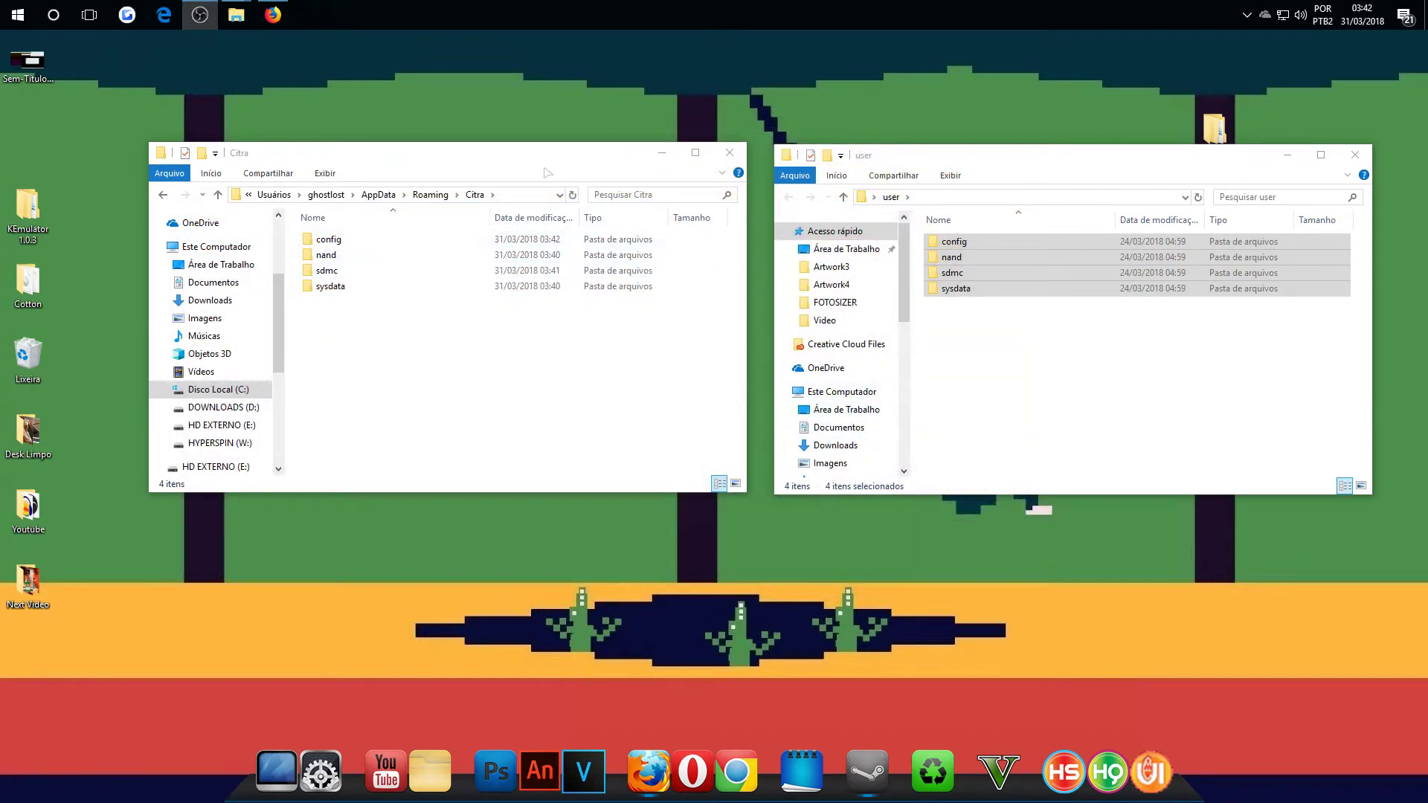
# Align the Citra and user folder windows side by side and move the desktop's user folder above them.
pyautogui.moveTo(942, 160); pyautogui.dragTo(920, 157)
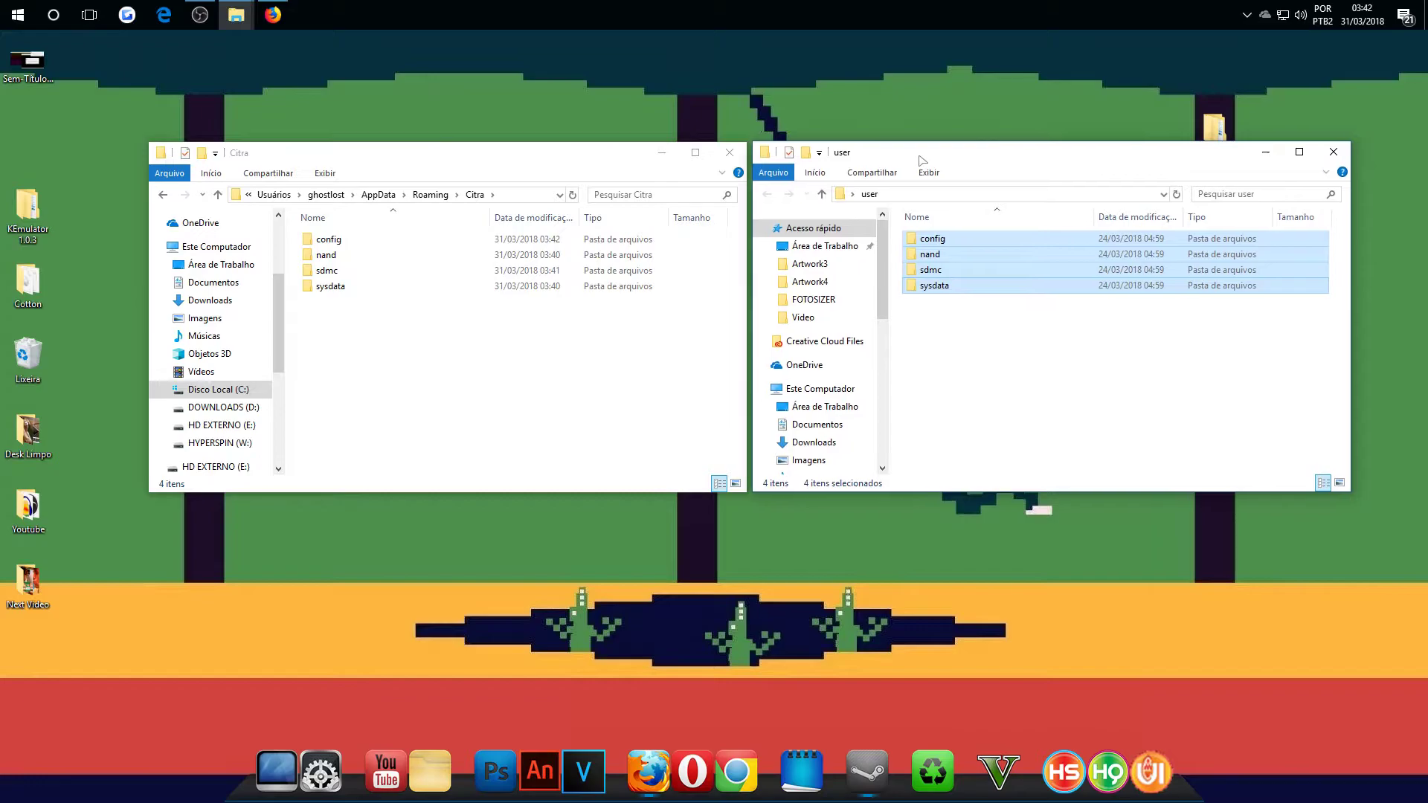
pyautogui.moveTo(547, 162); pyautogui.dragTo(540, 162)
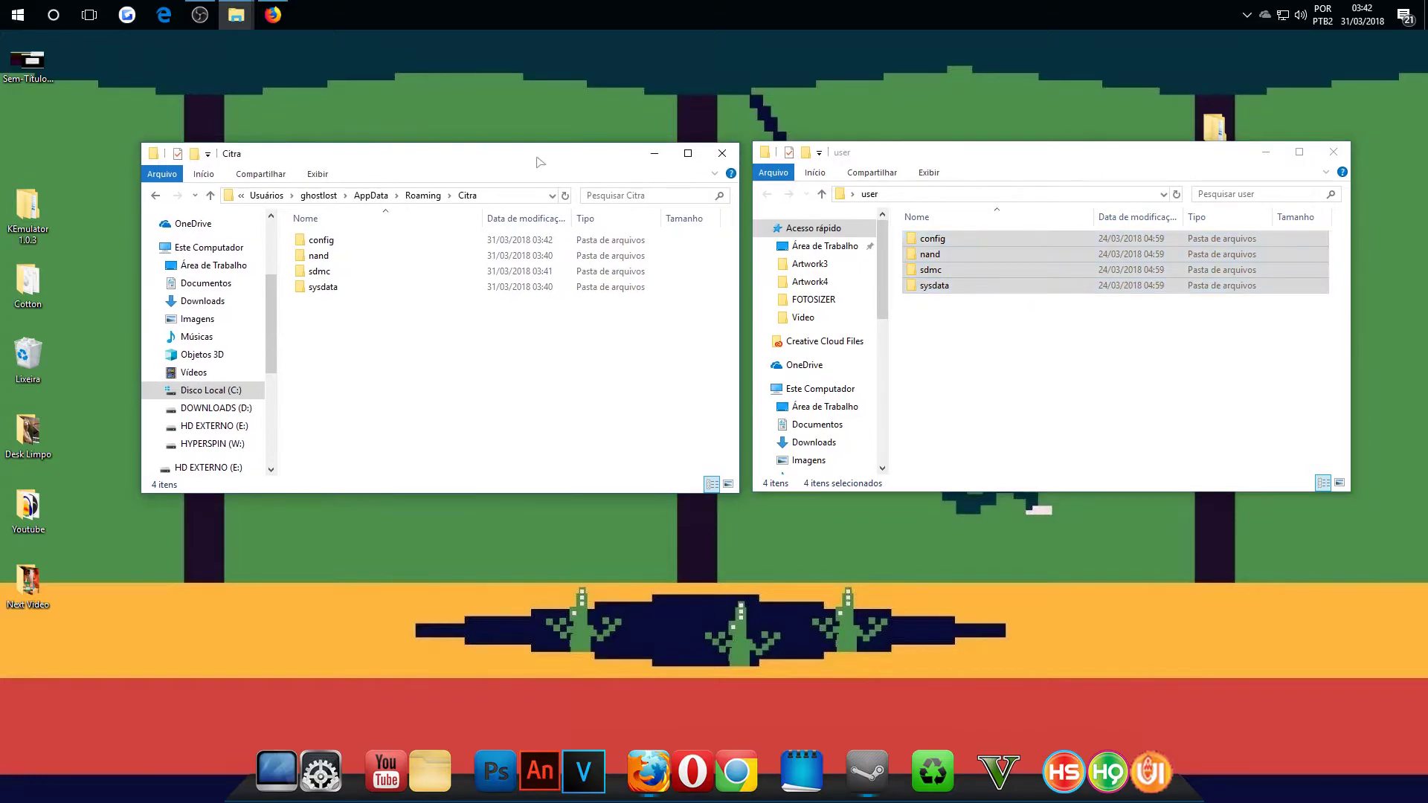
pyautogui.moveTo(927, 157); pyautogui.dragTo(926, 157)
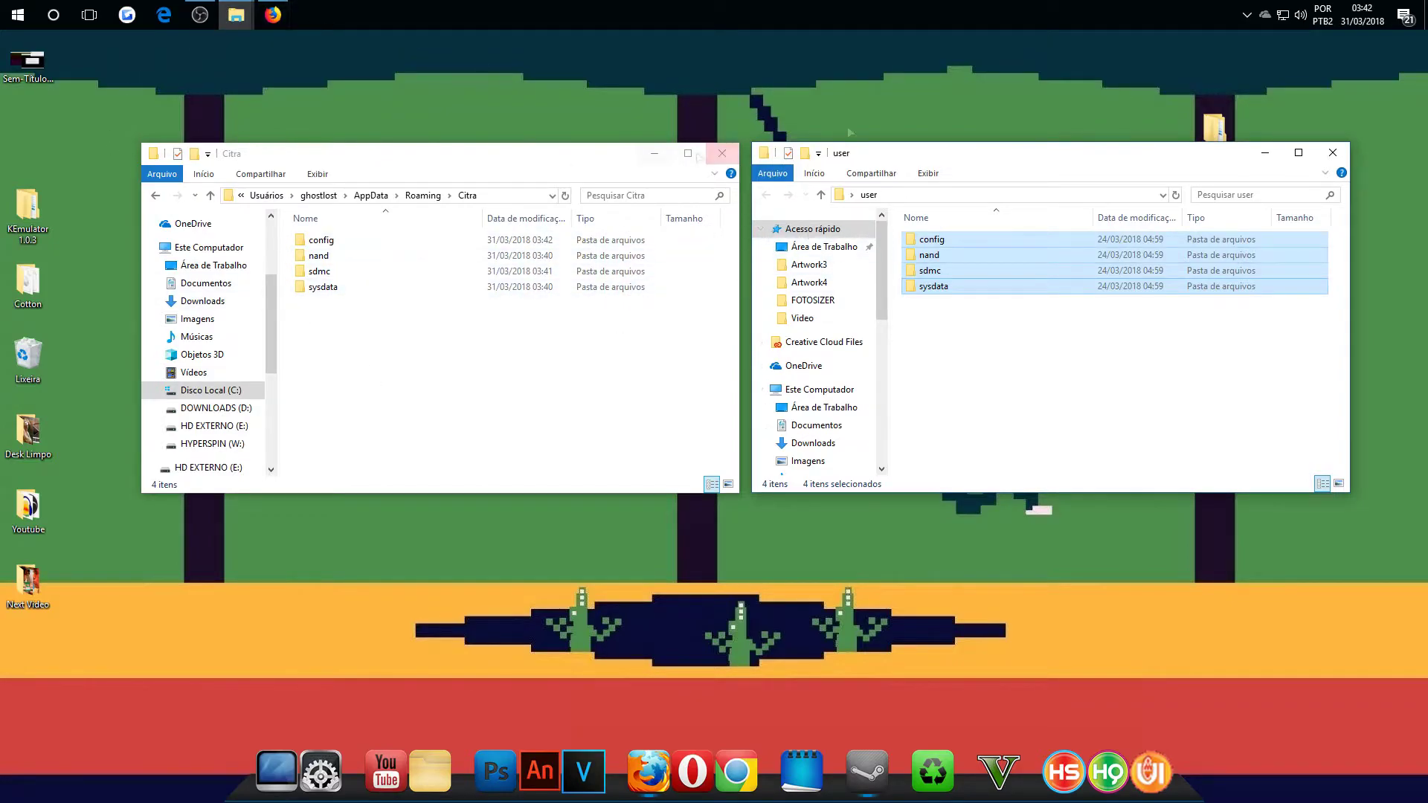
pyautogui.moveTo(1214, 125); pyautogui.dragTo(819, 60)
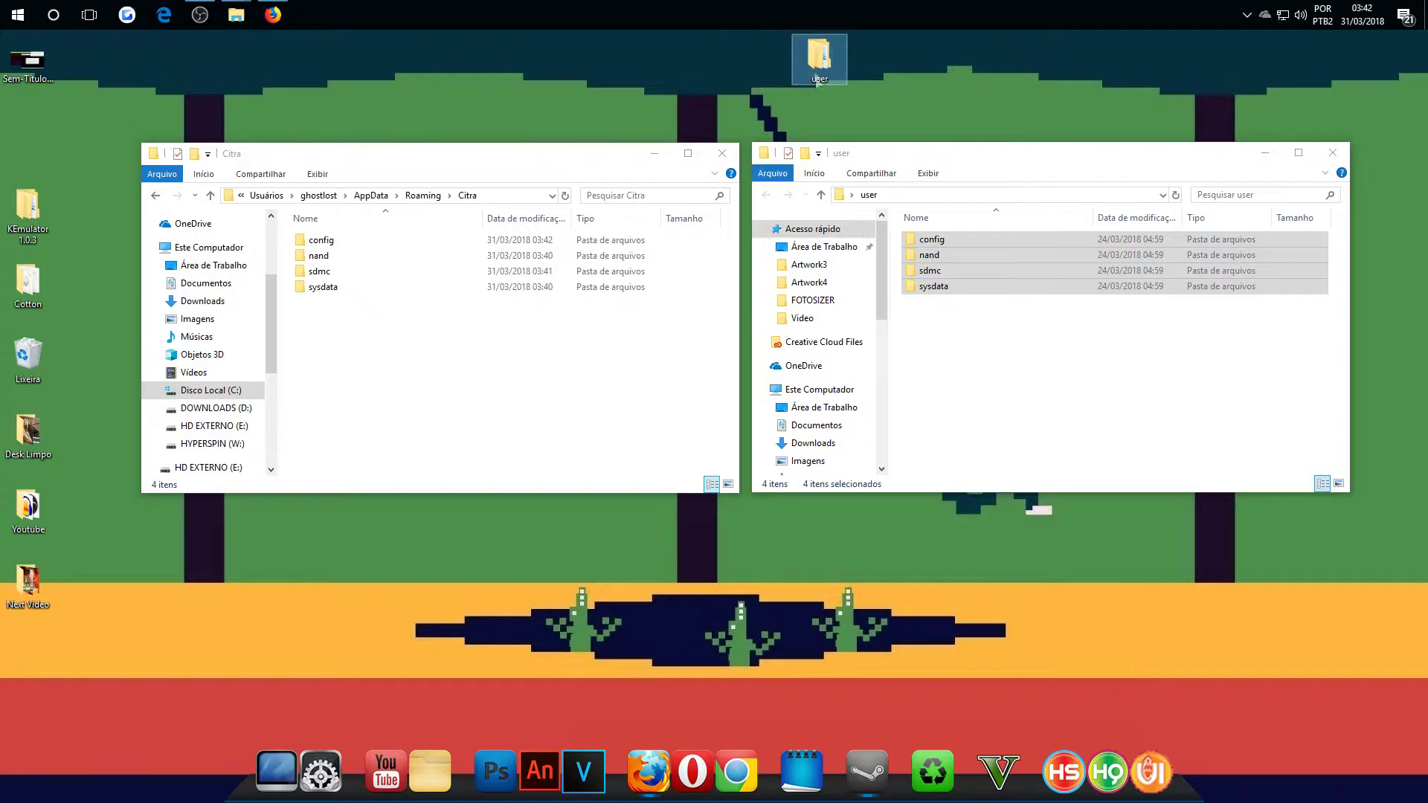
# Reselect the config, nand, sdmc and sysdata folders in the user folder and nudge the Citra folder window.
pyautogui.click(976, 314)
pyautogui.moveTo(980, 330); pyautogui.dragTo(939, 239)
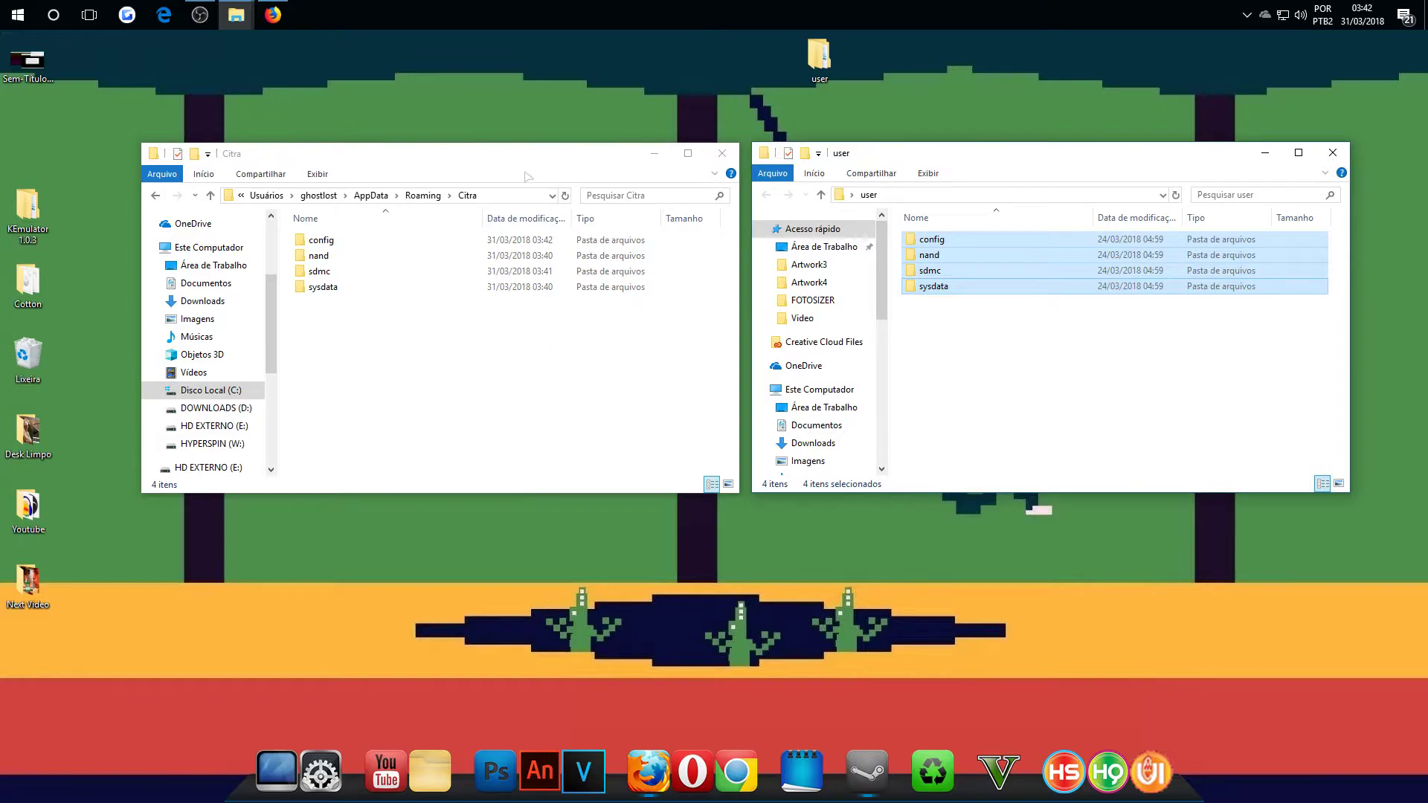
pyautogui.moveTo(500, 160); pyautogui.dragTo(504, 157)
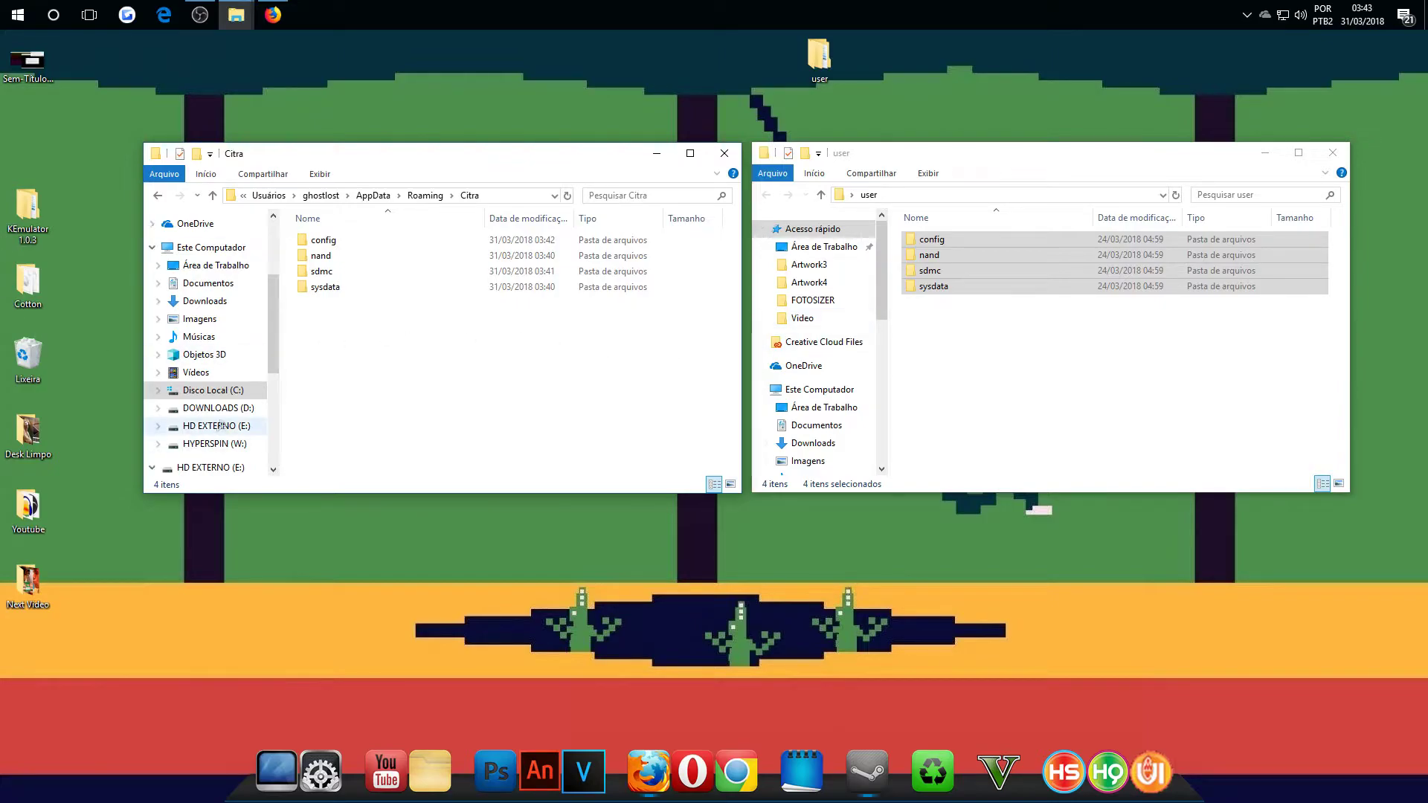
# Go from Roaming\Citra up to AppData and open the Local\Citra\canary-mingw folder.
pyautogui.press('BackSpace')
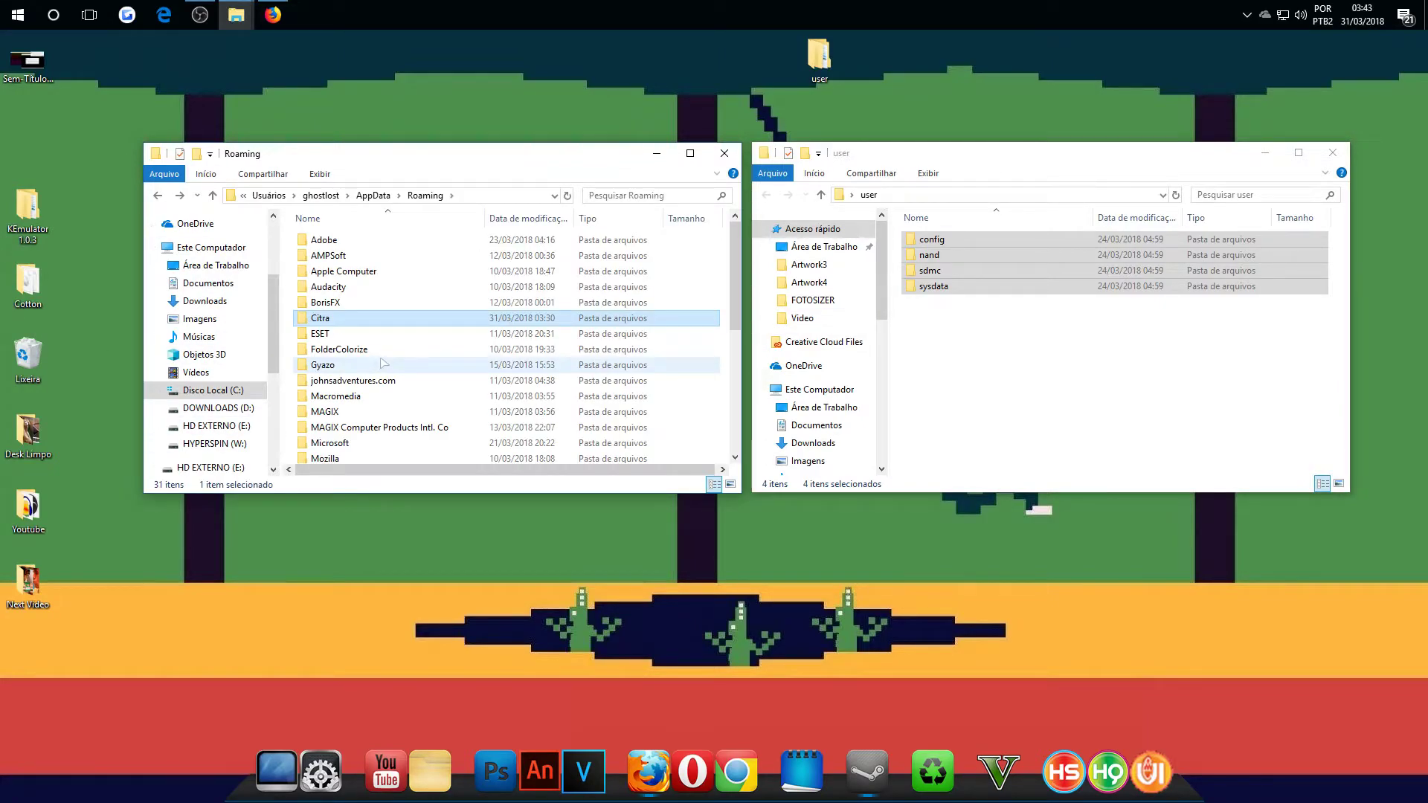
pyautogui.press('BackSpace')
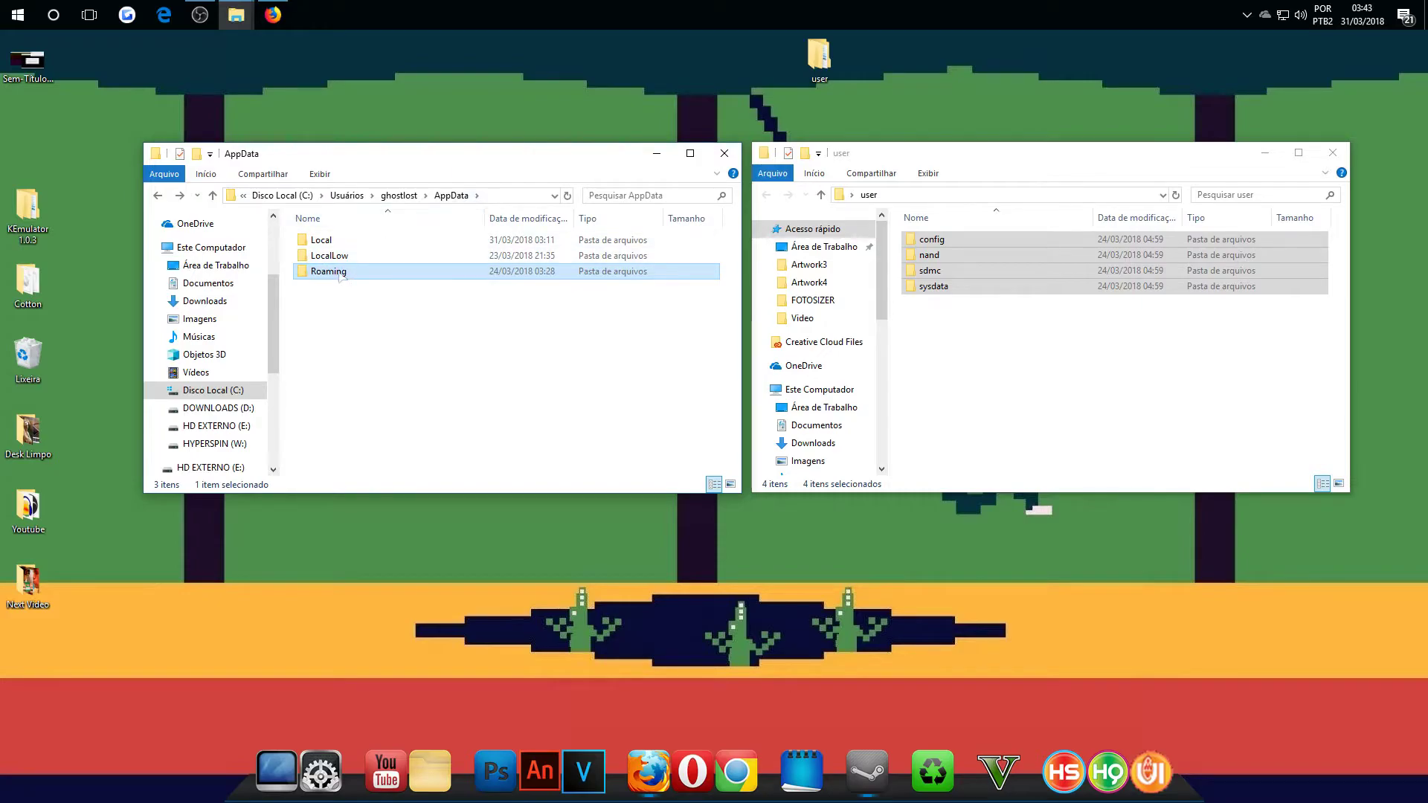
pyautogui.doubleClick(321, 240)
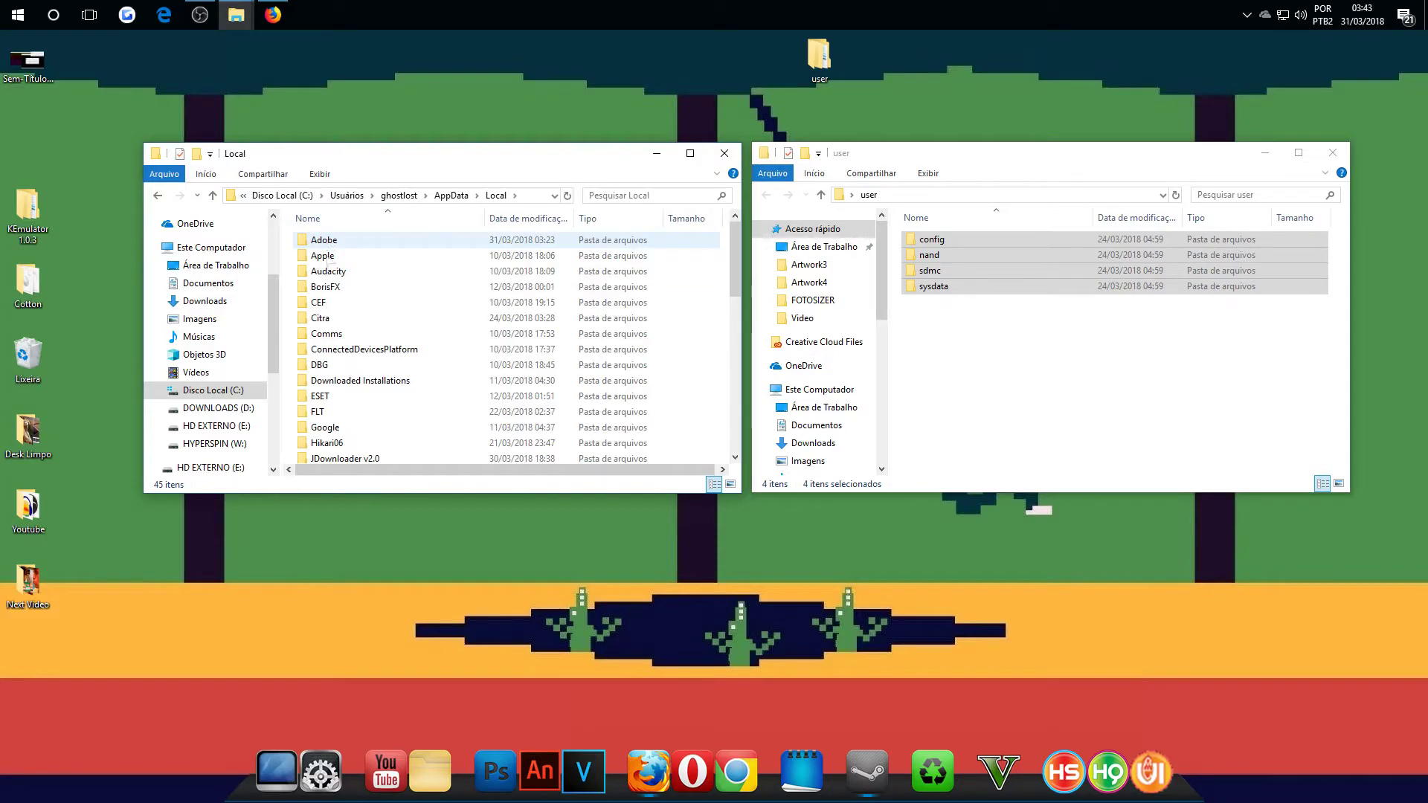
pyautogui.doubleClick(321, 317)
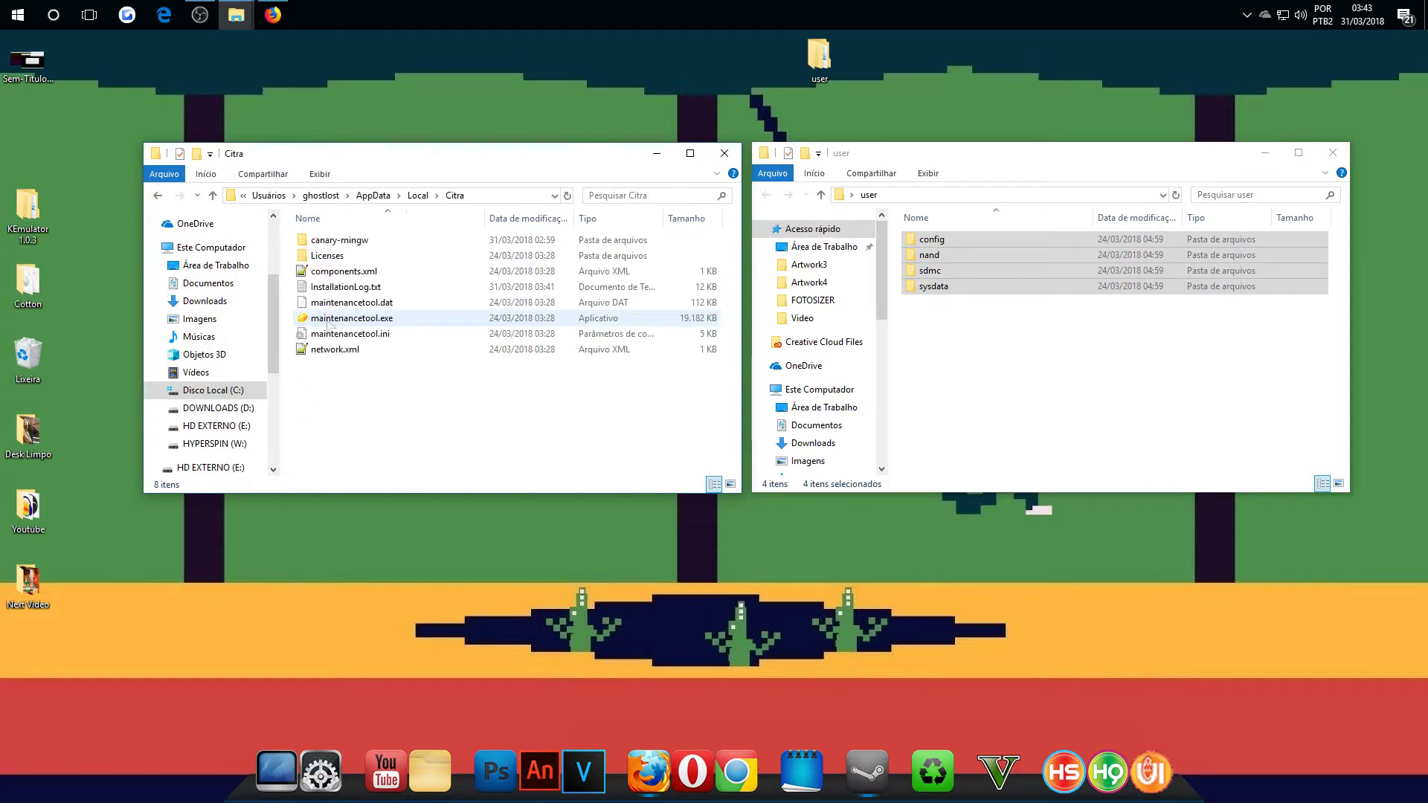
pyautogui.doubleClick(356, 242)
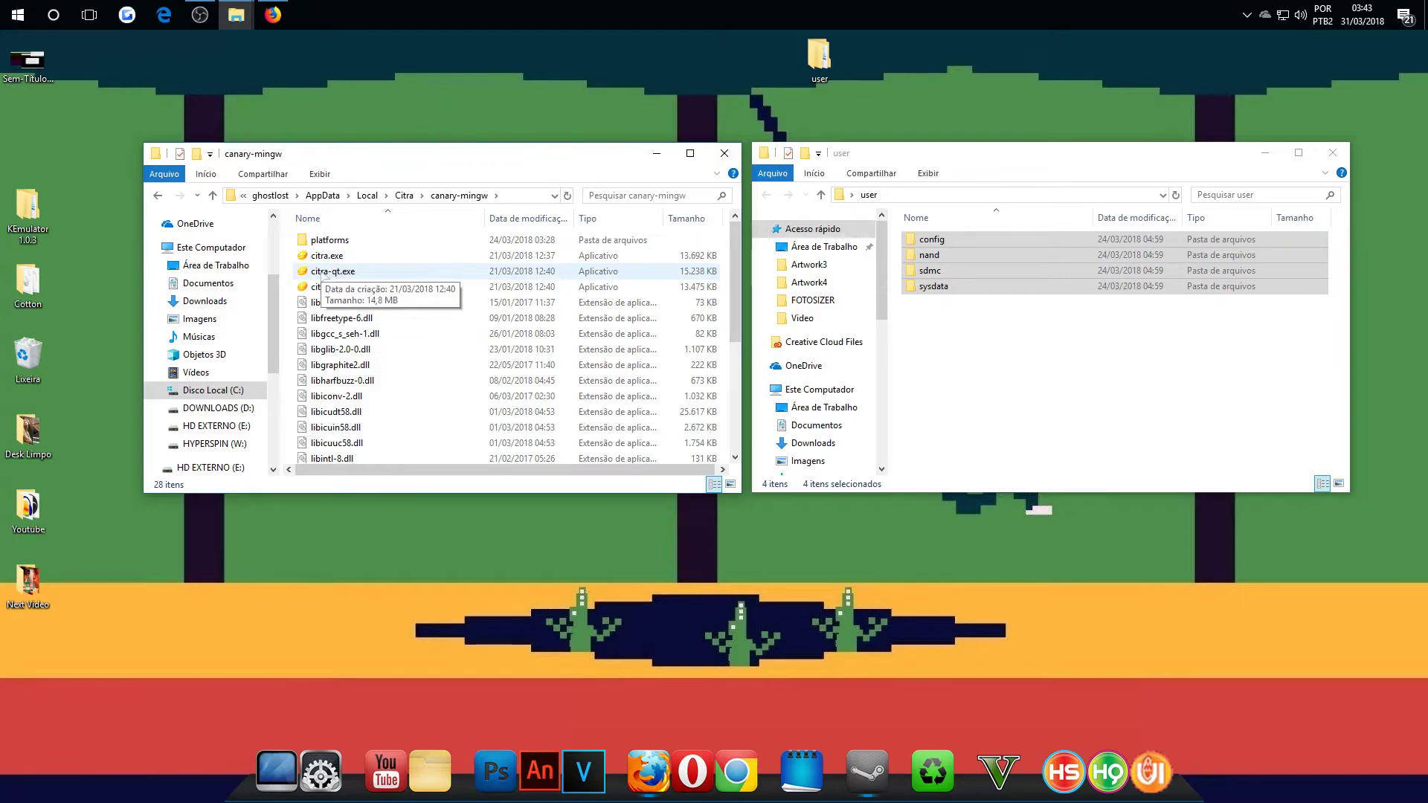
# Launch citra-qt.exe from the canary-mingw folder and close the emulator.
pyautogui.doubleClick(334, 272)
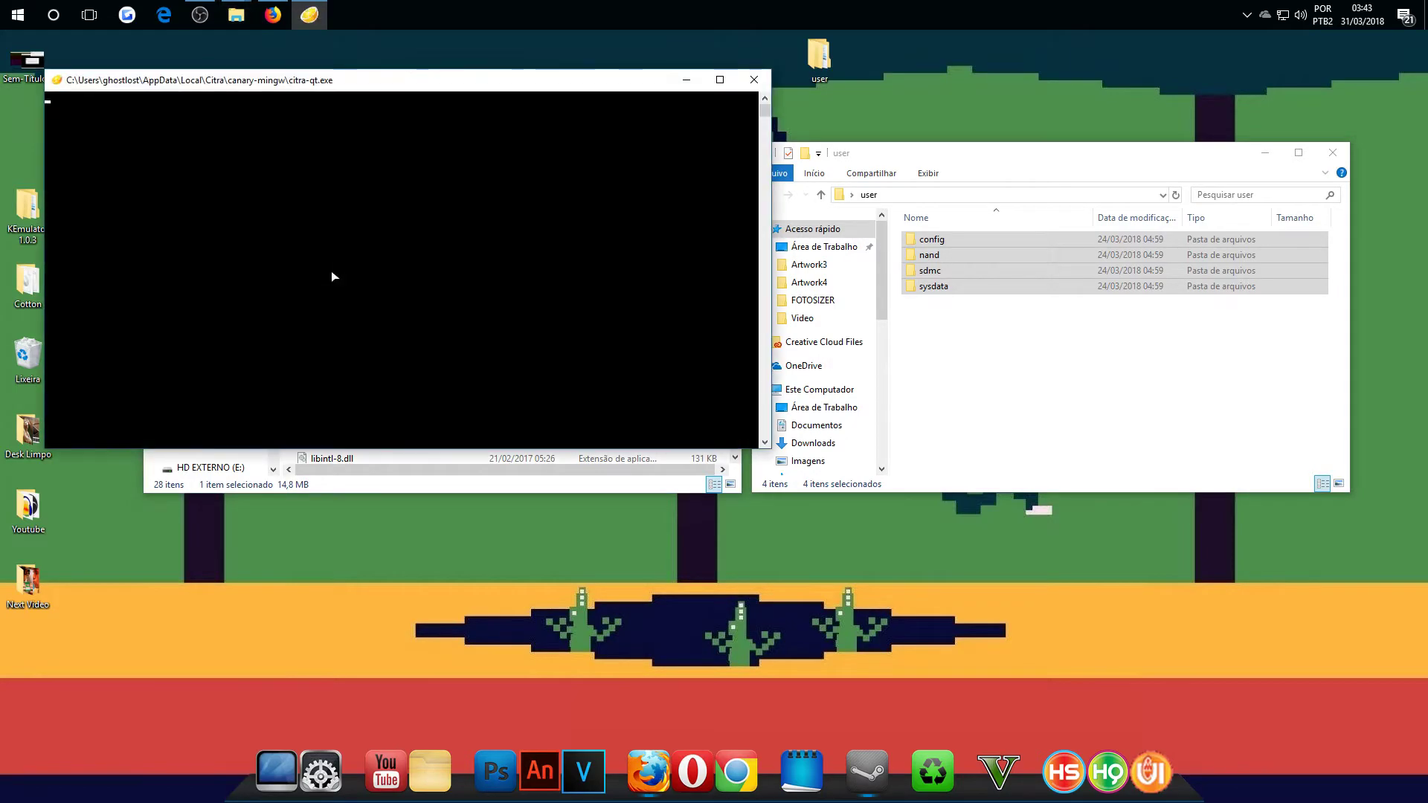
pyautogui.click(1017, 130)
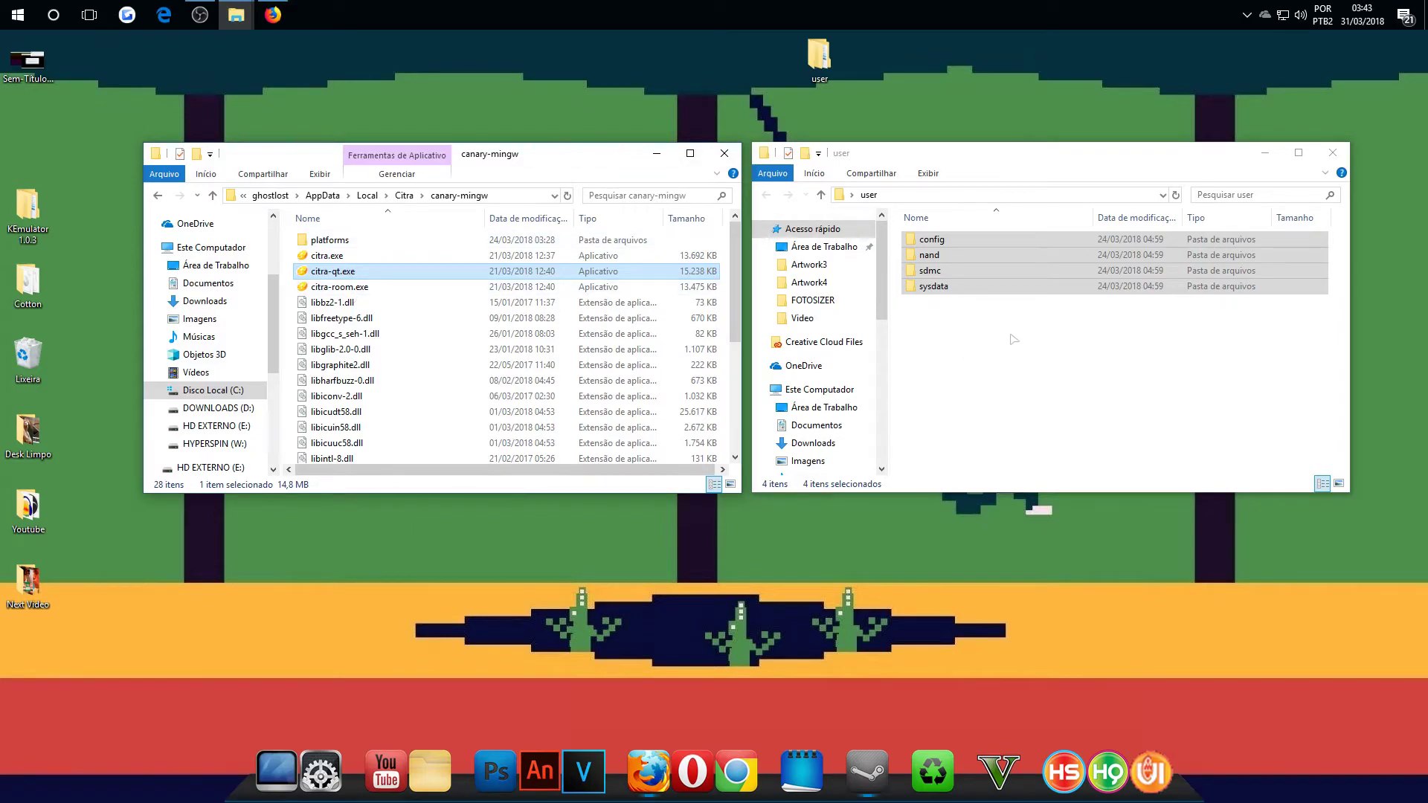
# Select all four folders in the user folder and look through the contents of the canary-mingw folder.
pyautogui.moveTo(974, 334); pyautogui.dragTo(925, 243)
pyautogui.scroll(-3, 295, 327)
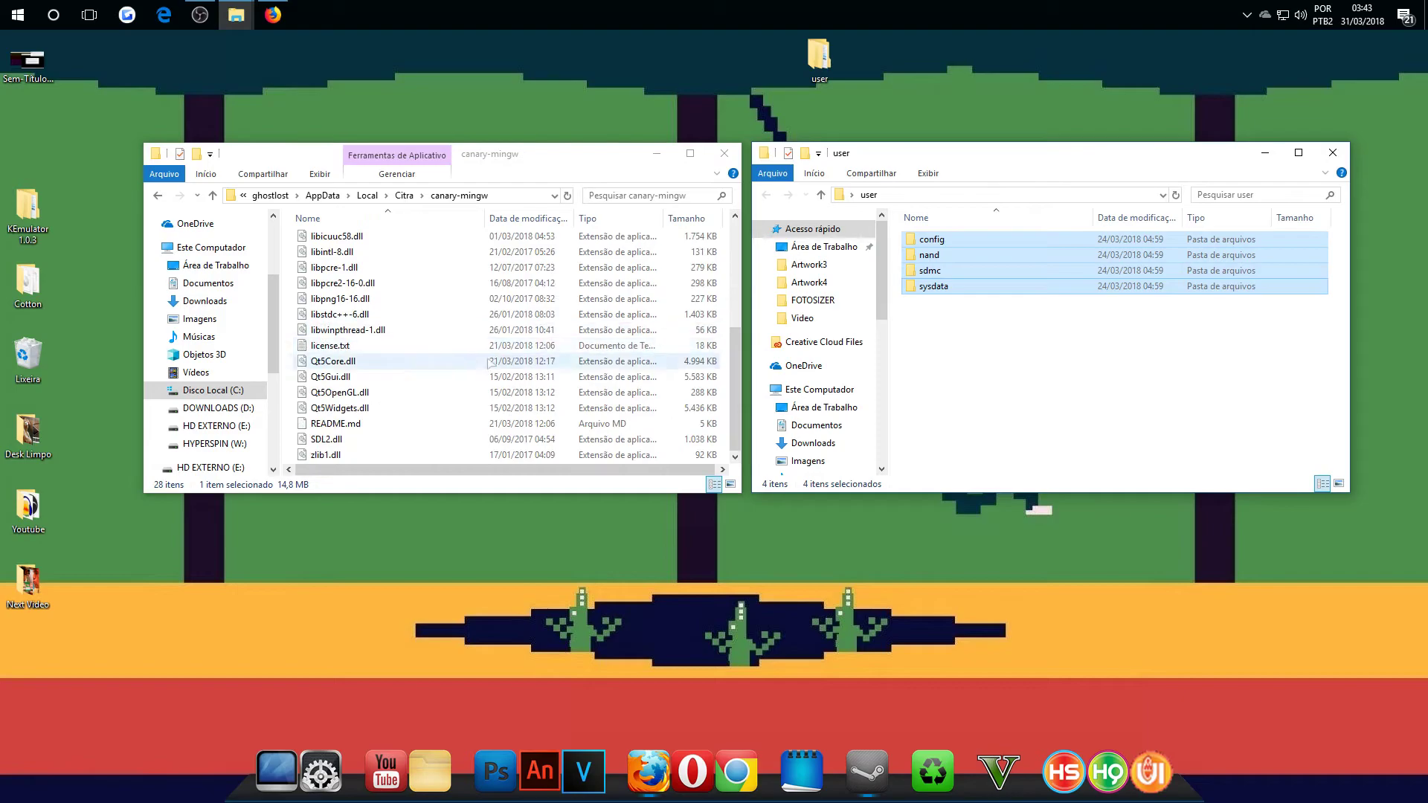
# Open RocketLauncherUI and move the user and canary-mingw folder windows higher on the desktop.
pyautogui.scroll(3, 294, 327)
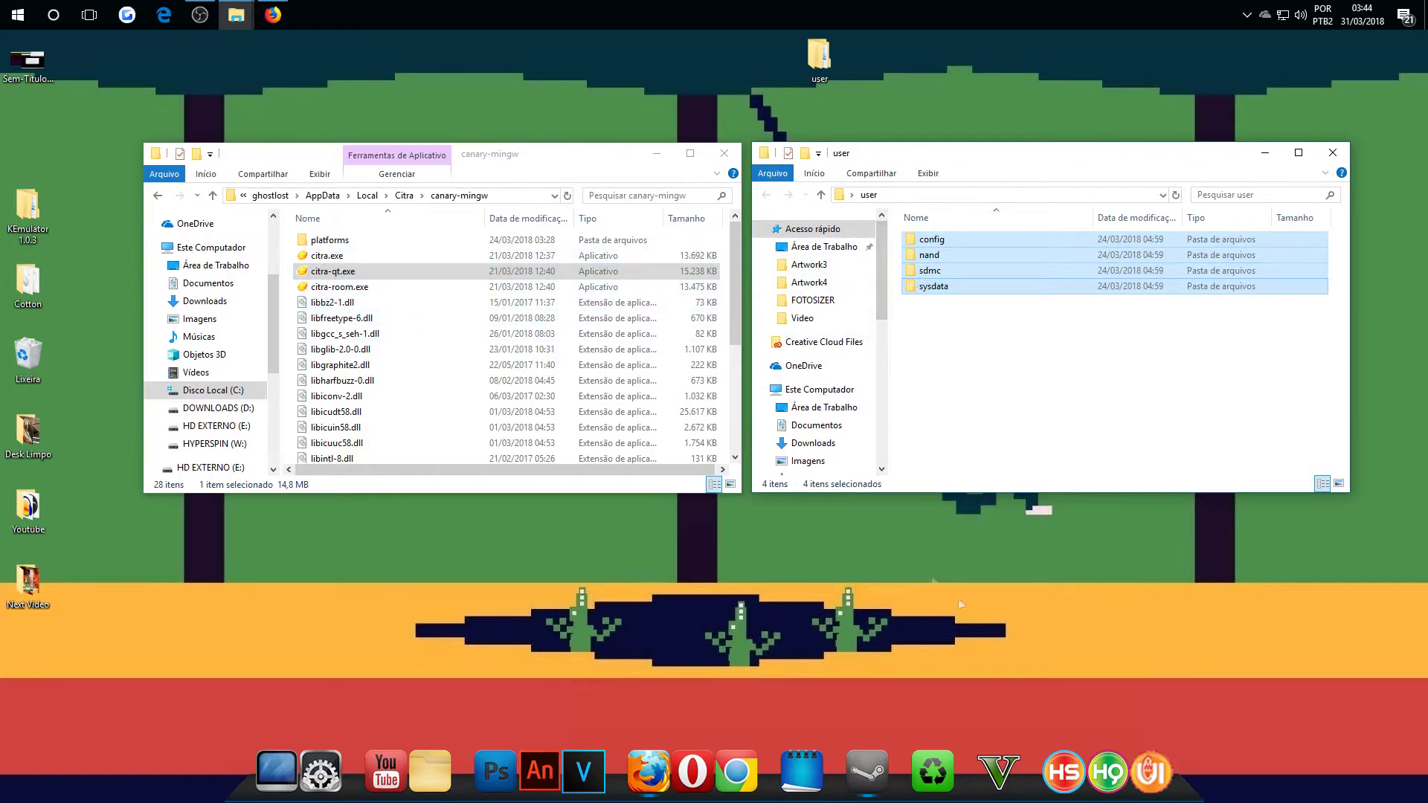
pyautogui.click(1153, 769)
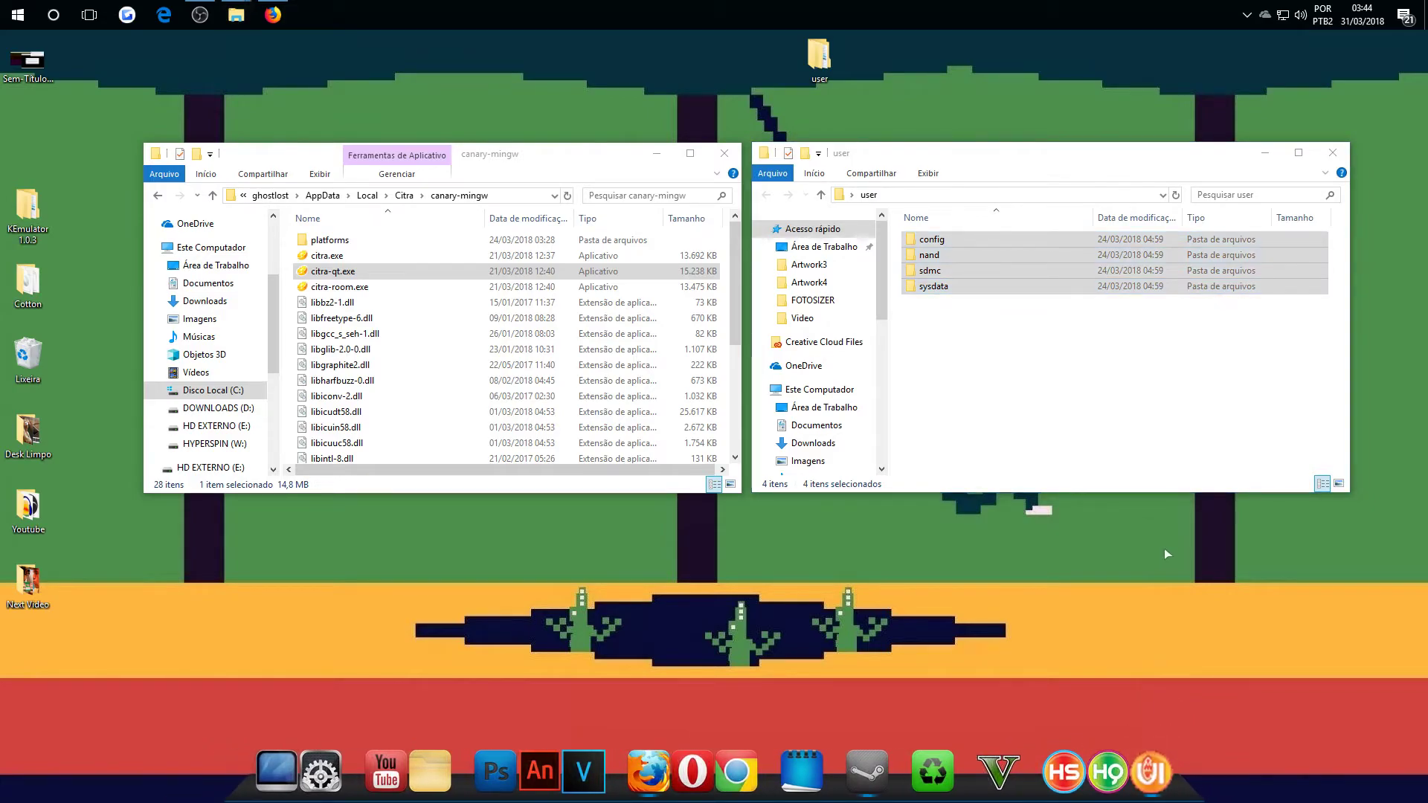
pyautogui.moveTo(978, 160); pyautogui.dragTo(992, 75)
pyautogui.moveTo(527, 154); pyautogui.dragTo(544, 70)
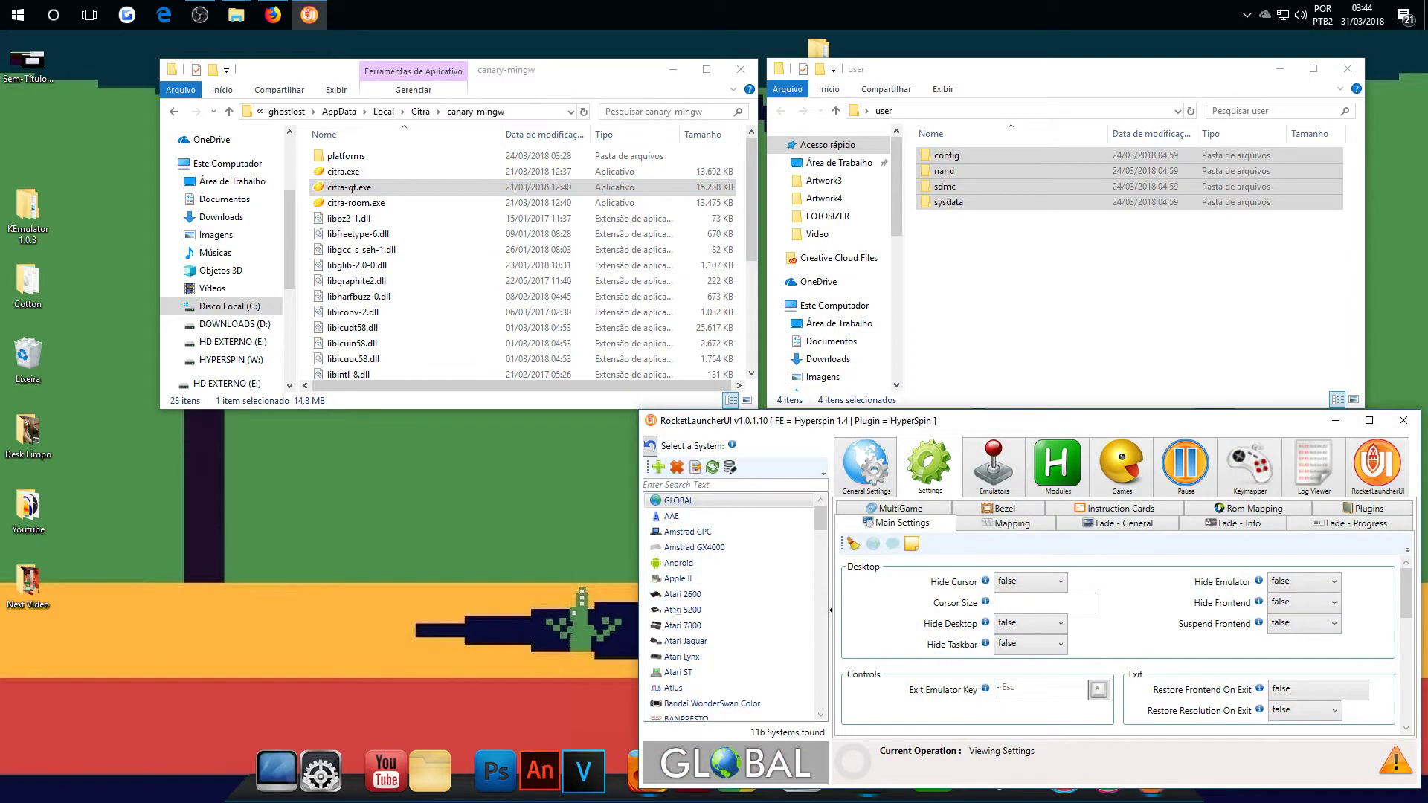
# Choose the Nintendo 3DS system in RocketLauncherUI and audit all of its games.
pyautogui.scroll(-20, 787, 595)
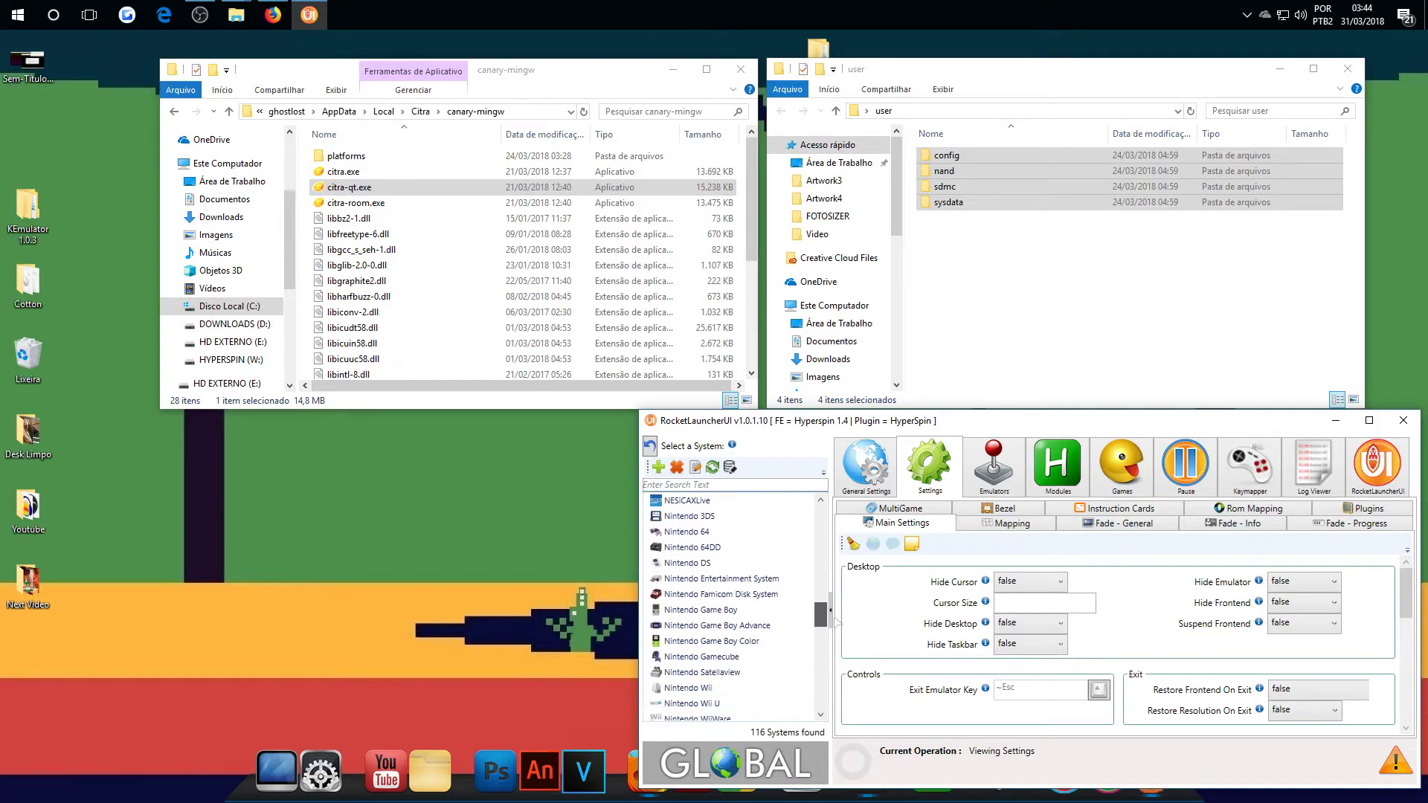
pyautogui.click(689, 517)
pyautogui.click(1122, 467)
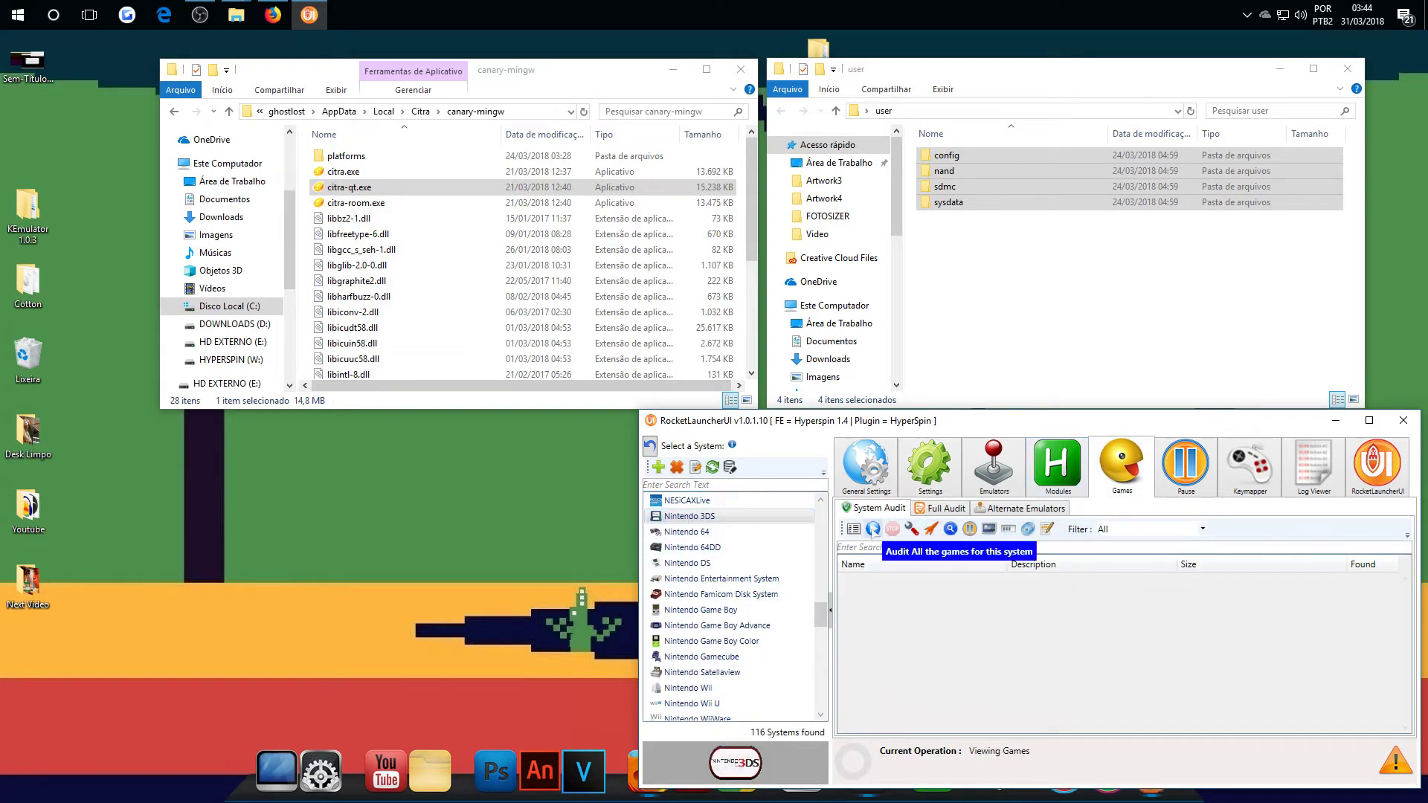
pyautogui.click(873, 529)
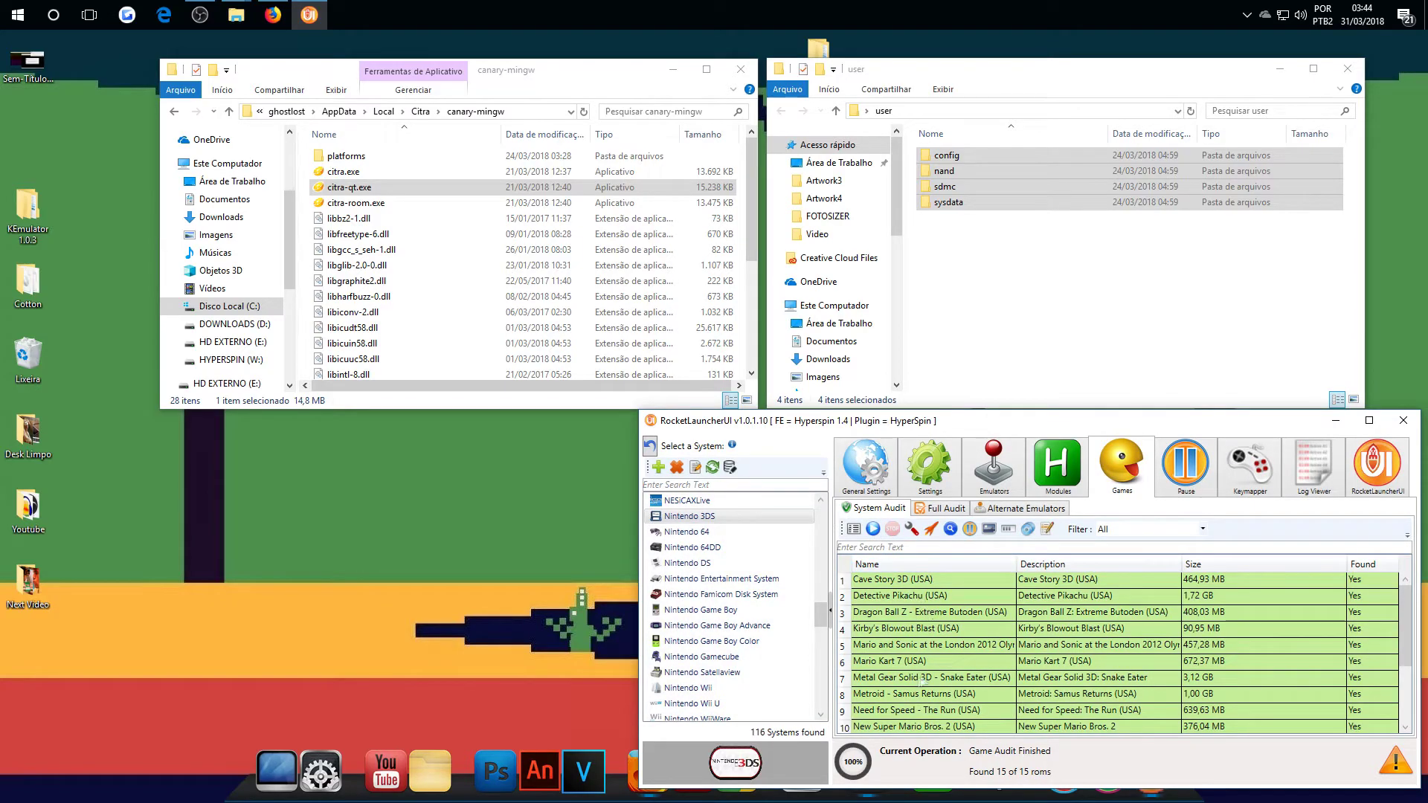
# Launch Mario Kart 7 (USA) from the audited game list and dismiss the message.
pyautogui.click(922, 660)
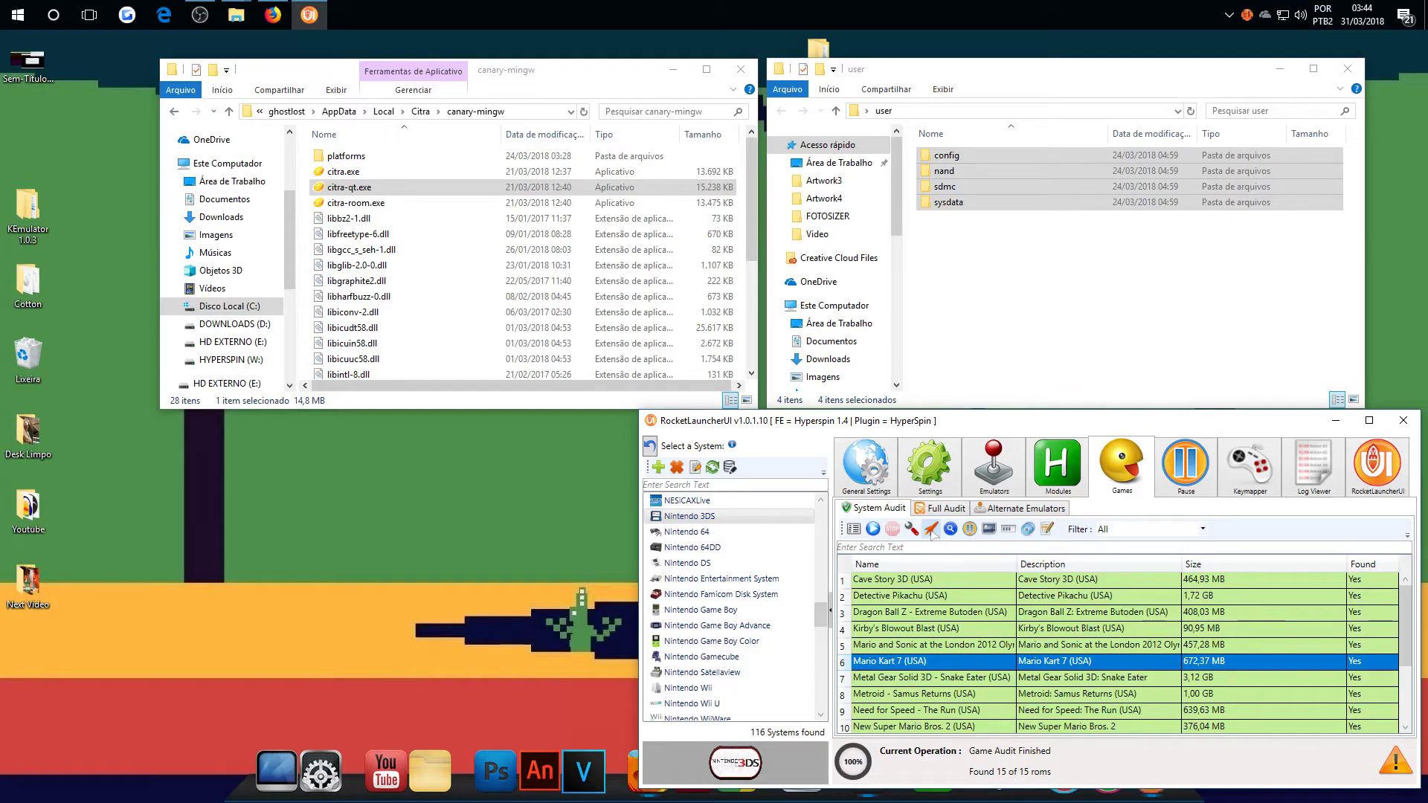
pyautogui.click(930, 529)
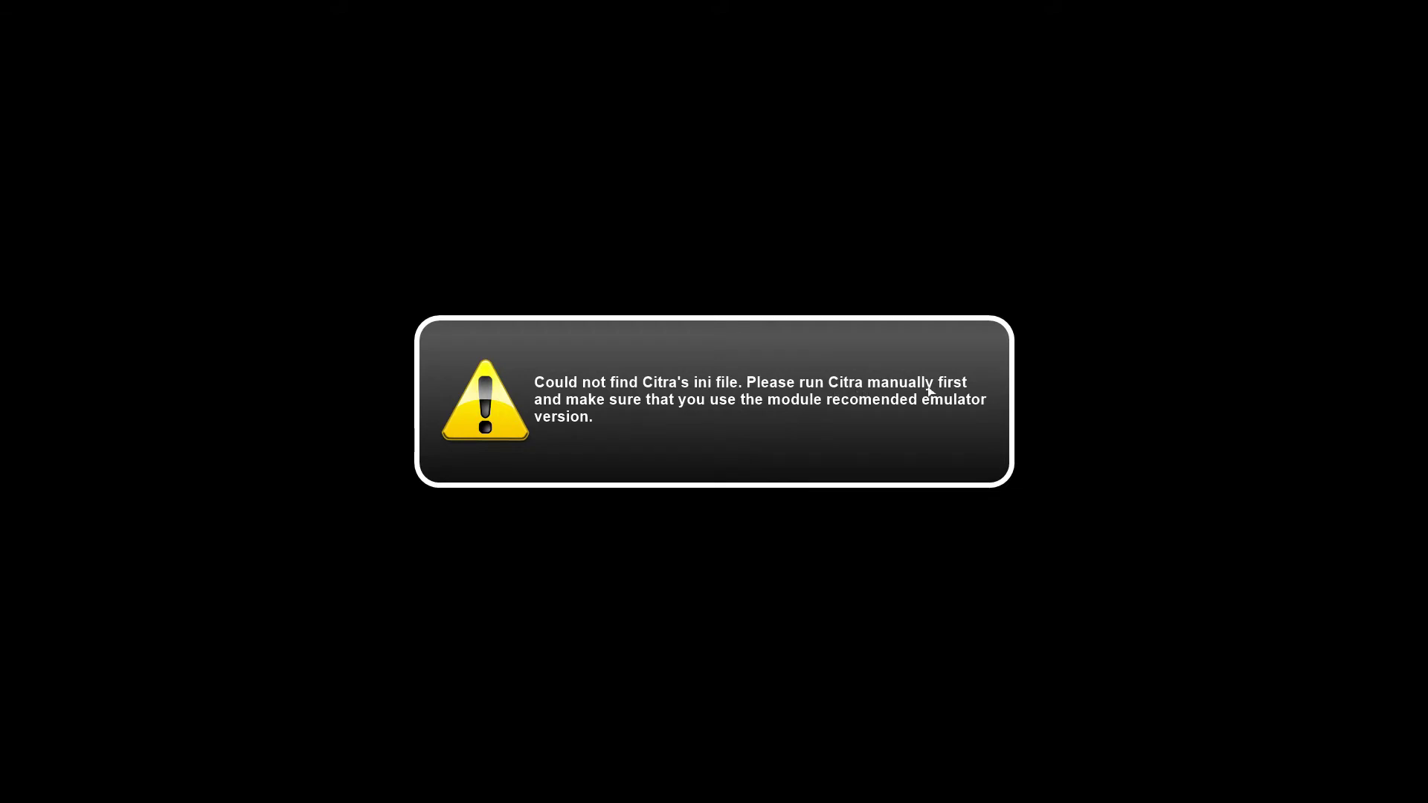
pyautogui.click(888, 402)
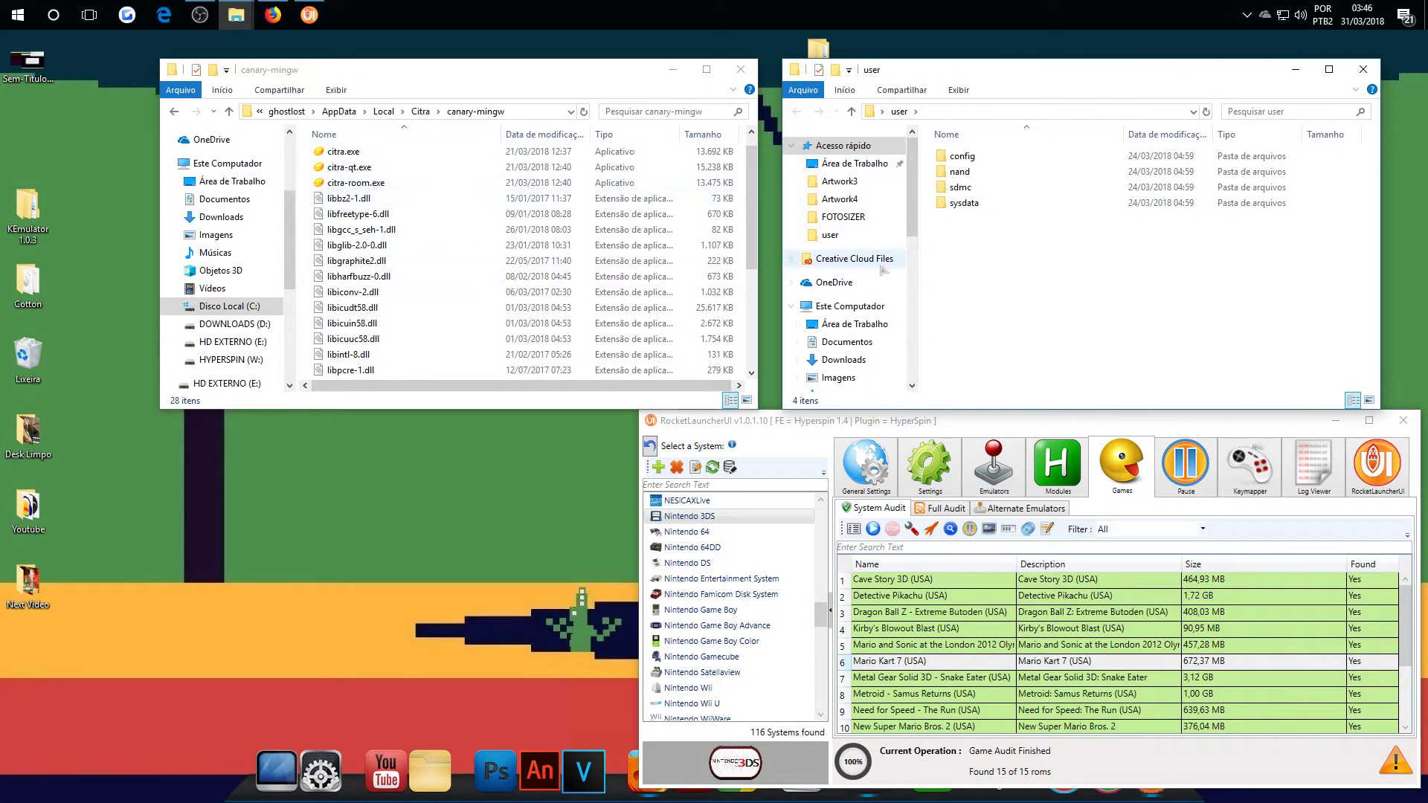
# Inspect the four folders inside the desktop's user folder, shift the folder's icon aside and close its window.
pyautogui.moveTo(995, 250); pyautogui.dragTo(954, 151)
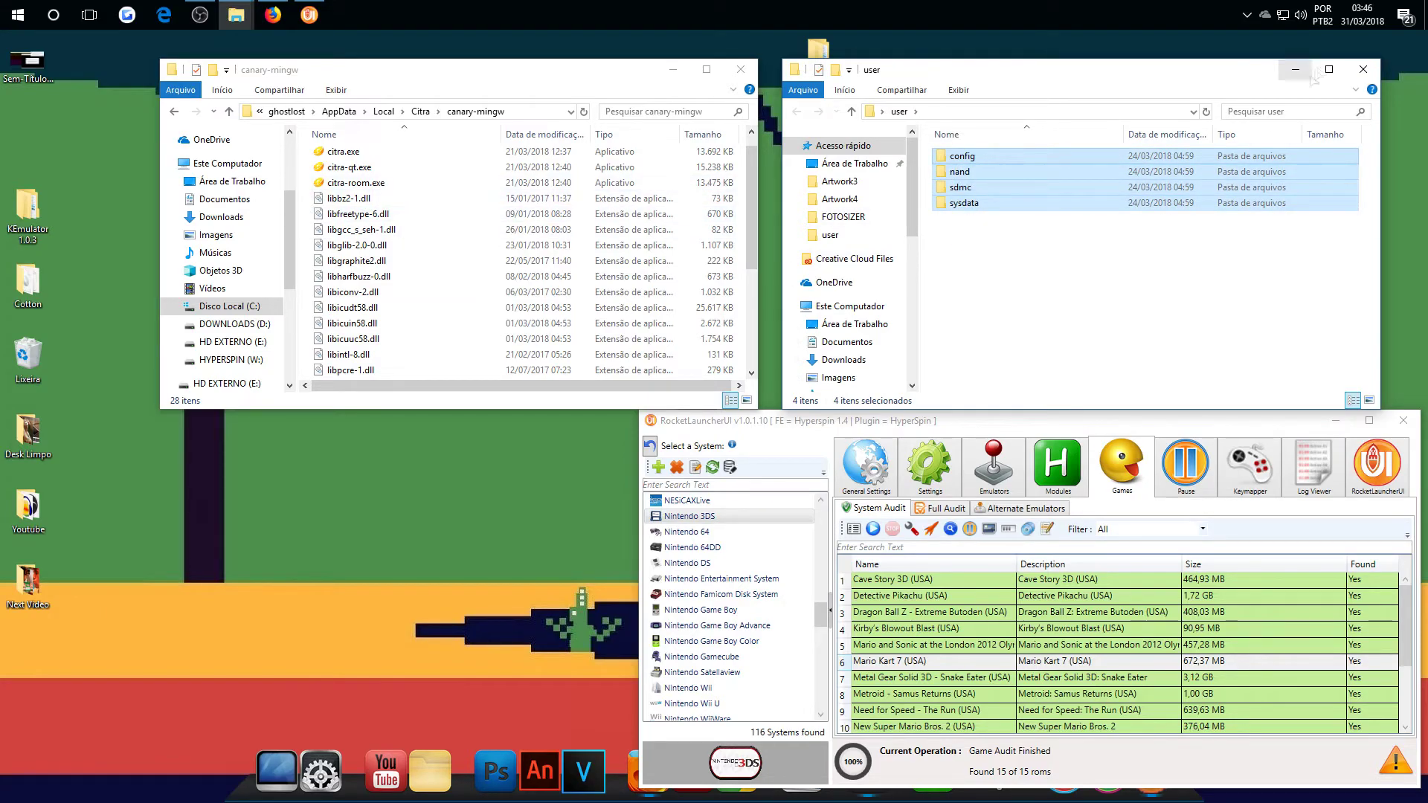
pyautogui.click(1364, 70)
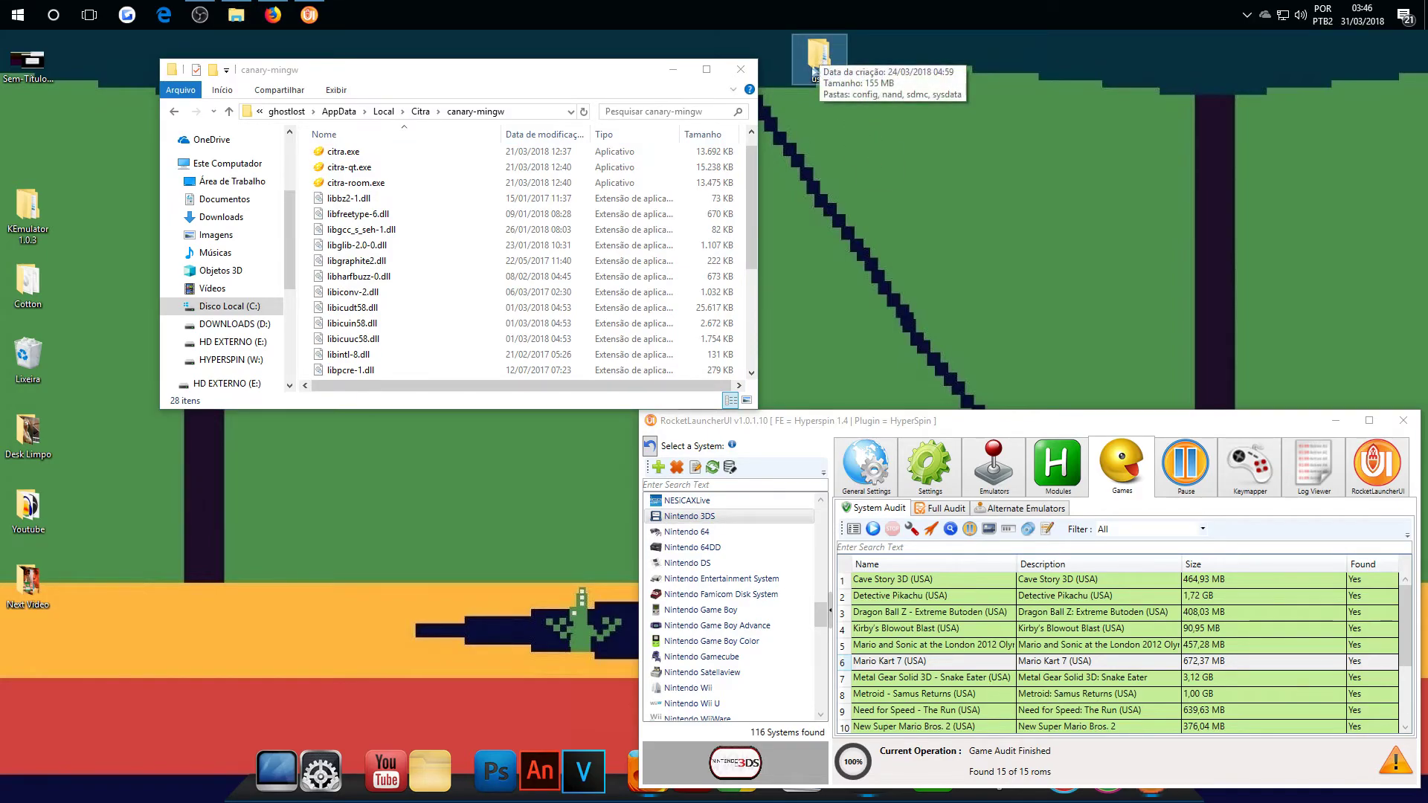
pyautogui.moveTo(816, 60)
pyautogui.mouseDown()
pyautogui.moveTo(346, 192)
pyautogui.moveTo(364, 204)
pyautogui.moveTo(832, 68)
pyautogui.mouseUp()
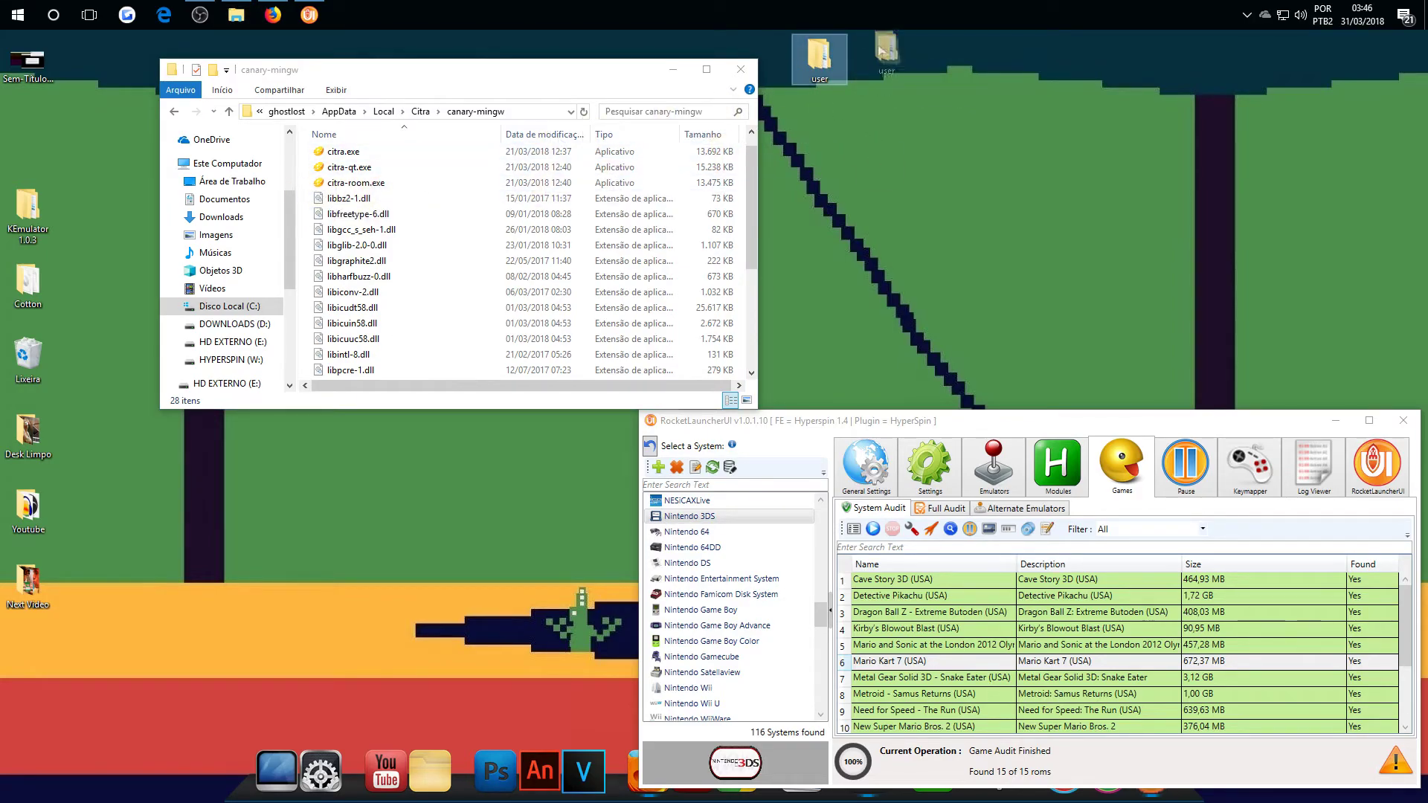
pyautogui.doubleClick(876, 58)
pyautogui.hotkey('ctrl', 'a')
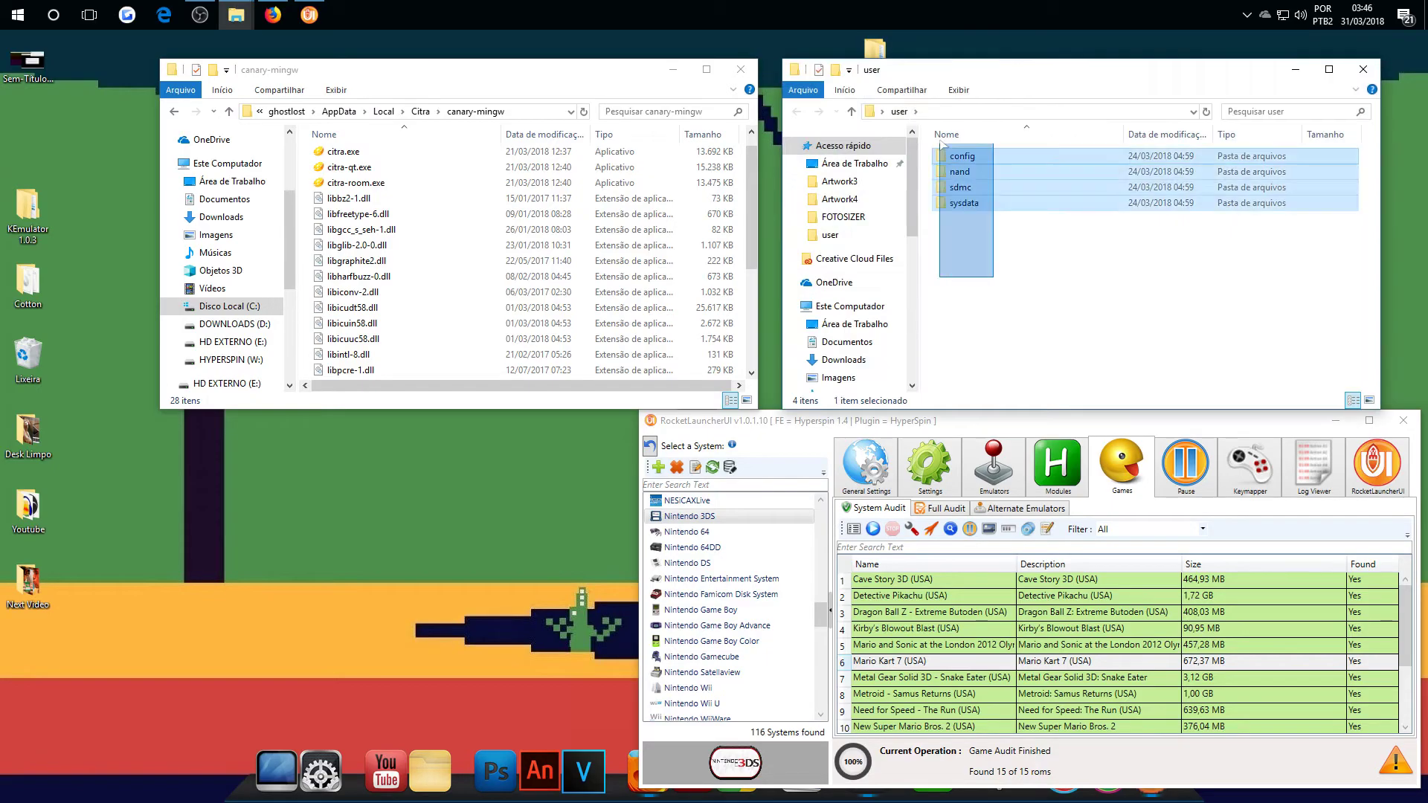
pyautogui.click(1363, 70)
# Copy the whole user folder from the desktop into Citra's canary-mingw folder.
pyautogui.rightClick(878, 58)
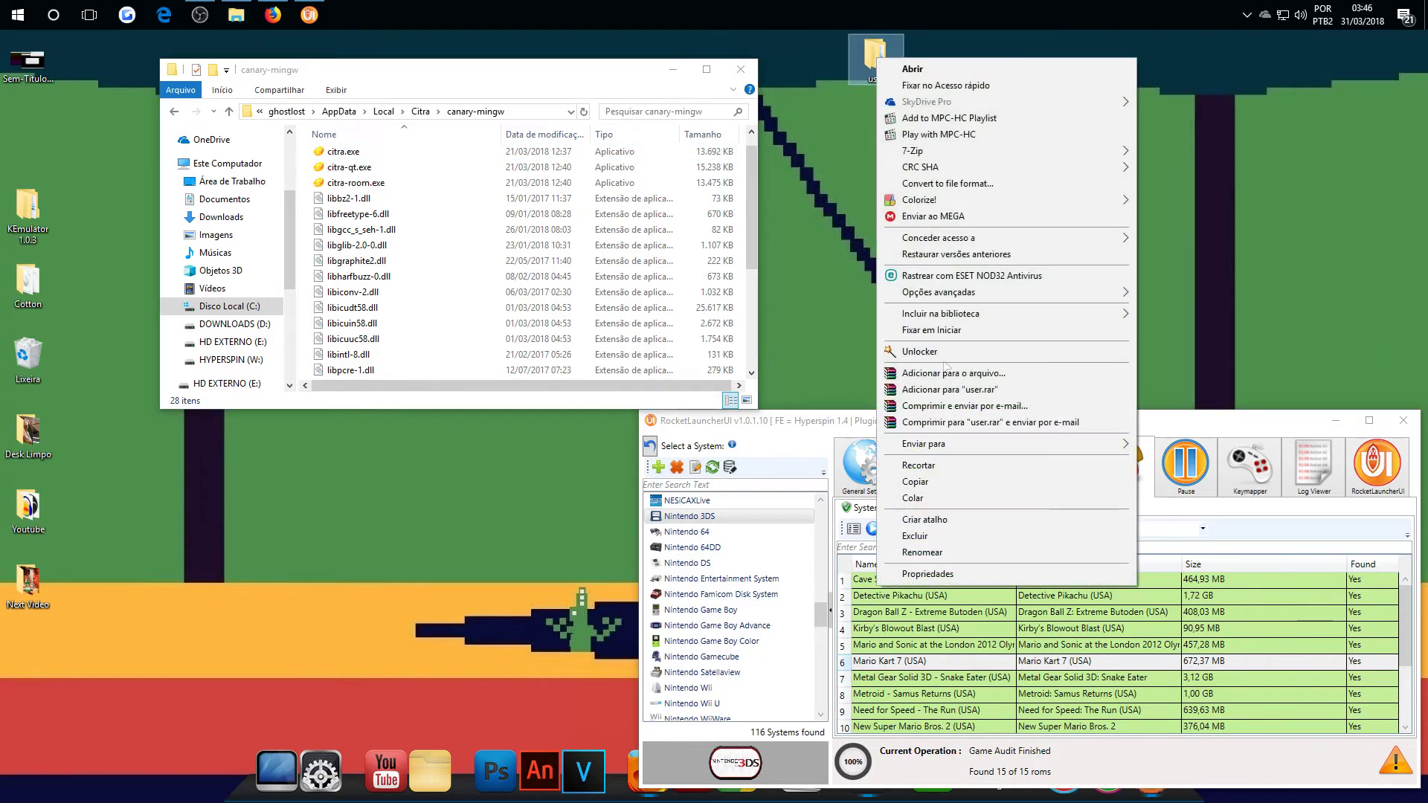
pyautogui.click(916, 481)
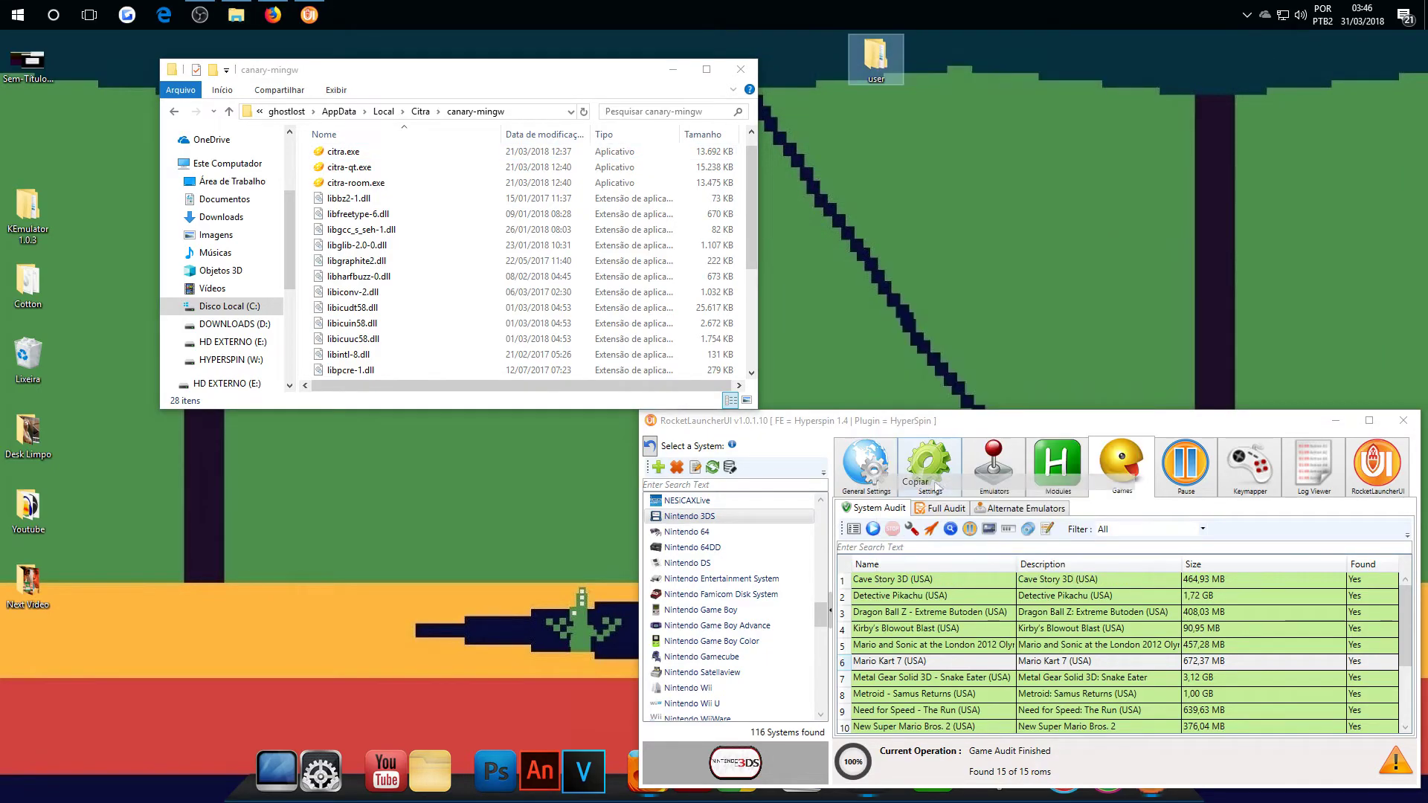
pyautogui.click(300, 206)
pyautogui.rightClick(301, 206)
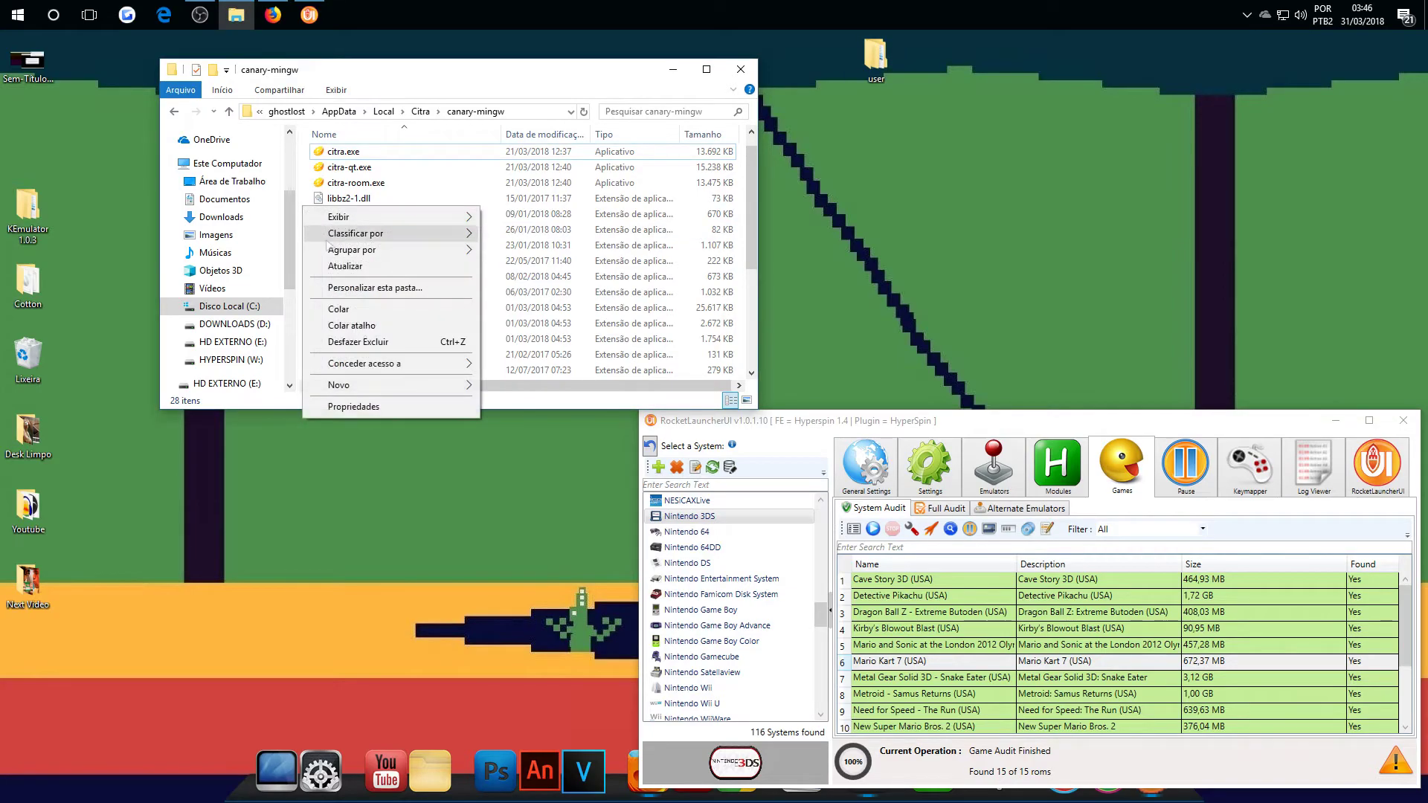
pyautogui.click(348, 306)
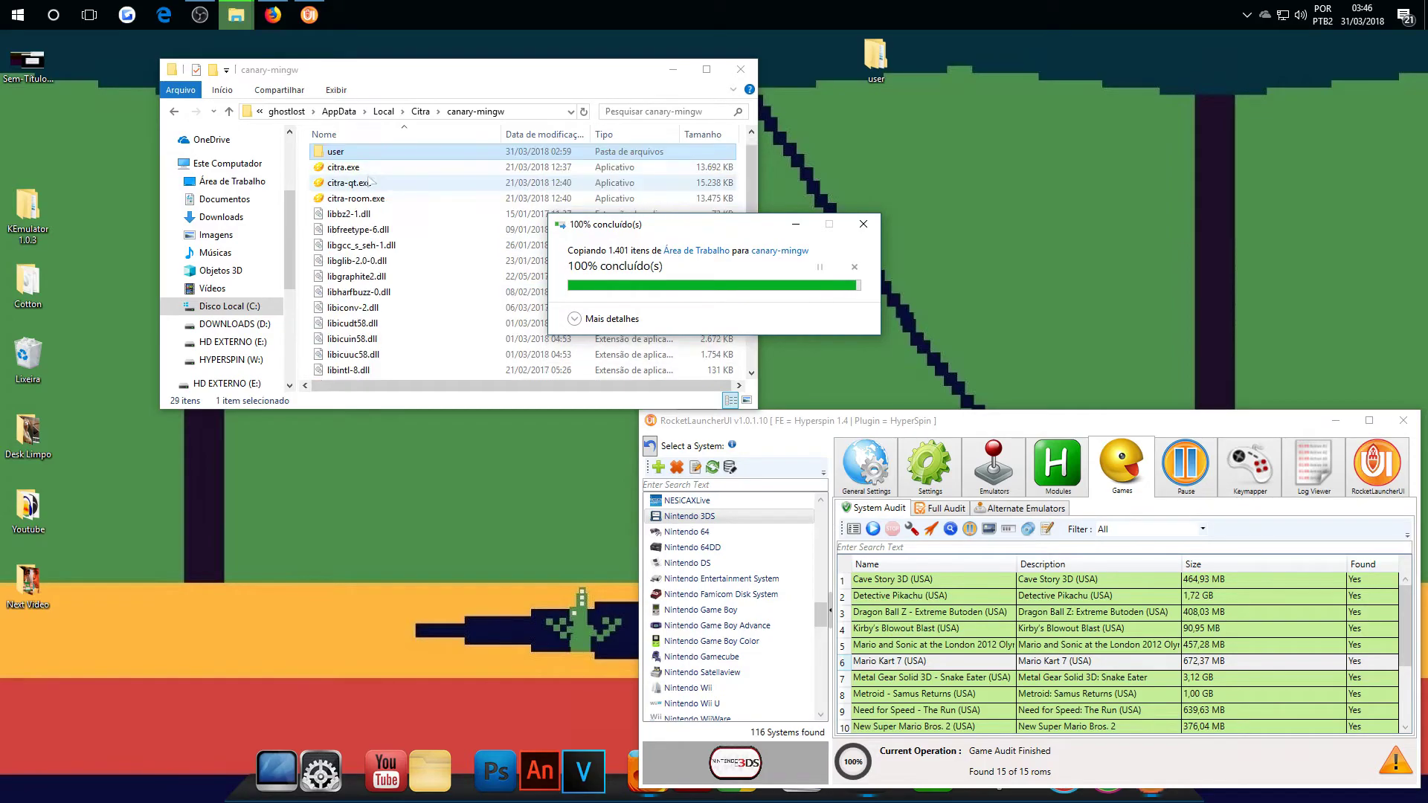
# Launch Mario Kart 7 (USA) again, accept Citra's update offer and quit the updater without updating components.
pyautogui.click(893, 662)
pyautogui.click(931, 528)
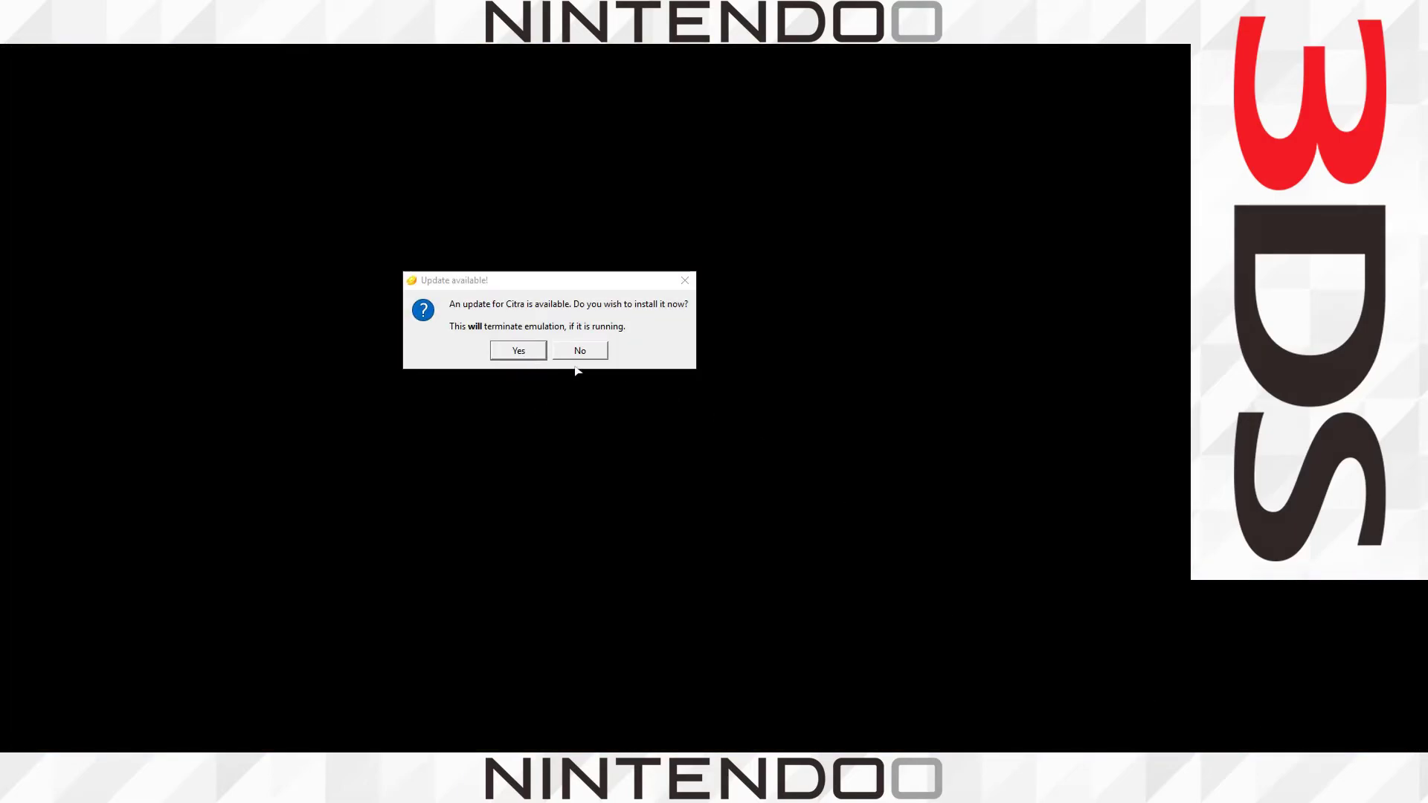
pyautogui.click(524, 353)
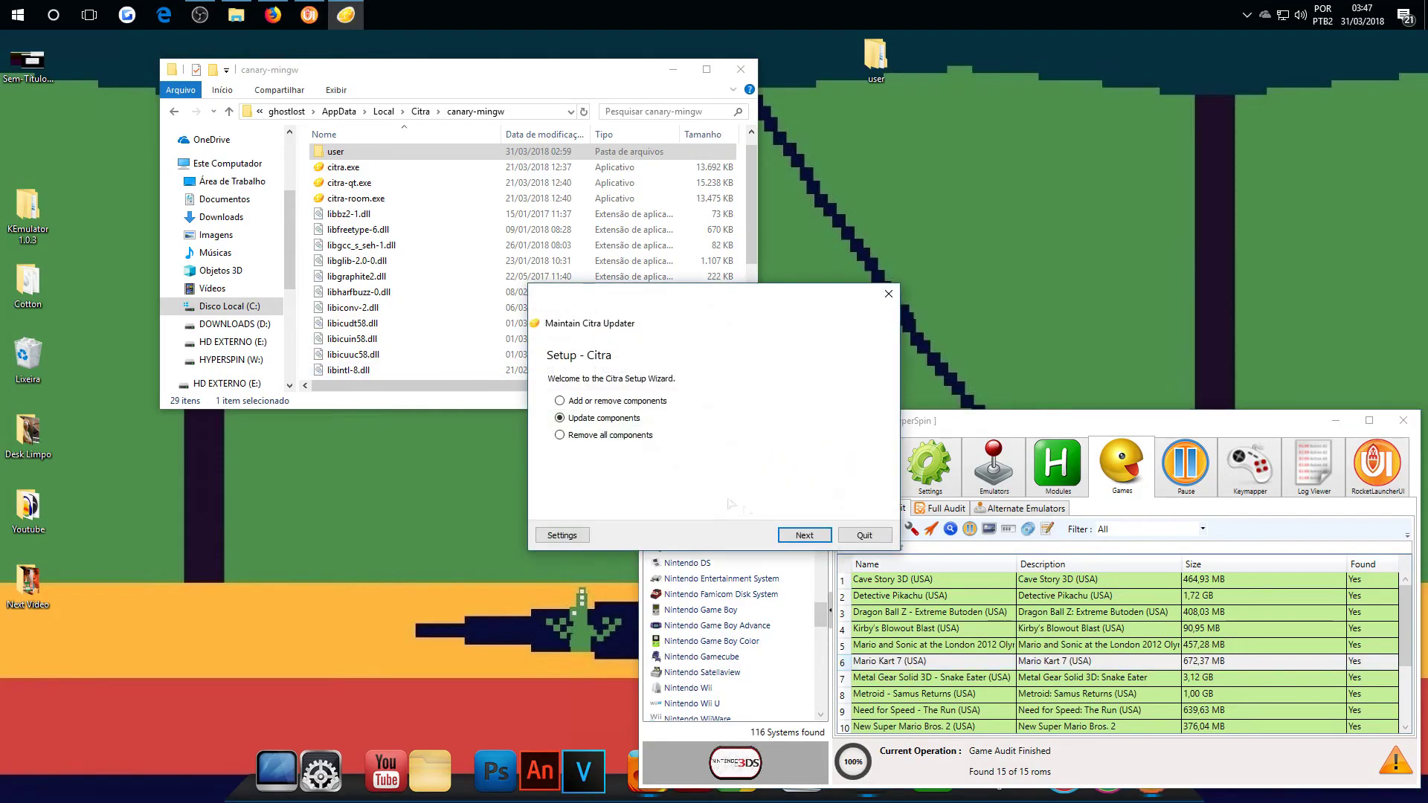
pyautogui.click(863, 535)
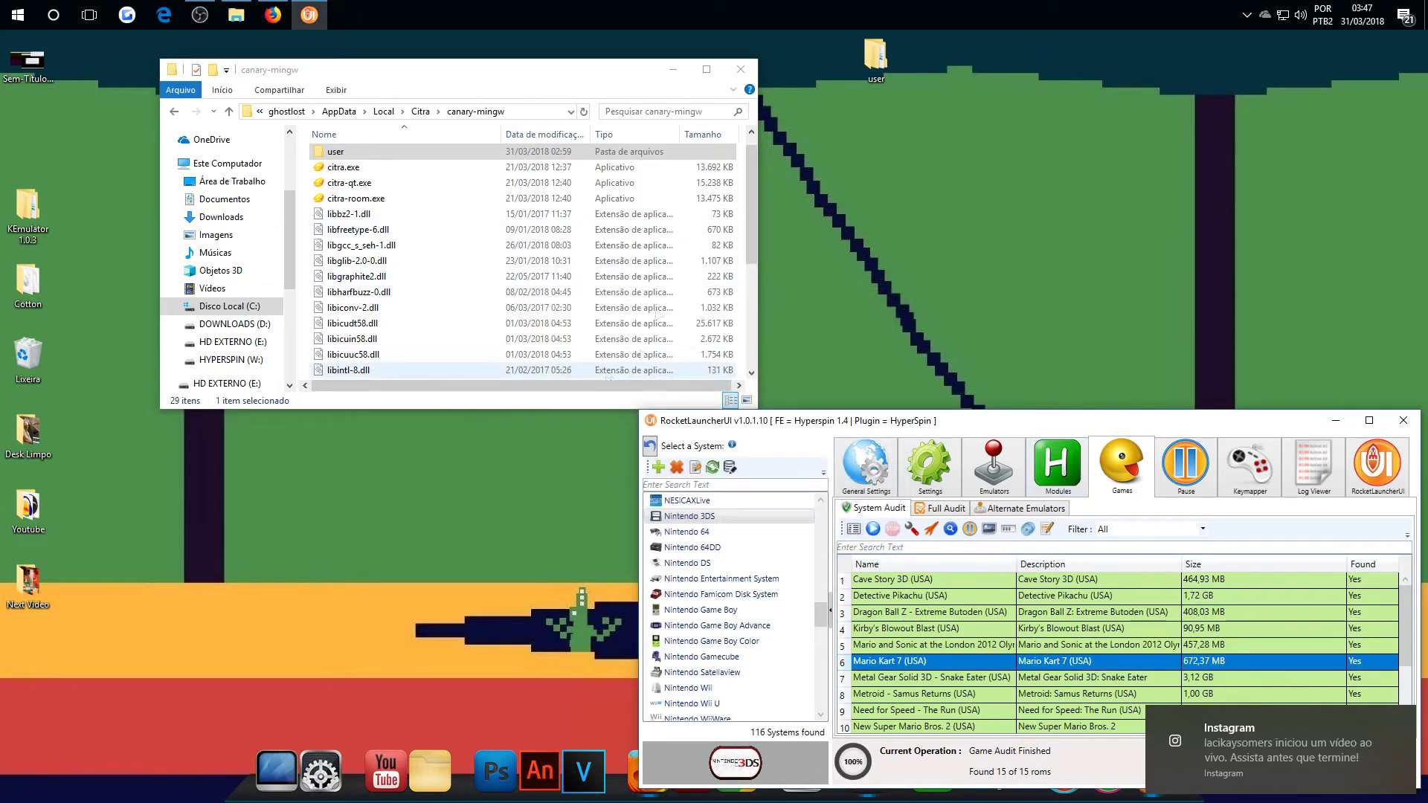
# Open AppData\Roaming\Citra alongside the desktop's user folder and select the config, nand, sdmc and sysdata folders in user.
pyautogui.moveTo(549, 86); pyautogui.dragTo(487, 84)
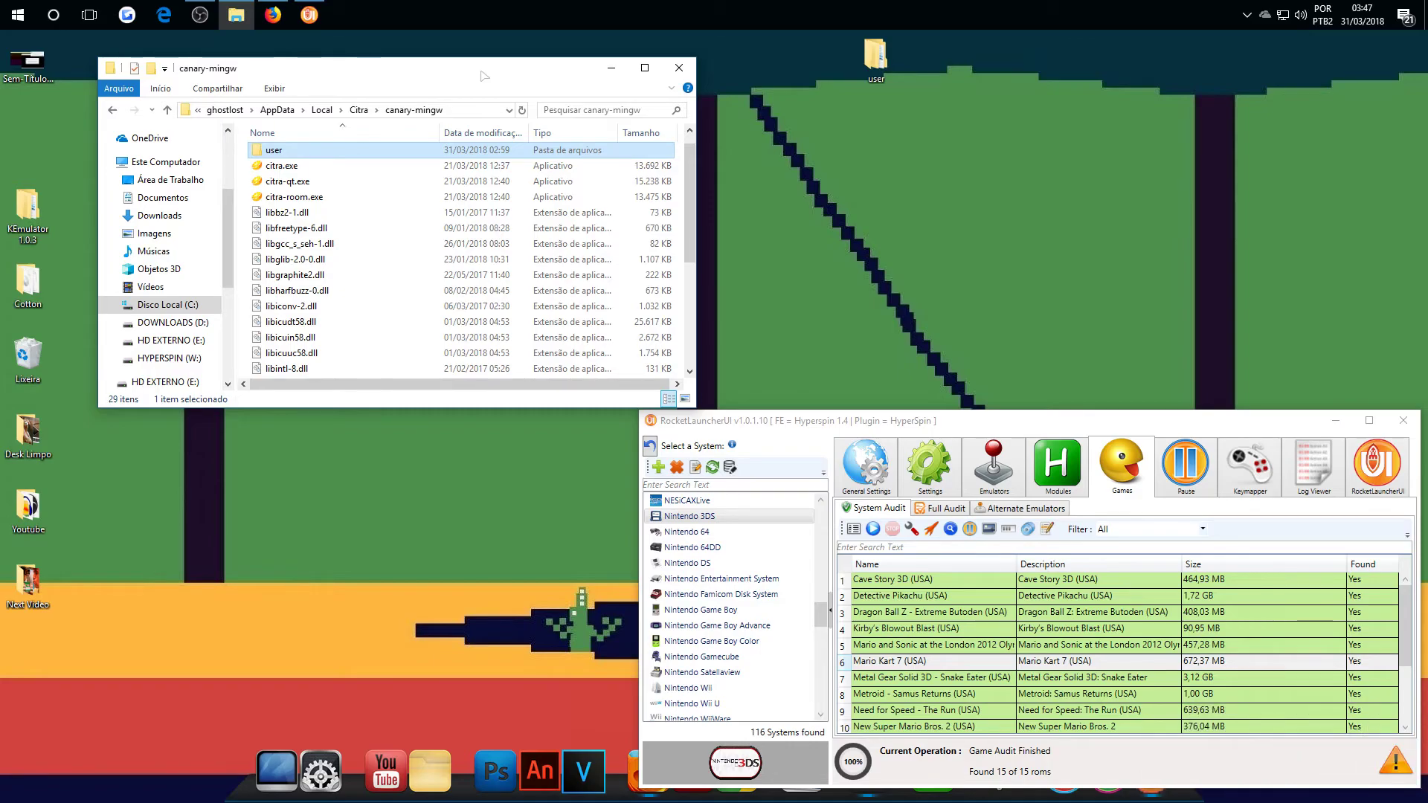
pyautogui.click(881, 60)
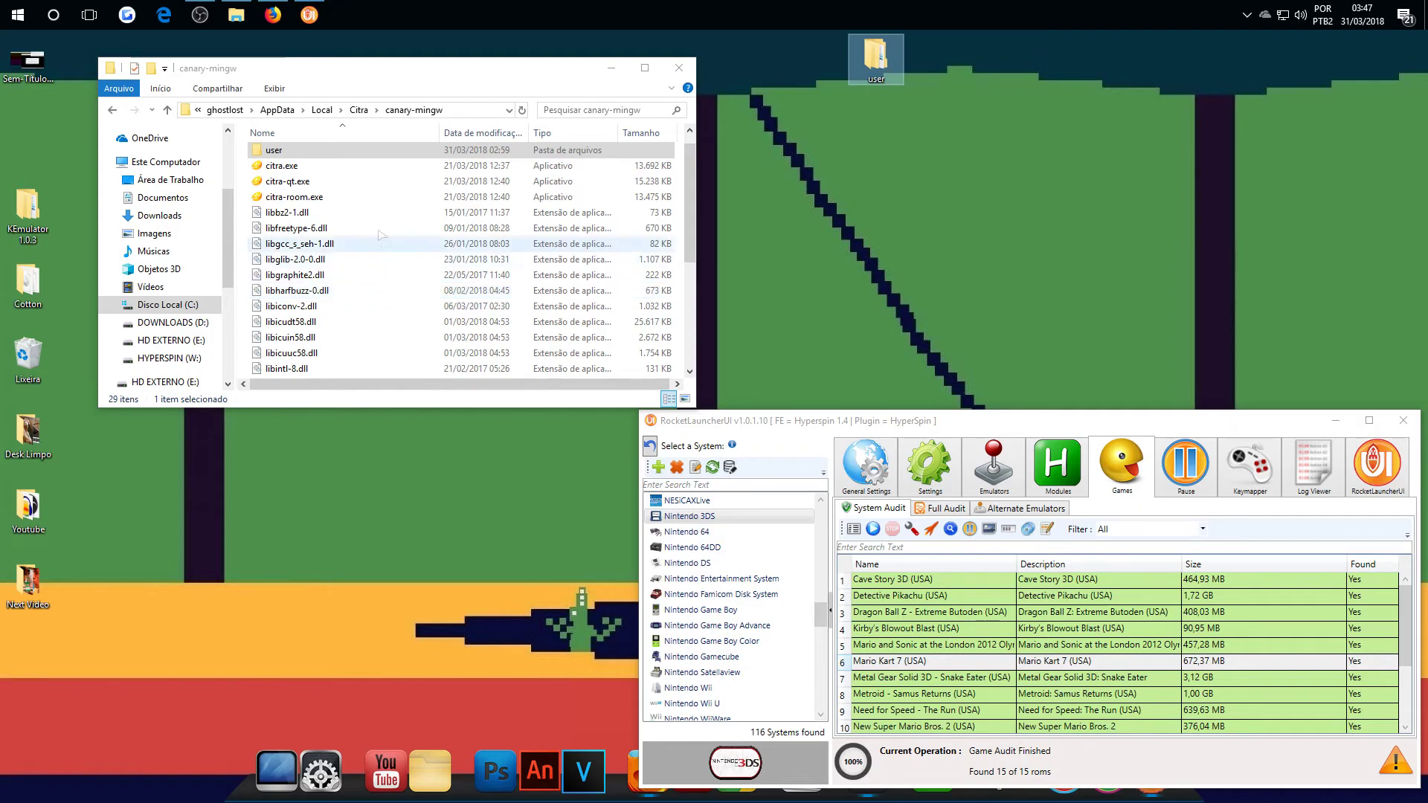
pyautogui.click(277, 109)
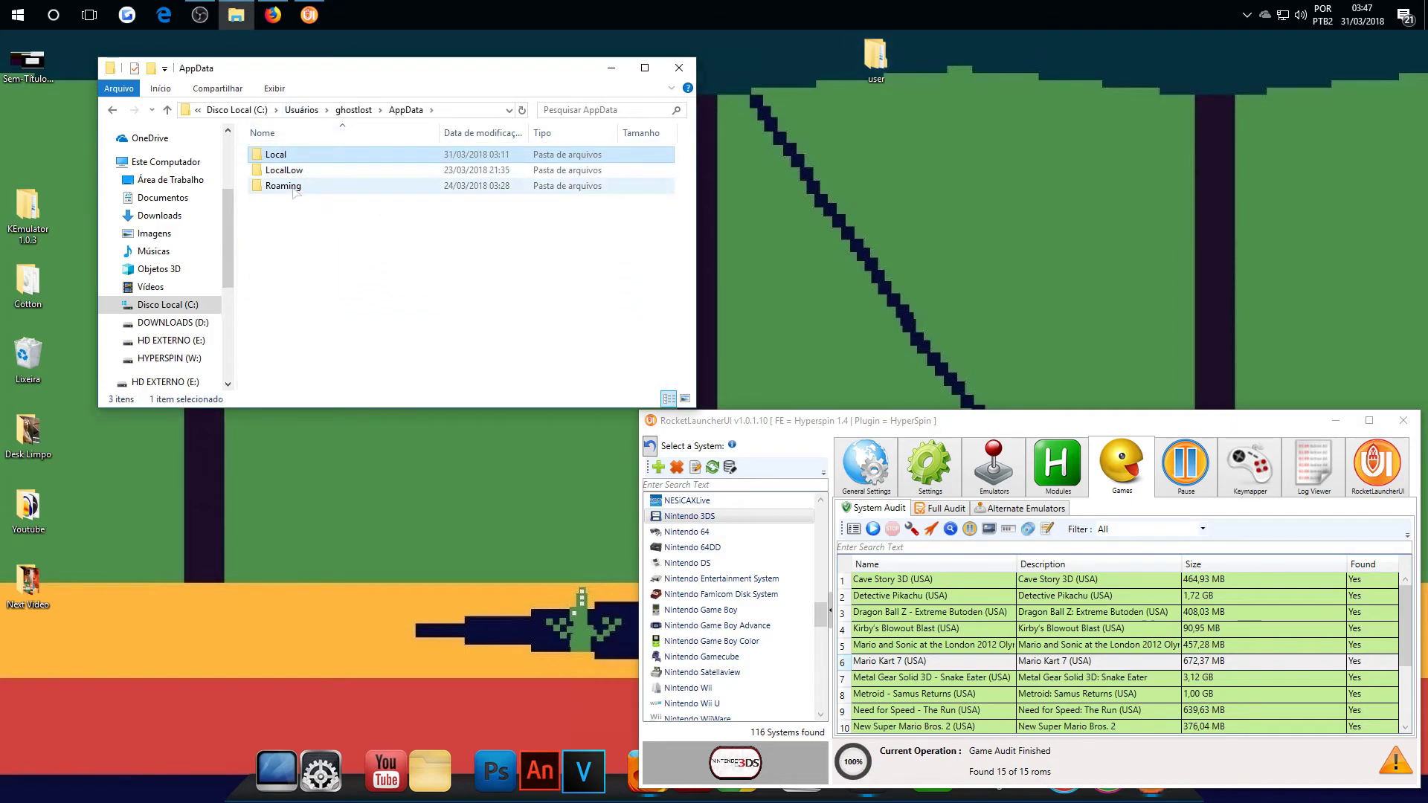
pyautogui.doubleClick(295, 190)
pyautogui.doubleClick(294, 235)
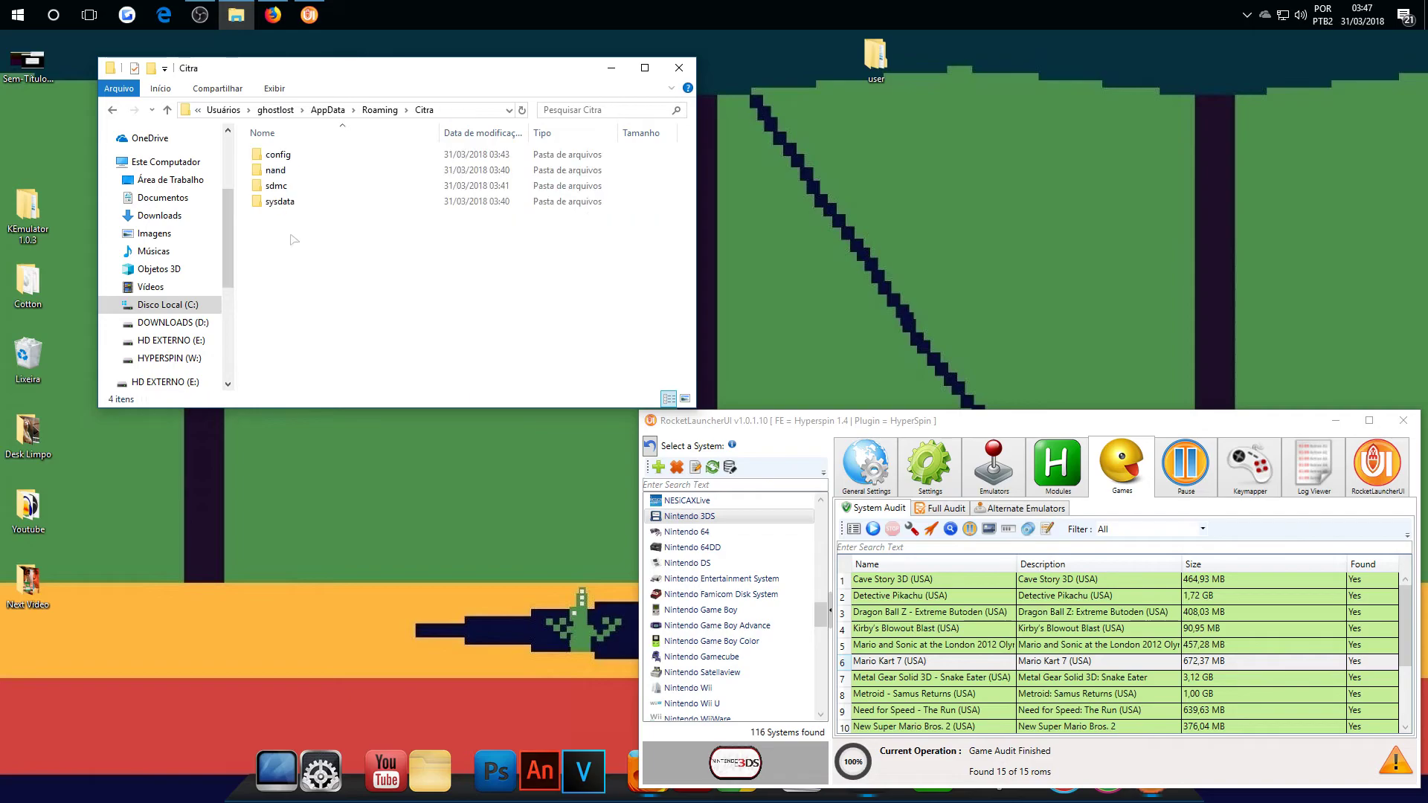
pyautogui.doubleClick(877, 56)
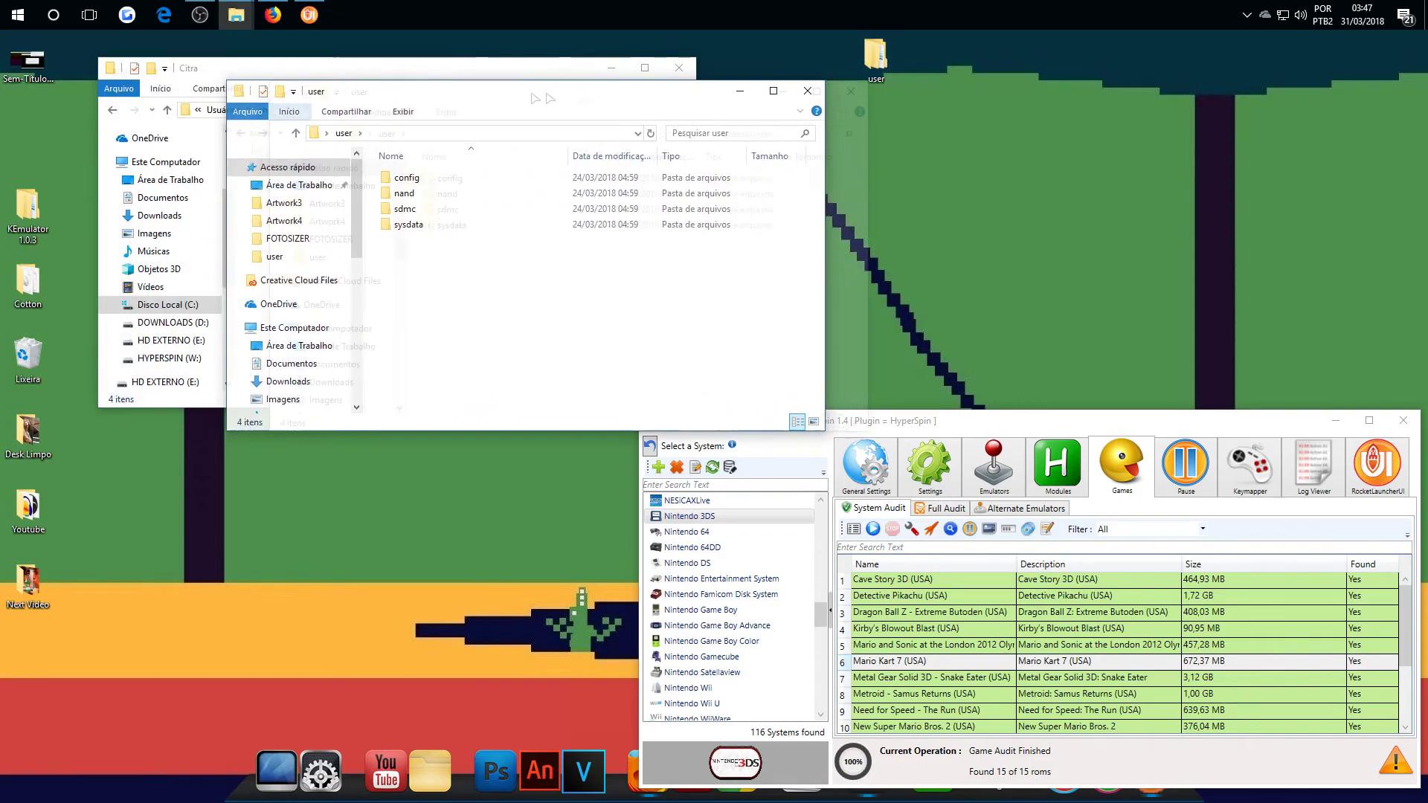
pyautogui.moveTo(979, 284); pyautogui.dragTo(909, 157)
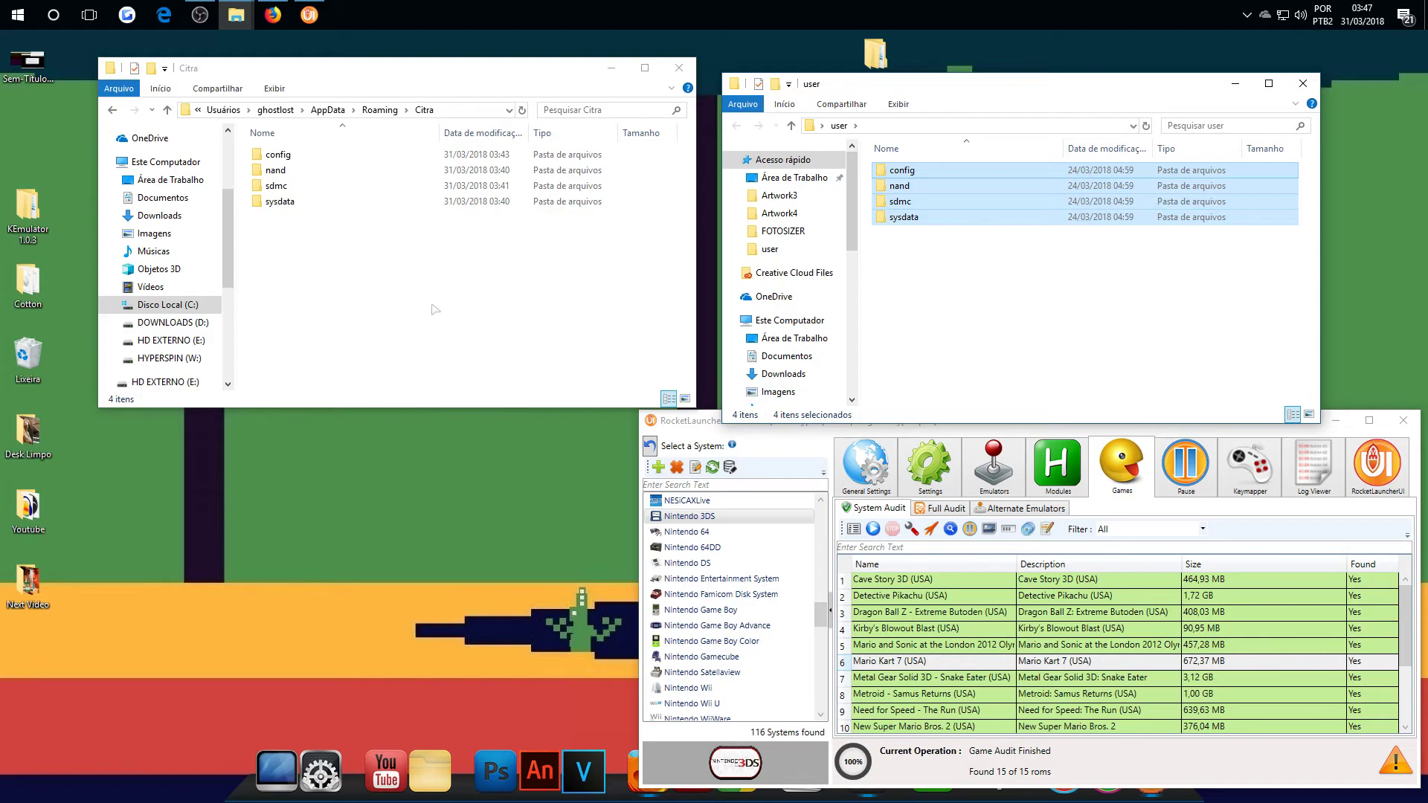
# Minimize the Citra and user folder windows and close RocketLauncherUI.
pyautogui.click(611, 67)
pyautogui.click(1234, 83)
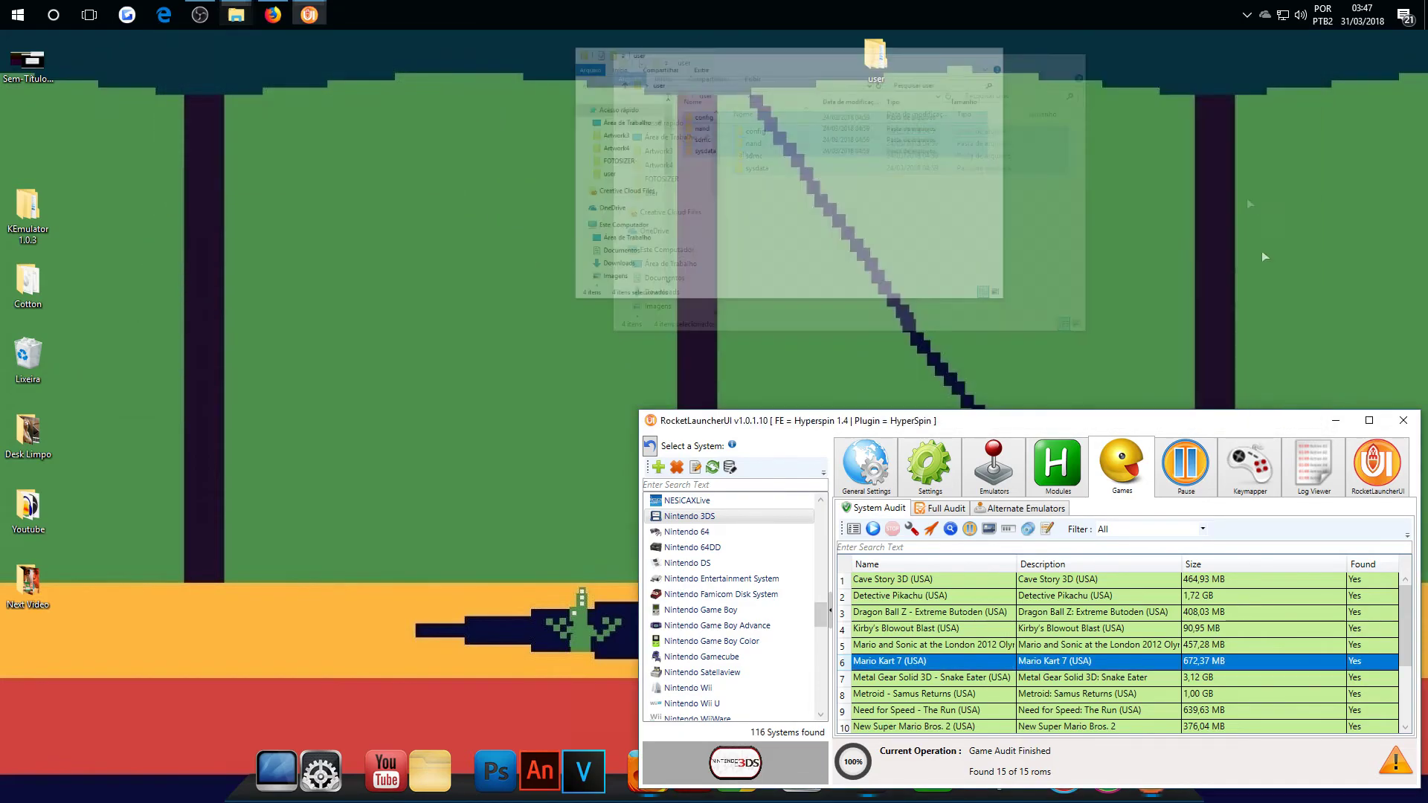
pyautogui.hotkey('alt', 'F4')
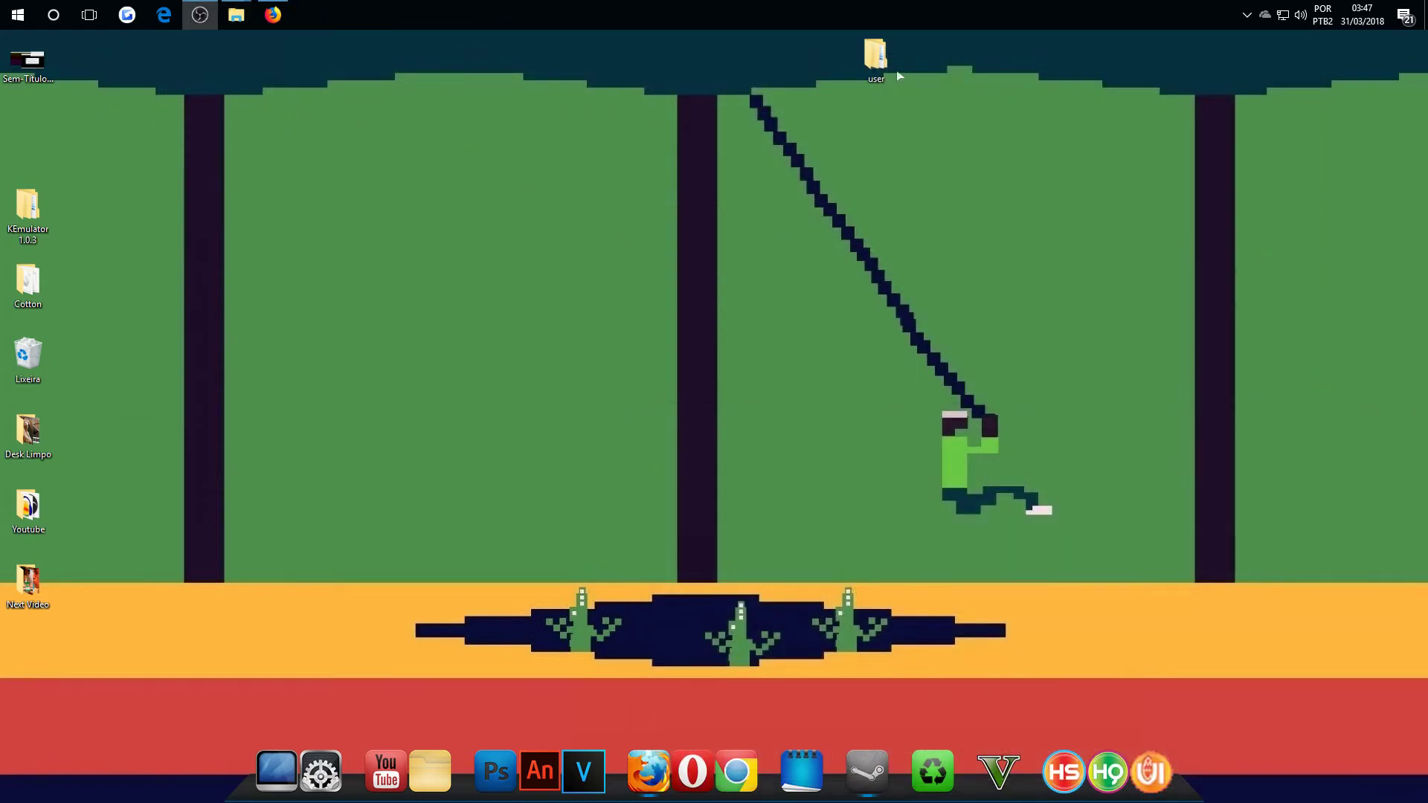